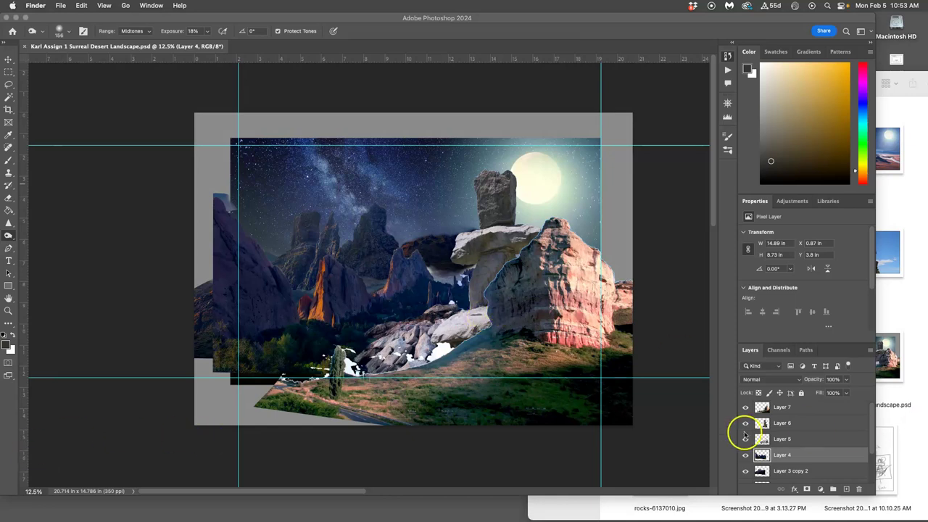
Hide Layer 7, Layer 6 and Layer 5 to inspect the mountains on Layer 4 up close
click(745, 407)
click(746, 408)
click(745, 408)
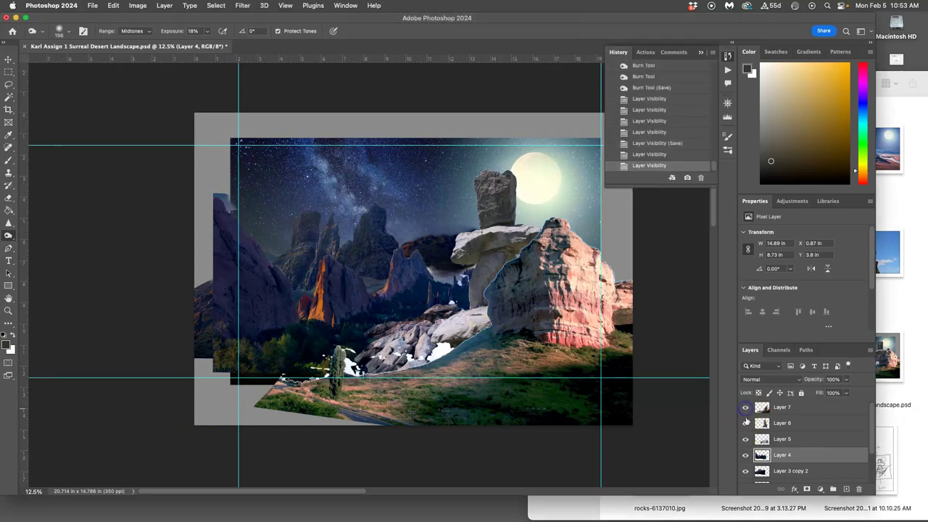
click(745, 408)
click(746, 423)
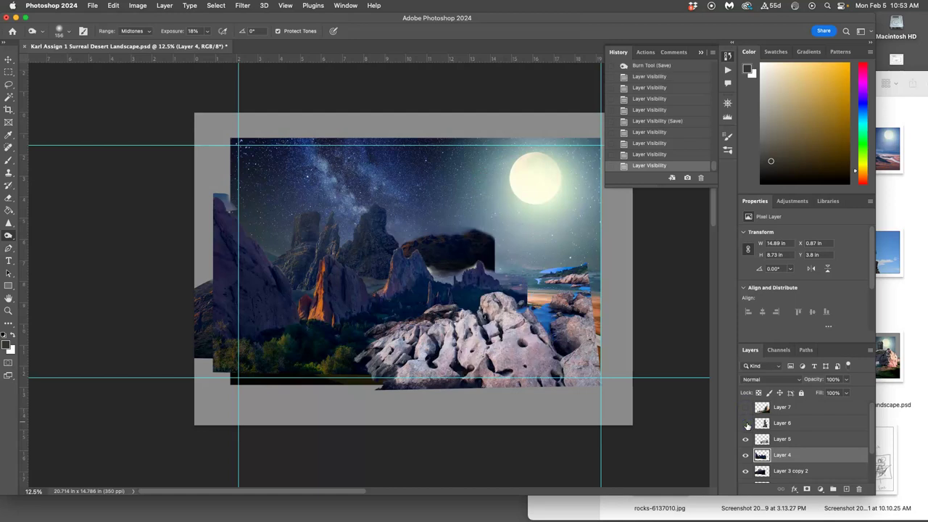
click(746, 439)
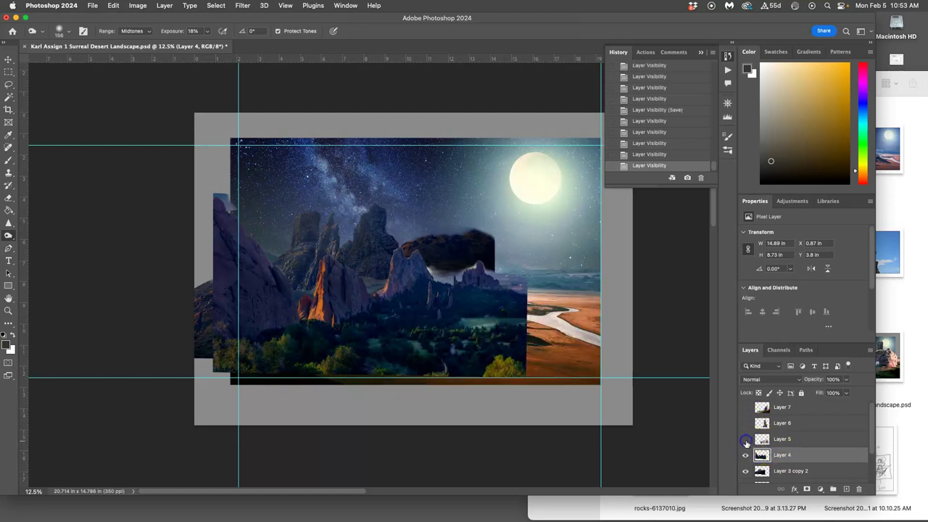
key(super+equal)
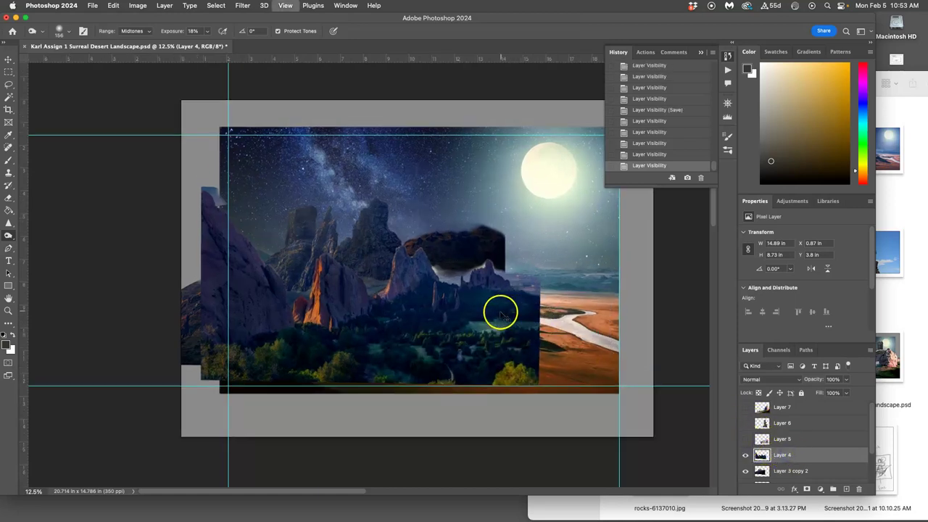
key(super+equal)
key(super+equal)
key(super+equal)
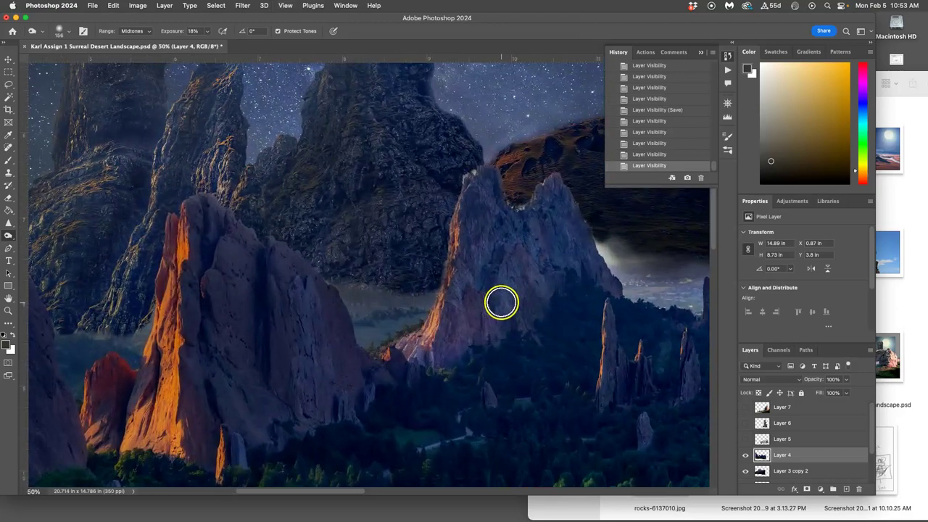
Show Layer 5, Layer 6 and Layer 7 again to view the full composite
click(746, 440)
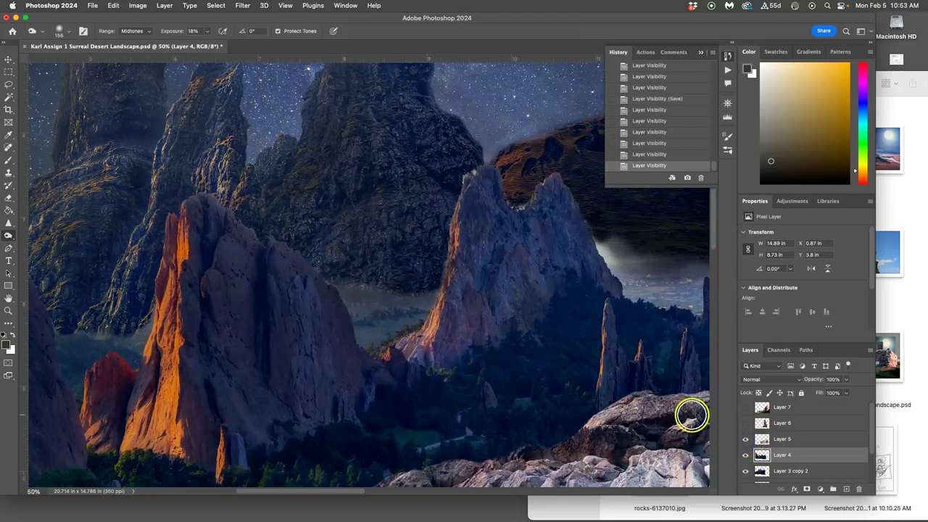
key(super+minus)
key(super+minus)
key(super+minus)
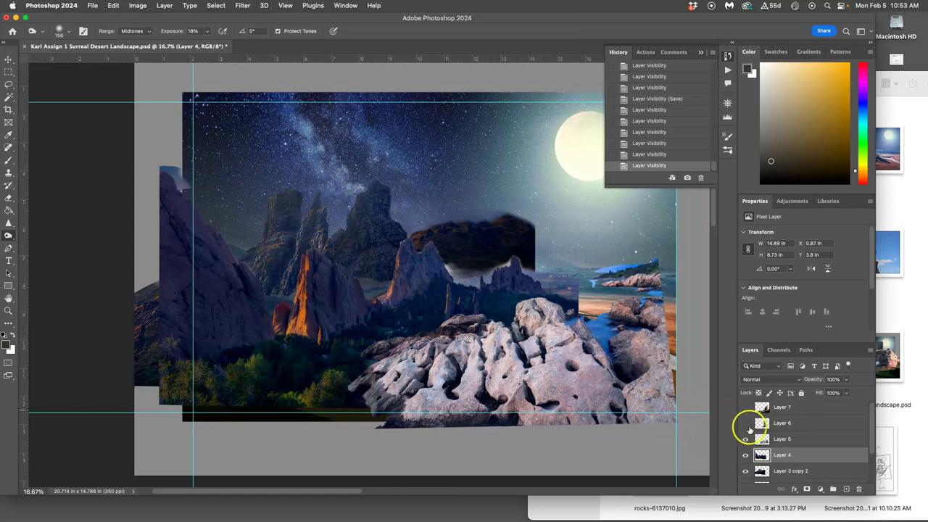
click(746, 423)
click(747, 408)
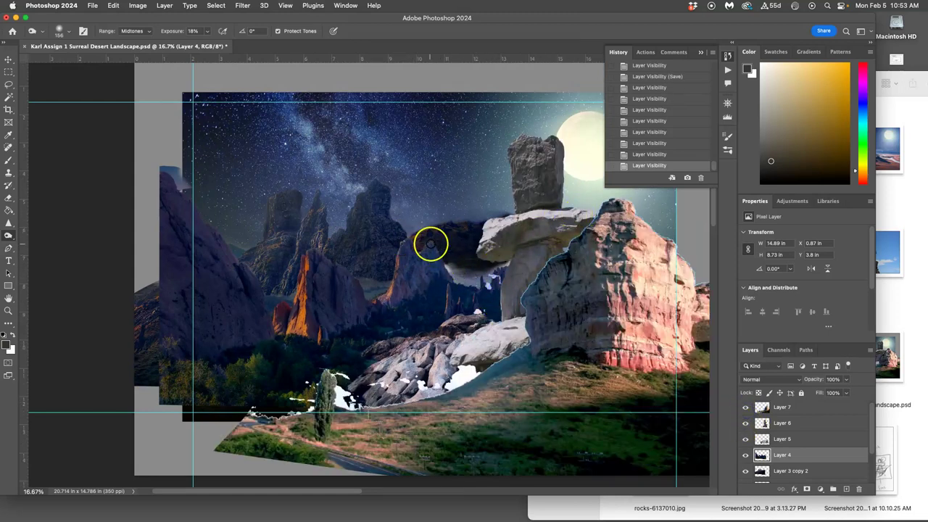
Hide Layers 7, 6 and 5 so the mountain edges on Layer 4 are exposed for cleanup
click(746, 407)
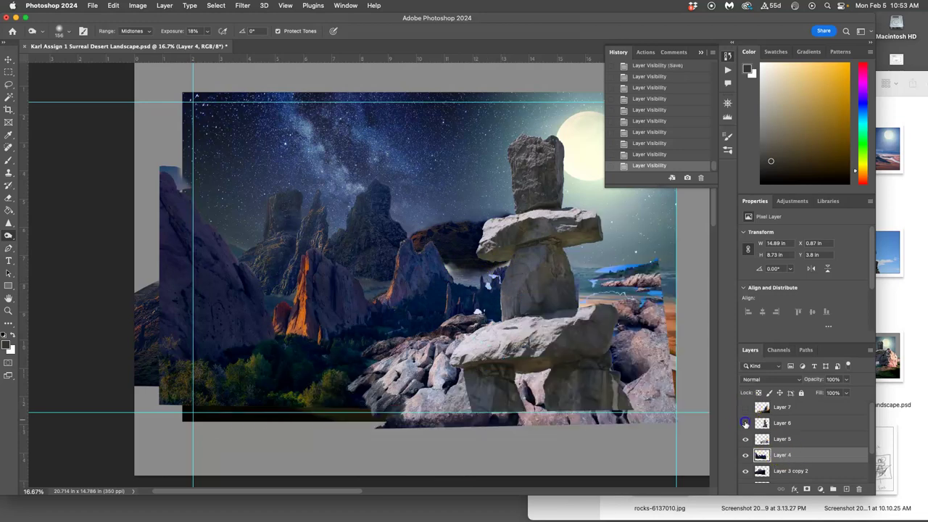
click(747, 423)
click(746, 439)
key(super+equal)
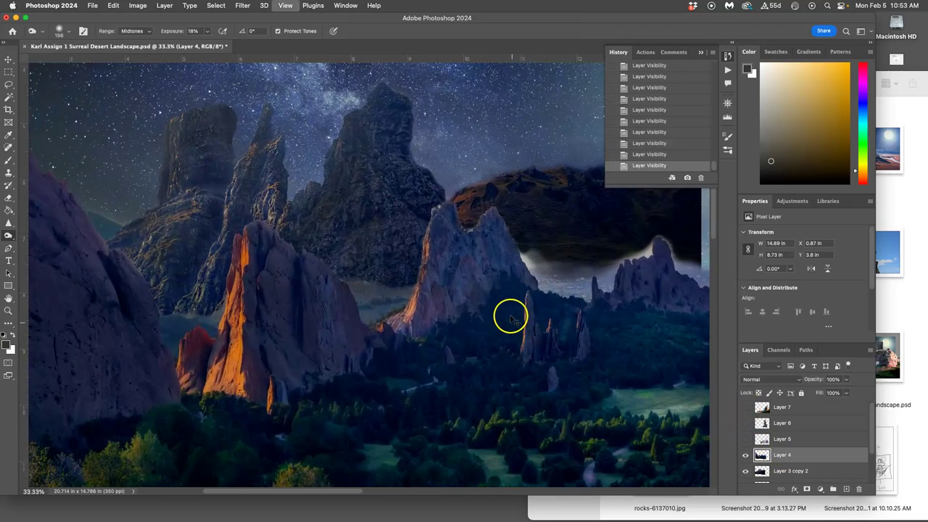
key(super+equal)
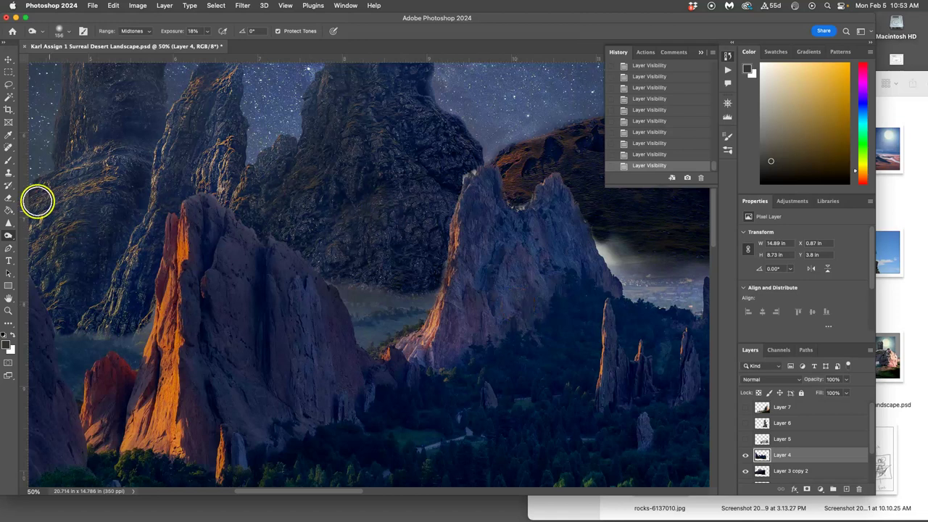
Lasso the leftover fringe beside the left tip of the twin-peaked mountain on Layer 4, delete it and deselect
click(8, 86)
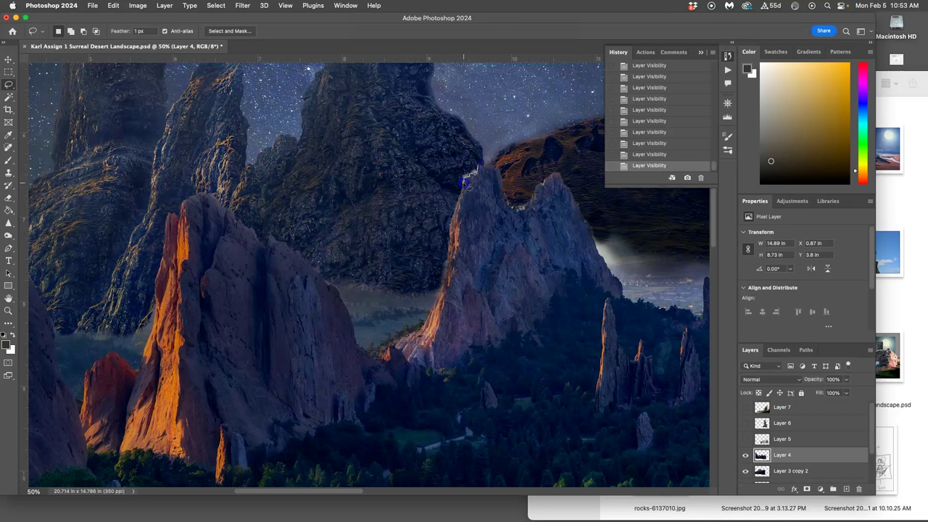
drag(458, 173, 464, 177)
key(Delete)
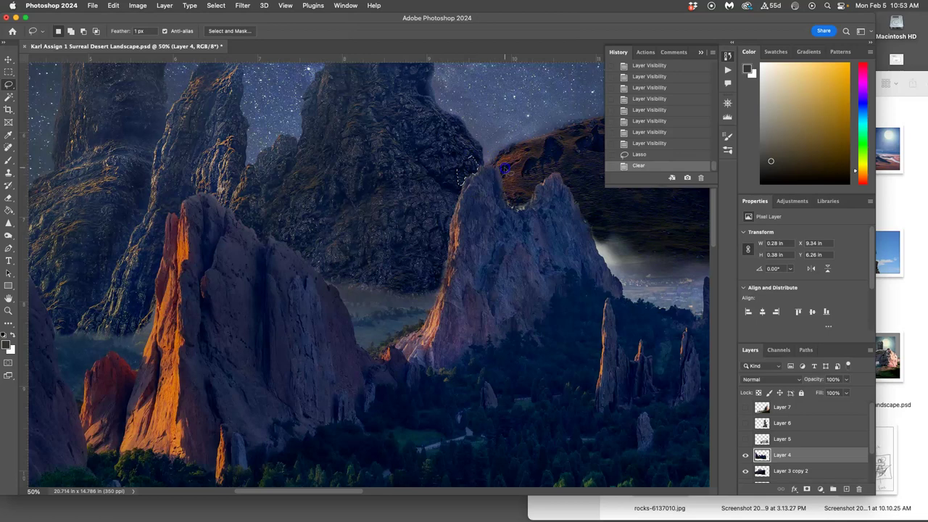
click(502, 192)
Lasso and delete the small remaining fringe just above the left peak's shoulder, and clear the selection
key(super+equal)
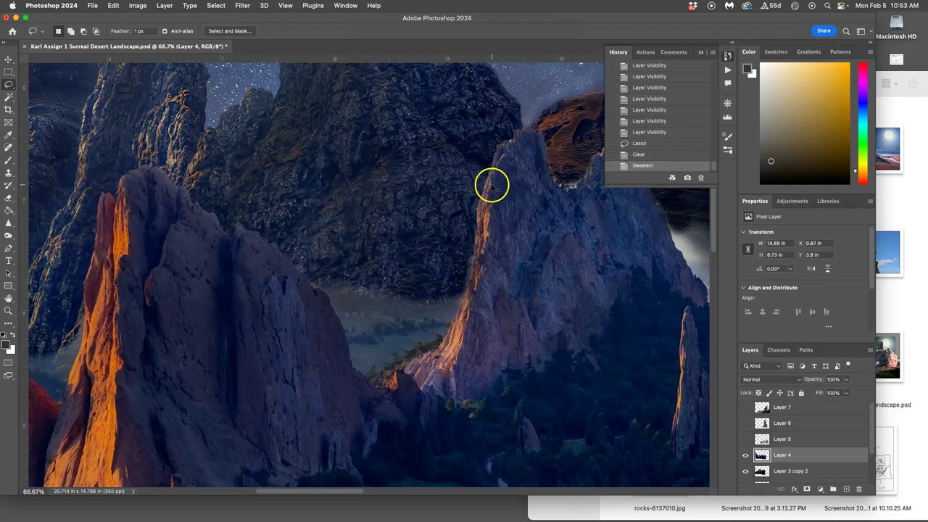
key(super+equal)
scroll(343, 317, up, 5)
scroll(344, 317, right, 8)
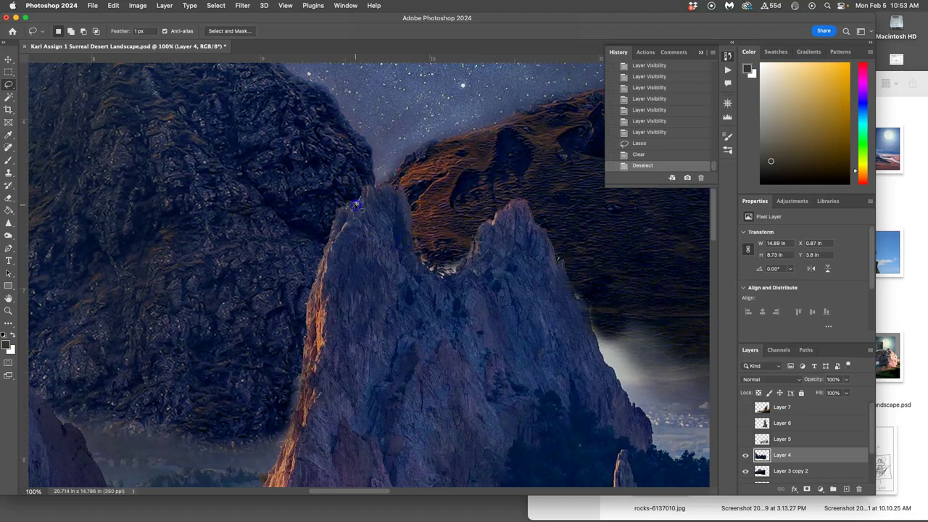
drag(349, 208, 349, 197)
key(Delete)
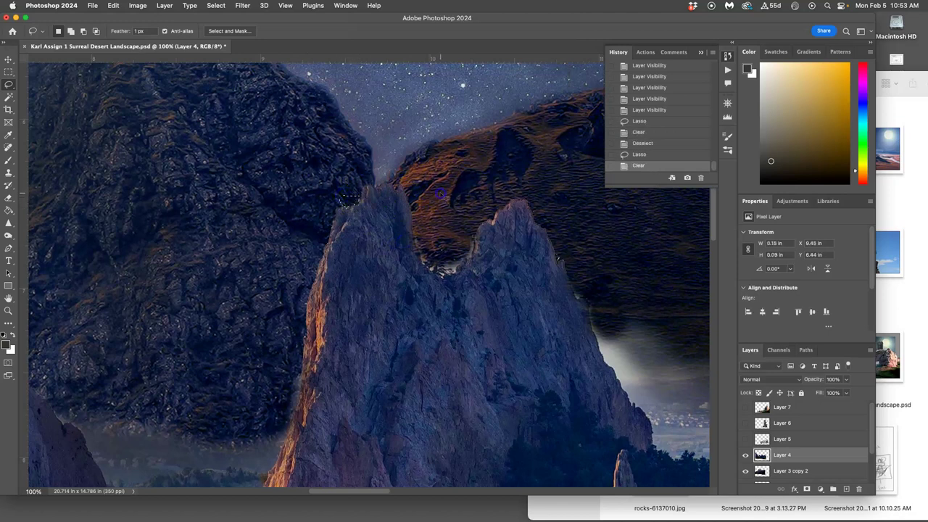
click(447, 226)
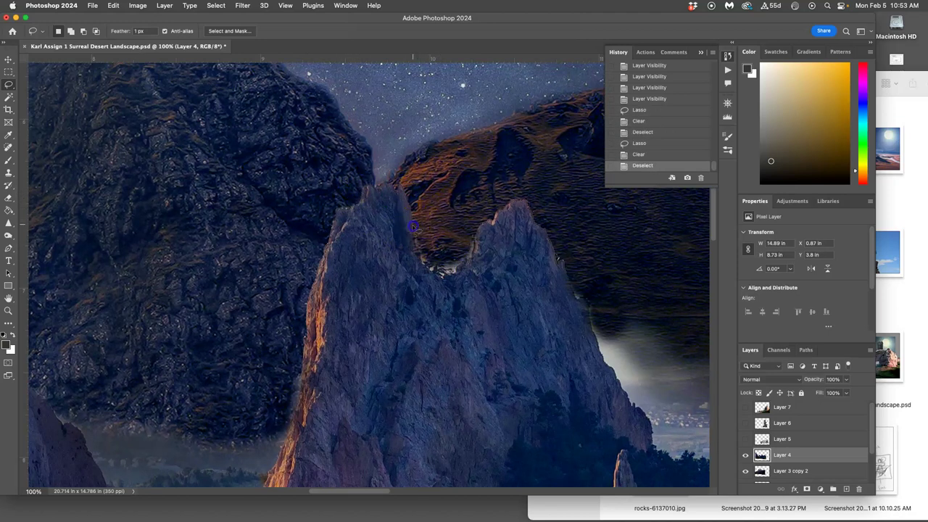
Lasso along the left peak's top and the notch between the twin peaks, delete the leftover background there and deselect
key(super+equal)
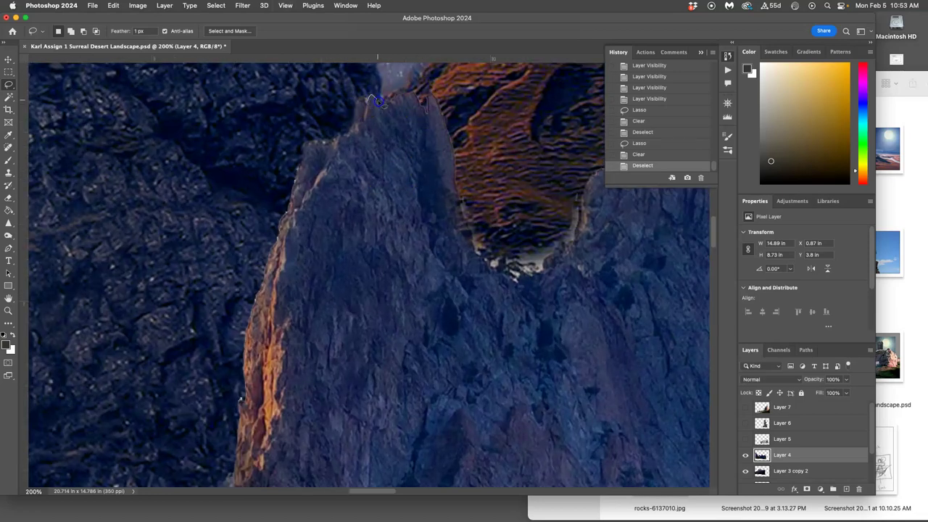
drag(392, 102, 404, 96)
drag(446, 127, 453, 180)
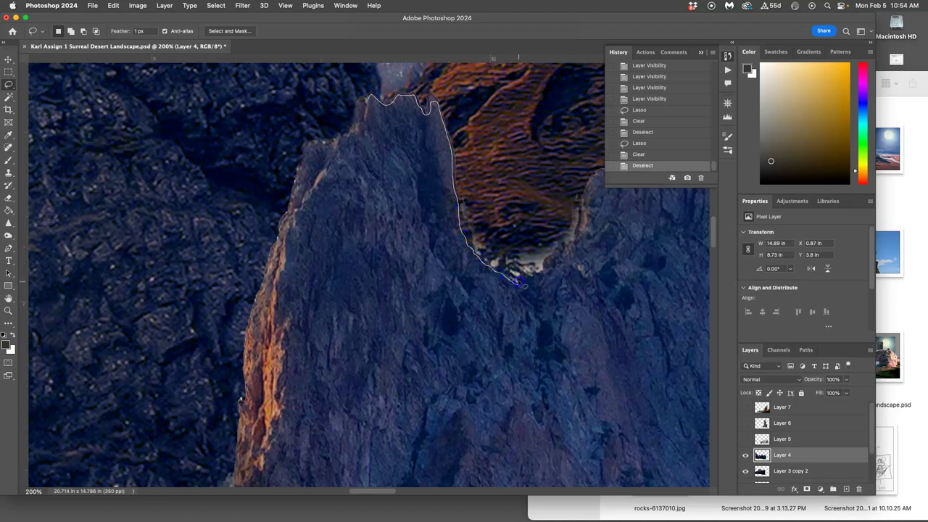
mouse_move(528, 277)
mouse_down()
mouse_move(587, 227)
mouse_move(585, 201)
mouse_move(602, 168)
mouse_move(536, 118)
mouse_up()
mouse_move(486, 79)
mouse_down()
mouse_move(443, 72)
mouse_move(354, 90)
mouse_up()
key(Delete)
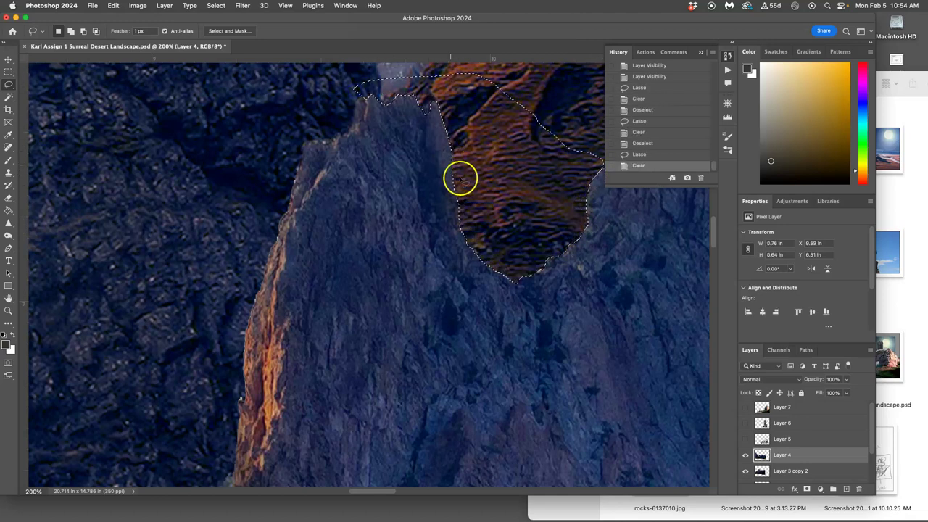
drag(478, 168, 237, 232)
click(361, 199)
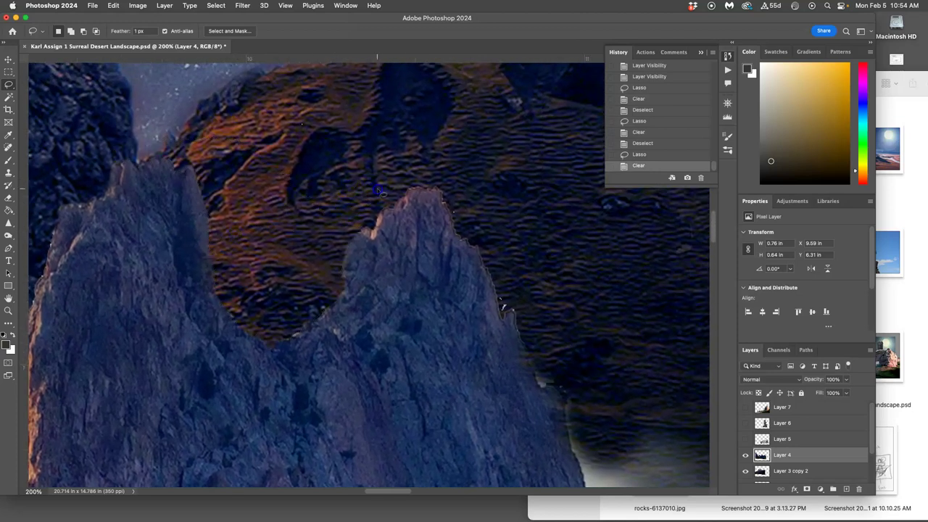
Lasso along the left edge of the right-hand twin peak, redoing the first attempt, and delete the leftover fringe
mouse_move(355, 237)
mouse_down()
mouse_move(383, 215)
mouse_move(401, 204)
mouse_move(397, 216)
mouse_move(415, 191)
mouse_up()
key(super+z)
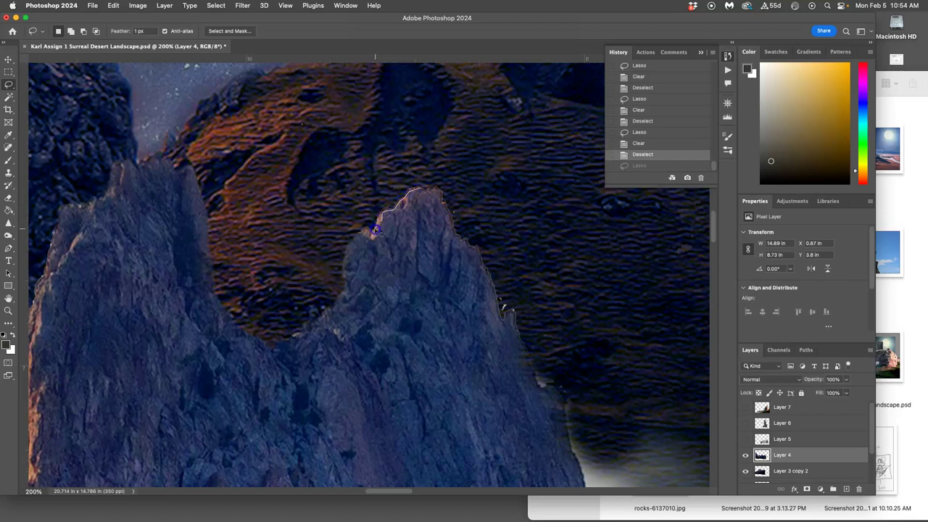
mouse_move(355, 242)
mouse_down()
mouse_move(334, 287)
mouse_move(330, 231)
mouse_move(375, 187)
mouse_move(457, 160)
mouse_move(444, 184)
mouse_move(298, 149)
mouse_up()
key(Delete)
click(456, 158)
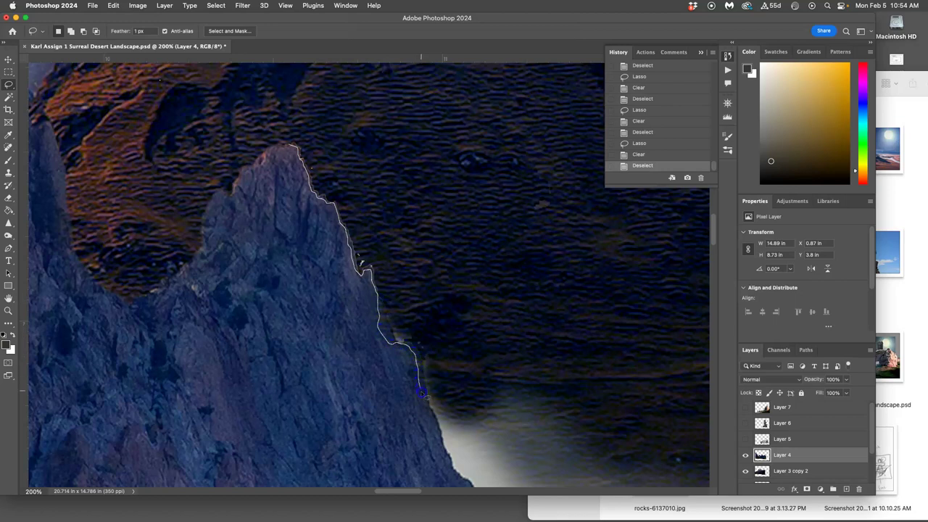
Lasso along the twin-peaked mountain's upper right slope, delete the leftover background beside it and deselect
mouse_move(438, 417)
mouse_down()
mouse_move(534, 401)
mouse_move(558, 286)
mouse_move(425, 145)
mouse_move(337, 102)
mouse_move(310, 103)
mouse_up()
key(Delete)
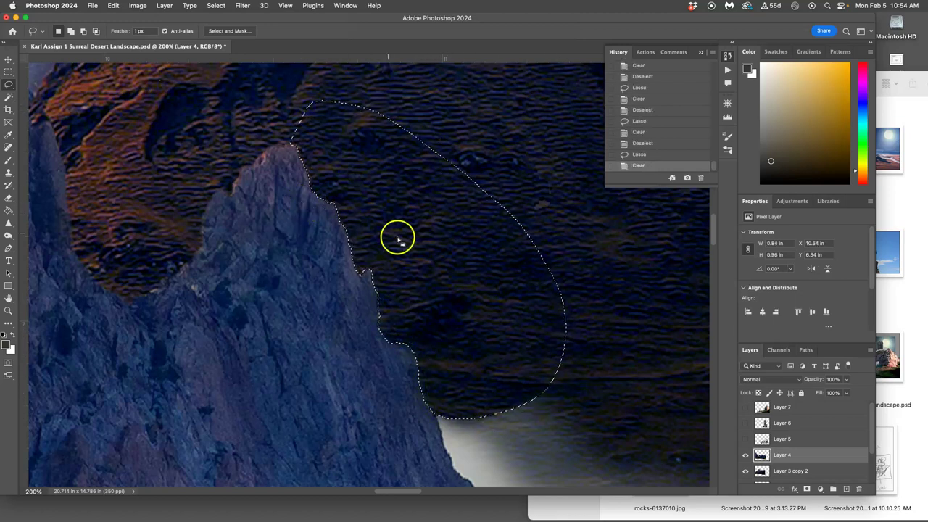
scroll(516, 239, down, 5)
scroll(515, 238, right, 6)
click(406, 207)
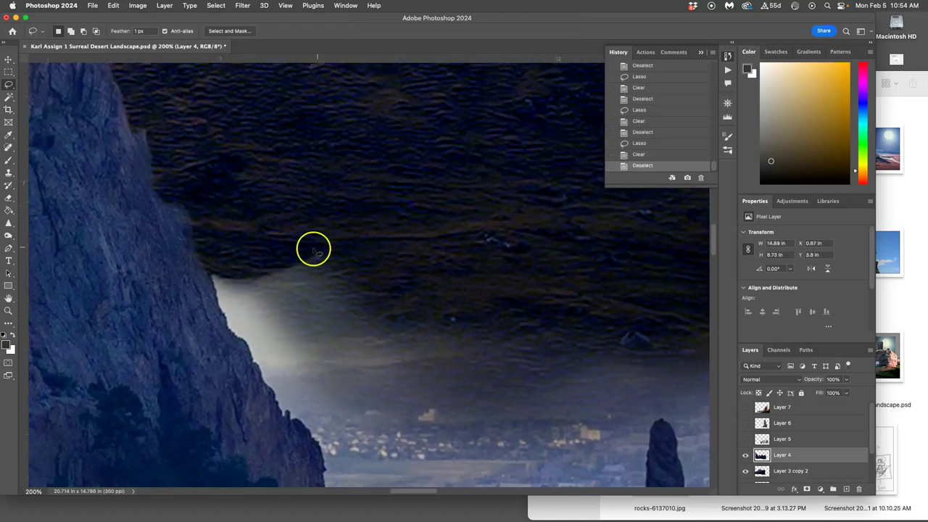
Lasso the small fringe remaining midway down the mountain's right slope, delete it and clear the selection
drag(368, 221, 326, 190)
scroll(326, 192, down, 5)
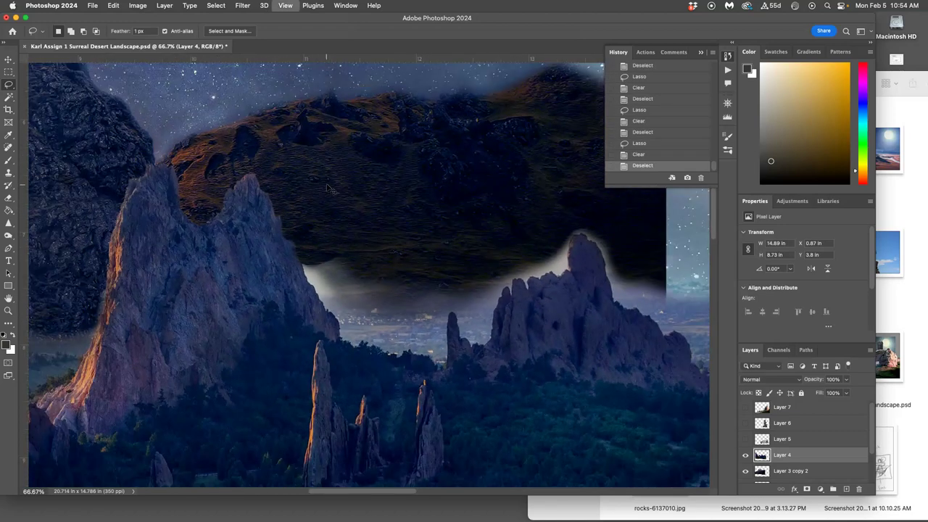
scroll(359, 246, up, 3)
drag(333, 234, 322, 228)
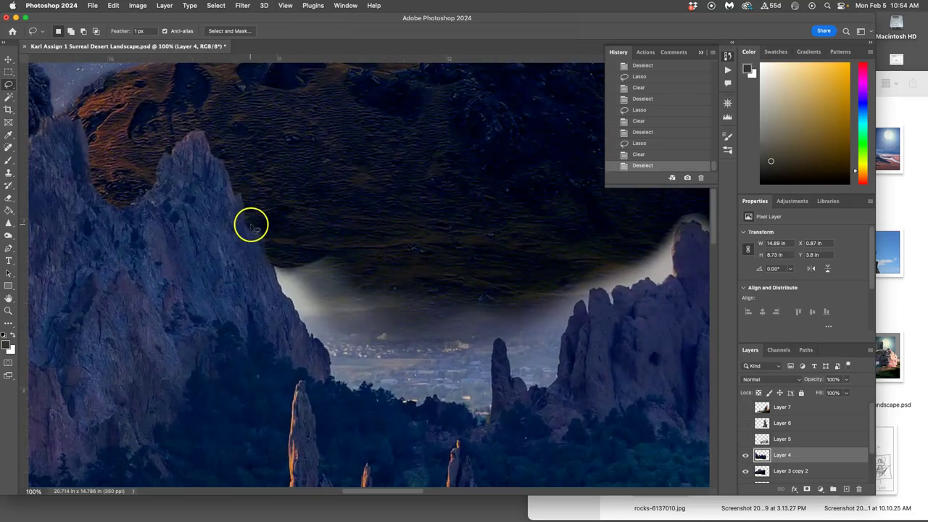
mouse_move(251, 229)
mouse_down()
mouse_move(267, 258)
mouse_move(277, 252)
mouse_move(269, 218)
mouse_up()
key(Delete)
key(Delete)
key(super+d)
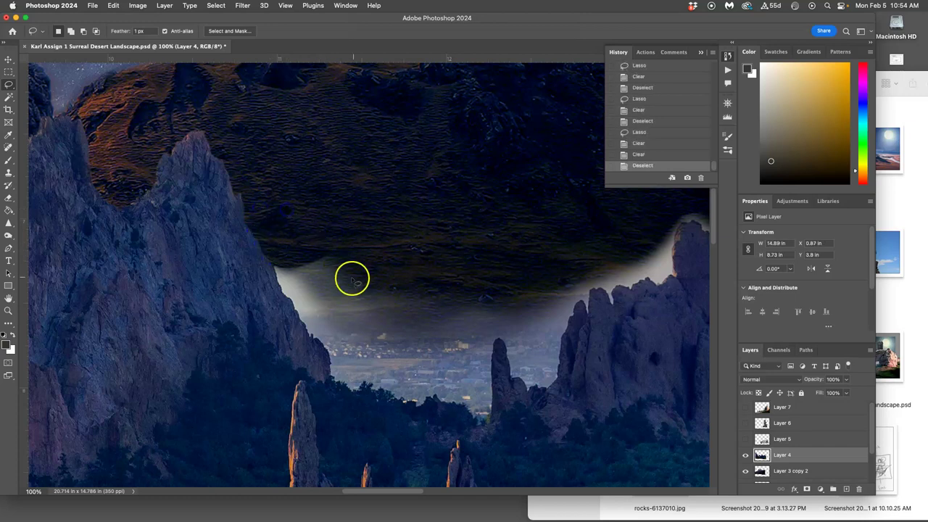
Lasso the pale haze between the two mountains, tracing the jagged top of the right-hand rock formation
drag(323, 255, 248, 216)
click(224, 266)
click(382, 267)
click(297, 232)
click(355, 287)
click(401, 269)
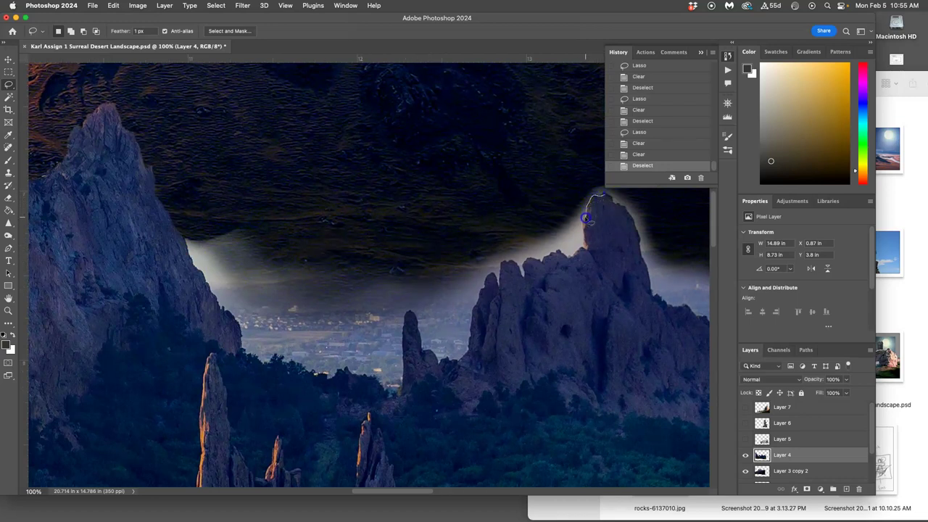
drag(586, 218, 571, 257)
drag(528, 259, 526, 272)
mouse_move(493, 275)
mouse_down()
mouse_move(463, 329)
mouse_move(401, 306)
mouse_move(297, 321)
mouse_move(214, 296)
mouse_move(183, 226)
mouse_move(196, 193)
mouse_move(267, 126)
mouse_move(378, 90)
mouse_move(604, 125)
mouse_up()
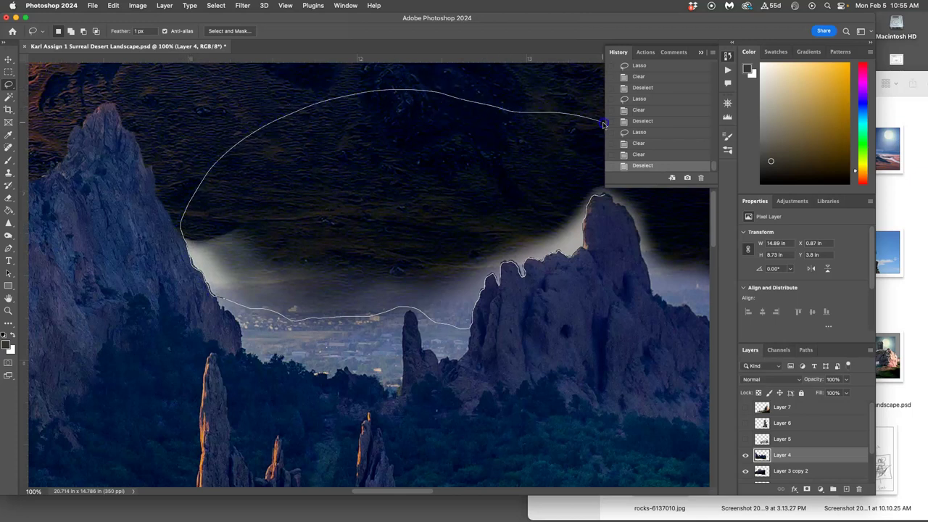
drag(662, 190, 689, 217)
drag(608, 197, 599, 200)
Extend the lasso selection down the right slope of the rock formation and out past the dark hillside's edge, redoing the misdrawn addition
key(space)
drag(549, 238, 300, 203)
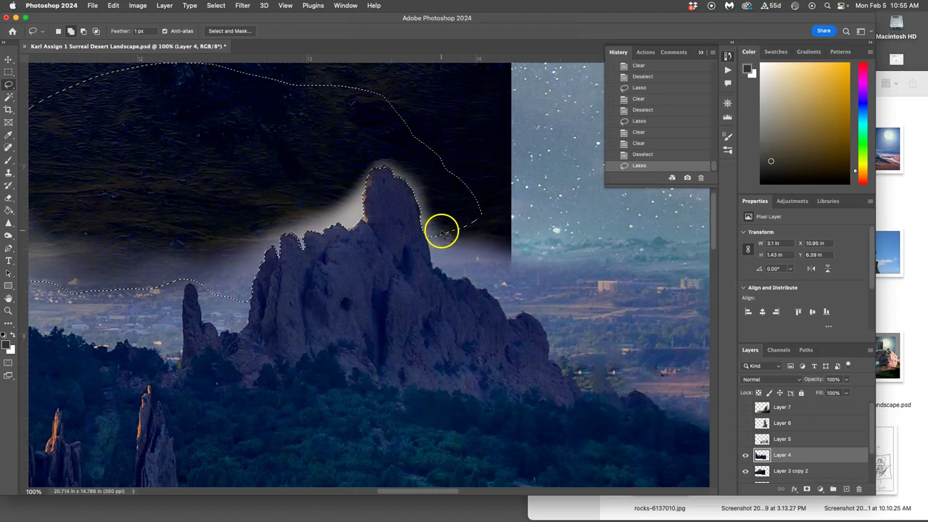
drag(426, 237, 426, 238)
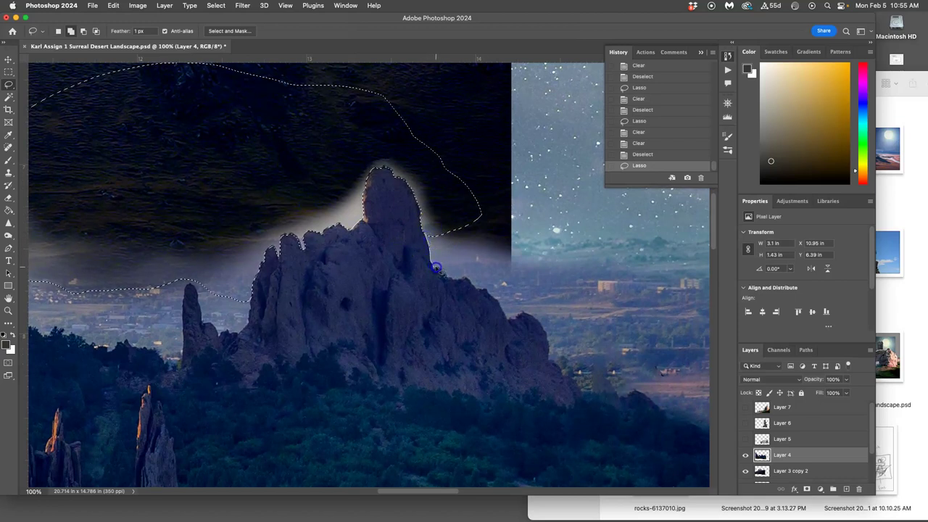
mouse_move(436, 268)
mouse_down()
mouse_move(486, 288)
mouse_move(556, 251)
mouse_move(572, 195)
mouse_move(565, 174)
mouse_move(495, 113)
mouse_move(339, 97)
mouse_move(334, 109)
mouse_move(451, 169)
mouse_move(428, 237)
mouse_up()
key(super+z)
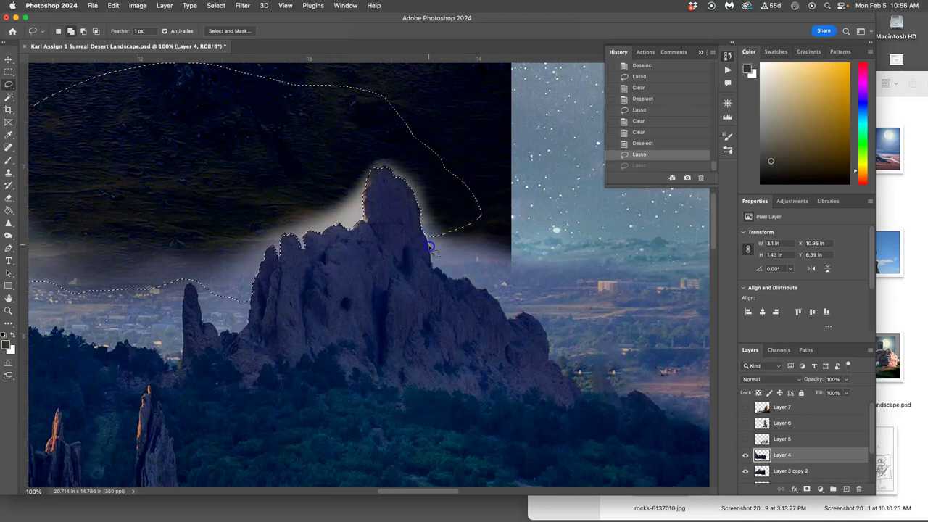
mouse_move(435, 269)
mouse_down()
mouse_move(516, 300)
mouse_move(553, 242)
mouse_move(489, 194)
mouse_move(446, 201)
mouse_move(477, 197)
mouse_move(414, 140)
mouse_move(494, 131)
mouse_move(538, 201)
mouse_up()
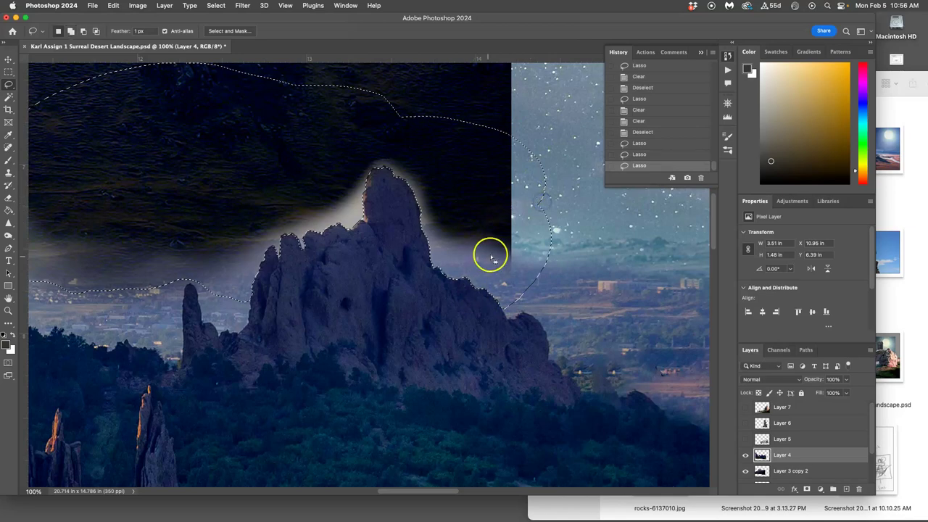
key(super+equal)
key(super+equal)
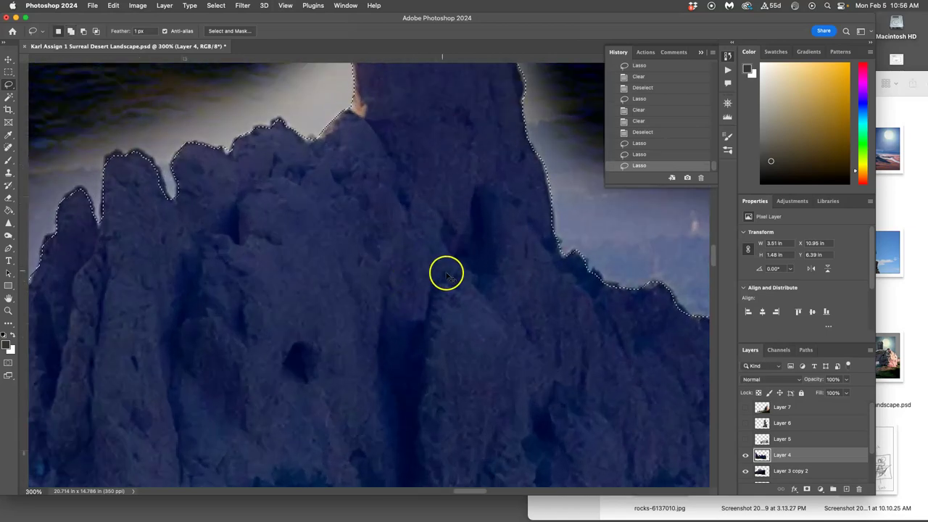
Erase the pale haze and leftover sky inside the lasso selection with a soft eraser, undo the last stroke and deselect
key(super+minus)
key(super+minus)
key(super+minus)
key(super+minus)
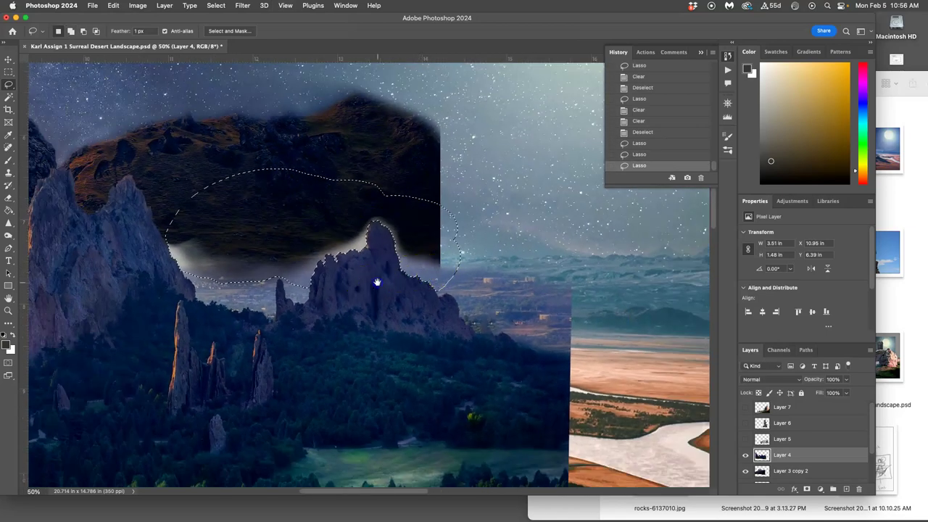
drag(378, 282, 506, 278)
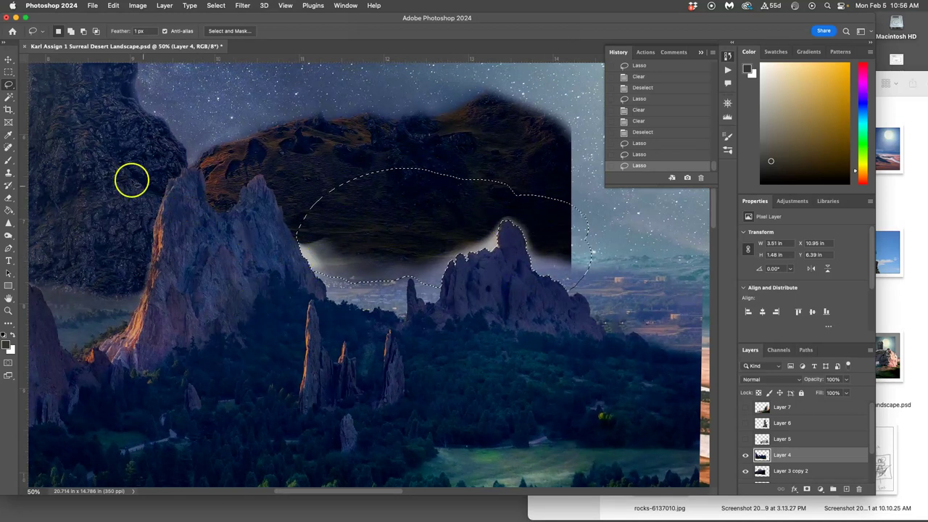
click(8, 196)
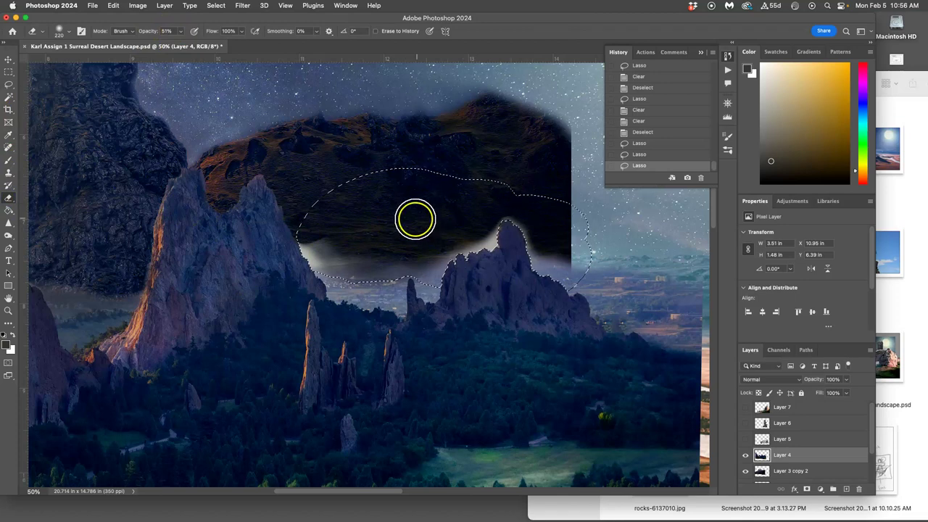
drag(414, 219, 382, 218)
mouse_move(286, 226)
mouse_down()
mouse_move(377, 226)
mouse_move(286, 235)
mouse_move(350, 227)
mouse_move(421, 197)
mouse_move(288, 251)
mouse_move(400, 253)
mouse_move(392, 248)
mouse_move(491, 217)
mouse_move(541, 228)
mouse_move(545, 238)
mouse_move(548, 227)
mouse_move(580, 254)
mouse_move(564, 258)
mouse_move(551, 243)
mouse_move(463, 246)
mouse_move(428, 259)
mouse_move(438, 248)
mouse_move(464, 252)
mouse_move(427, 262)
mouse_move(444, 268)
mouse_move(404, 255)
mouse_move(440, 260)
mouse_move(421, 263)
mouse_move(461, 232)
mouse_move(489, 245)
mouse_move(464, 247)
mouse_move(552, 240)
mouse_move(563, 262)
mouse_up()
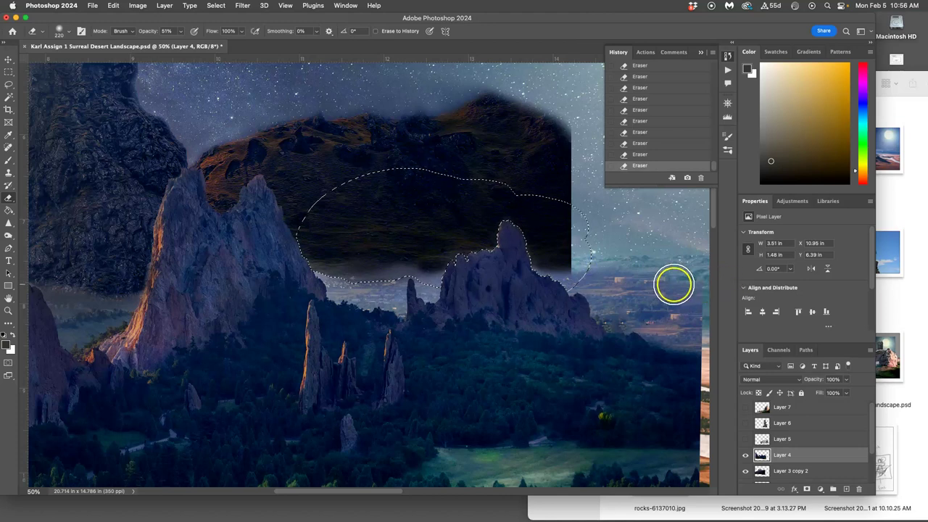
key(super+z)
key(super+d)
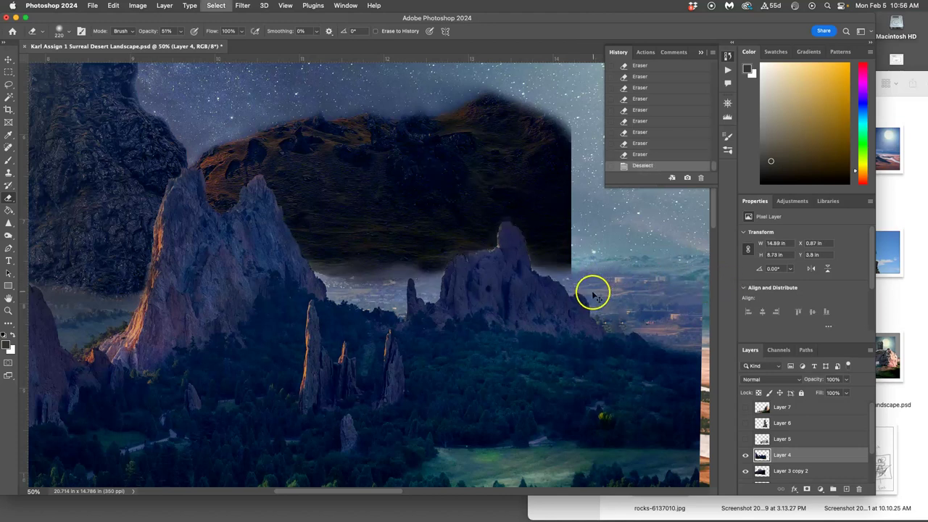
Set the eraser to 18% opacity and 130 px, and fade the haze beside the foot of the left mountain's right slope
key(super+plus)
key(super+plus)
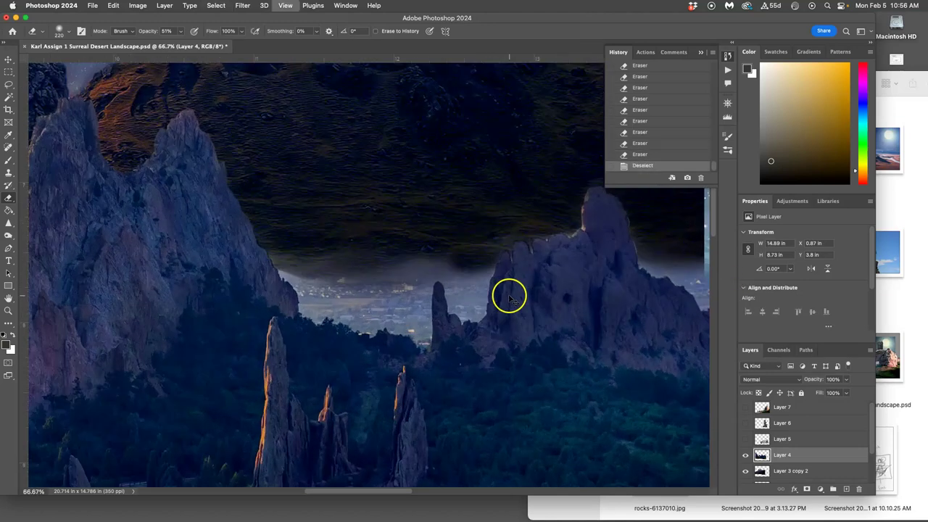
drag(509, 285, 411, 253)
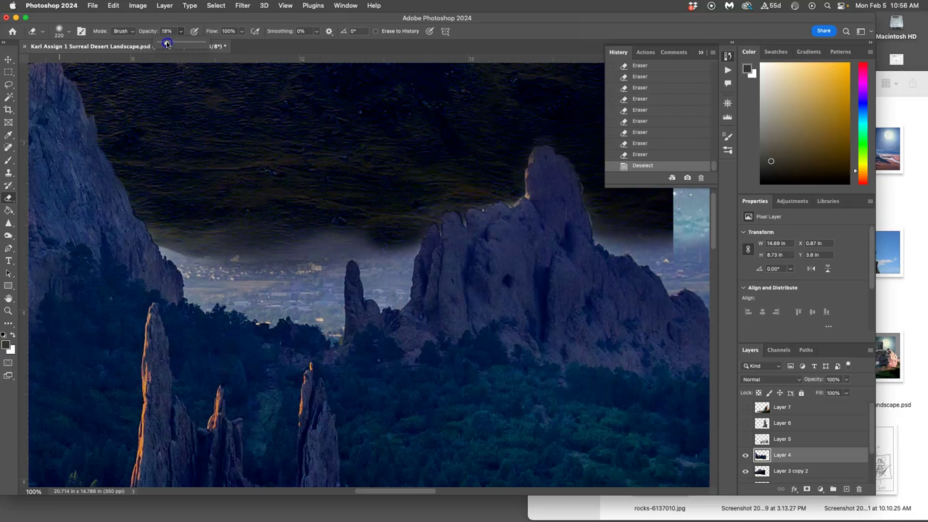
click(63, 30)
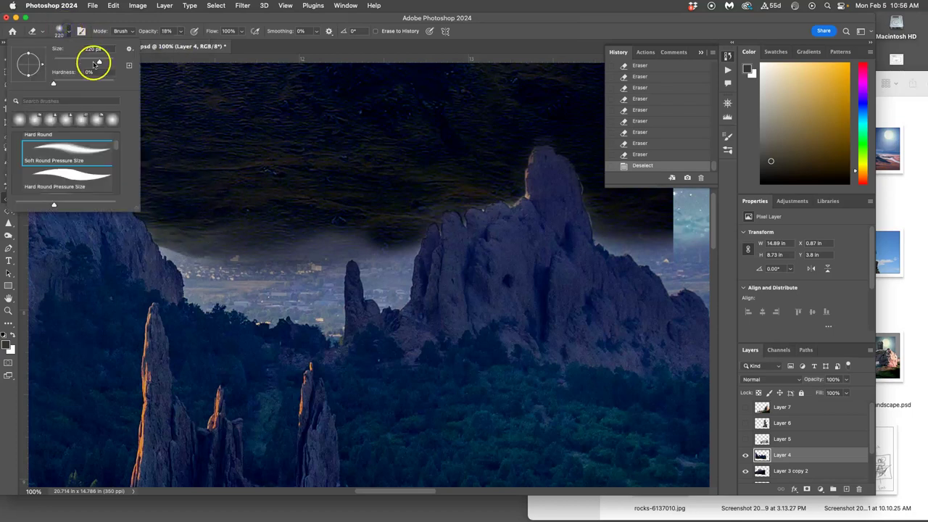
click(167, 248)
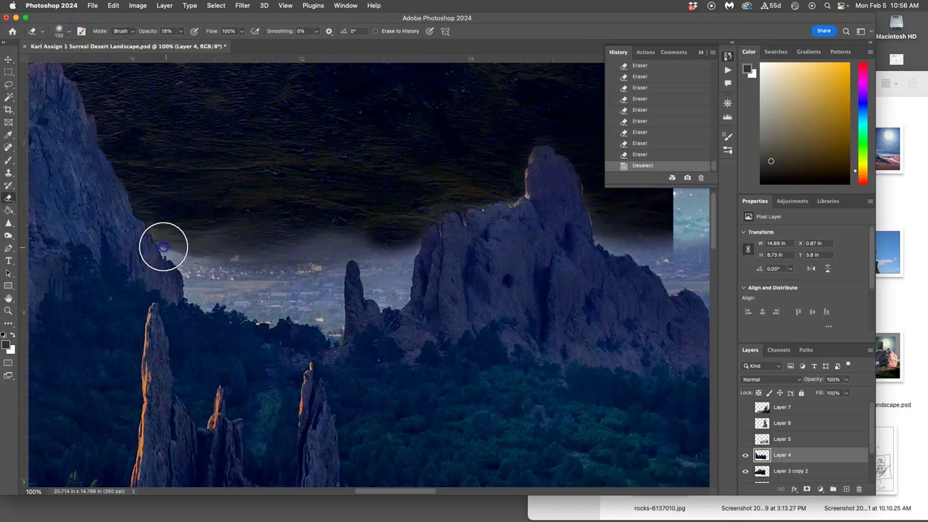
click(163, 247)
click(166, 250)
click(168, 251)
click(170, 252)
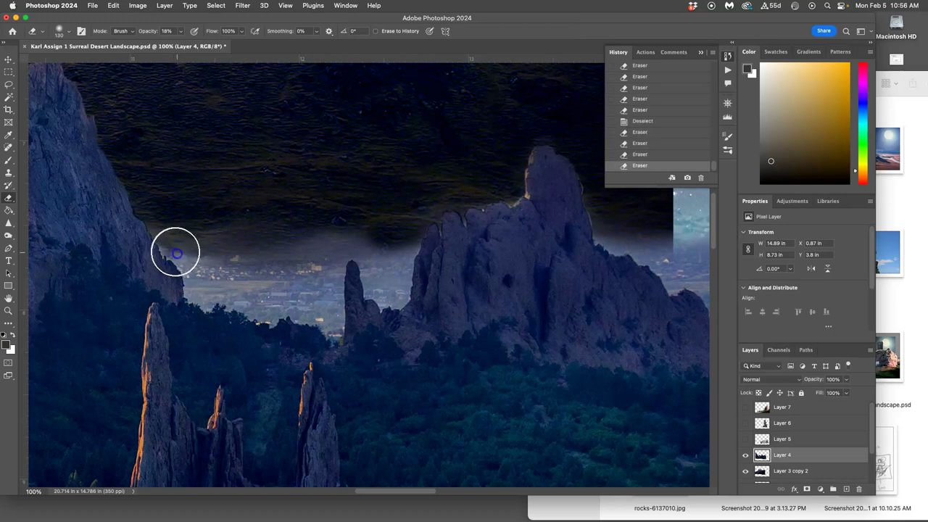
Continue softly erasing the haze between the two mountains and around the peak and right slope of the right-hand rock formation
mouse_move(175, 252)
mouse_down()
mouse_move(206, 258)
mouse_move(174, 253)
mouse_move(188, 257)
mouse_up()
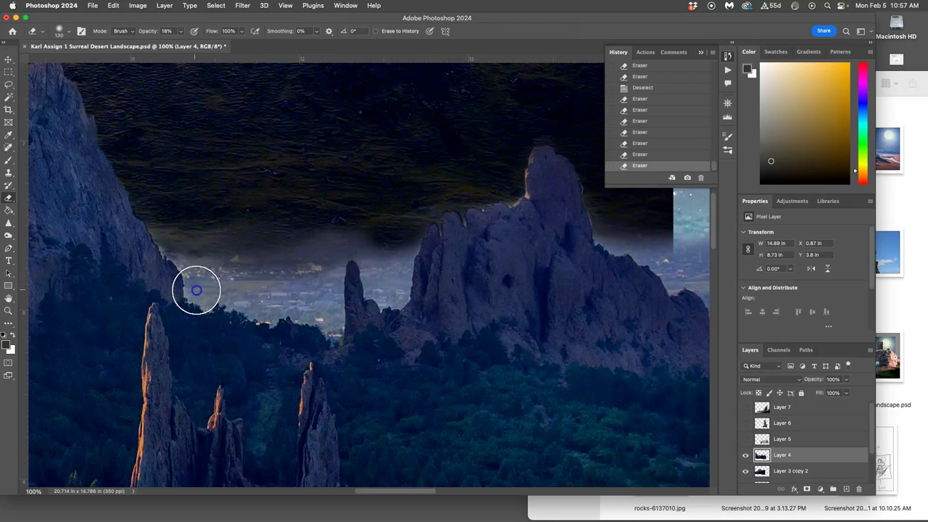
mouse_move(196, 290)
mouse_down()
mouse_move(166, 240)
mouse_move(161, 253)
mouse_up()
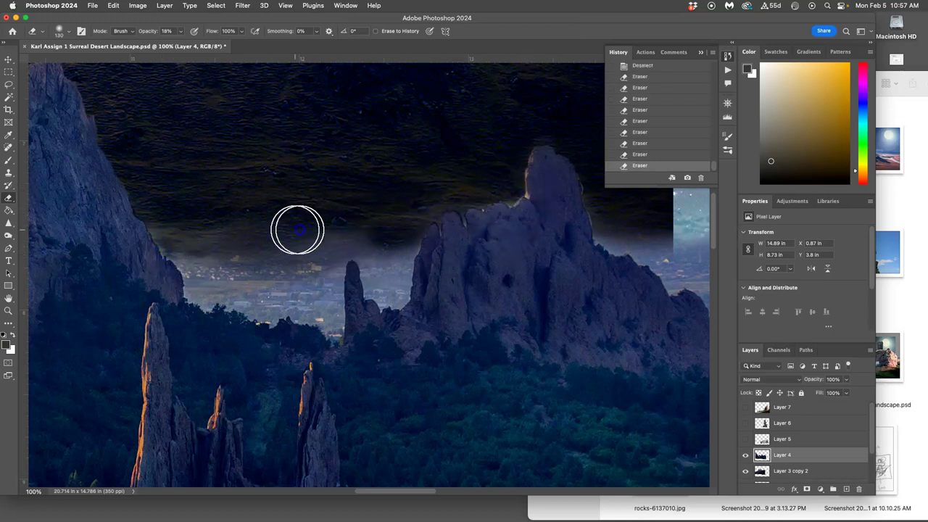
mouse_move(298, 230)
mouse_down()
mouse_move(329, 240)
mouse_move(376, 233)
mouse_move(275, 243)
mouse_move(358, 240)
mouse_up()
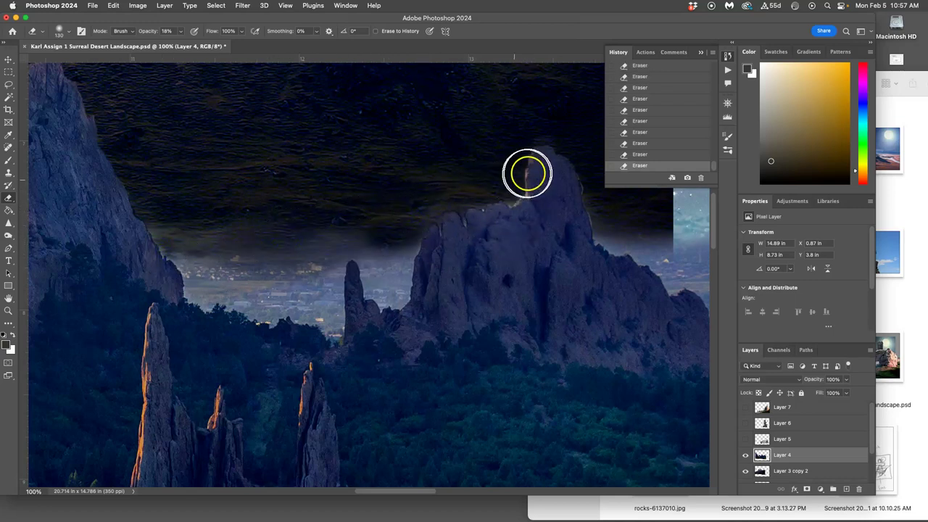
drag(527, 174, 528, 174)
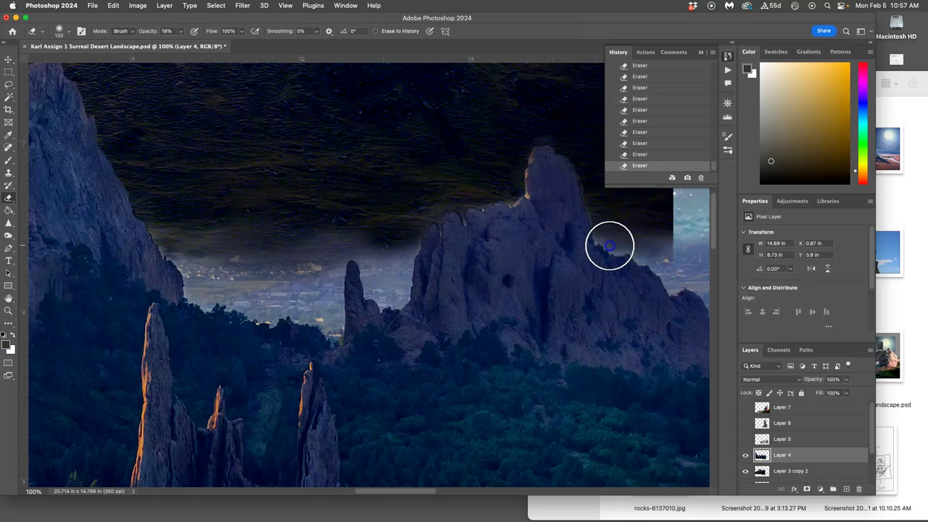
Lasso the small fringe on the left mountain's upper right slope, delete it and deselect
click(9, 84)
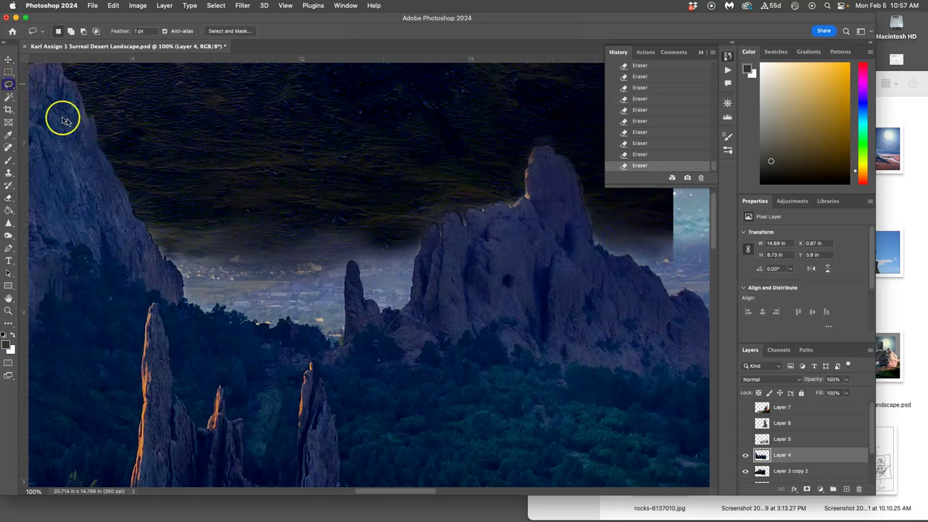
drag(99, 141, 110, 125)
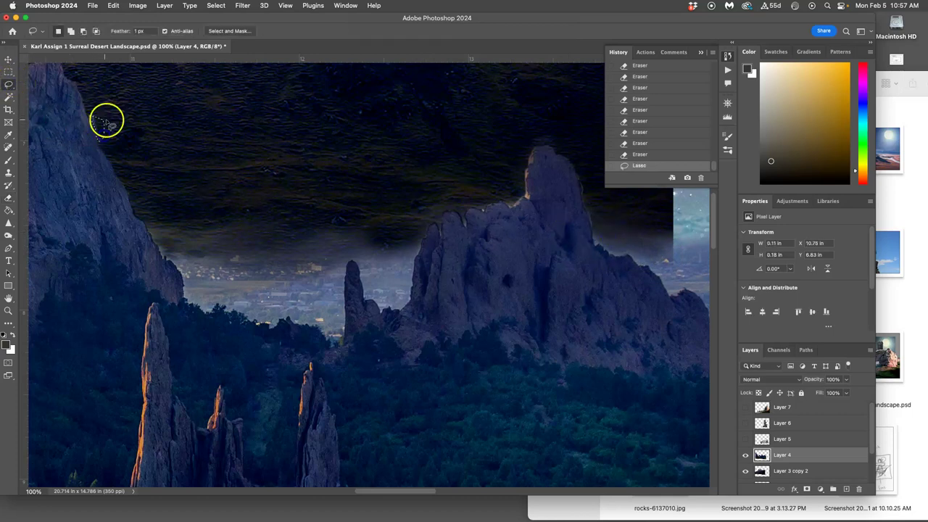
click(128, 118)
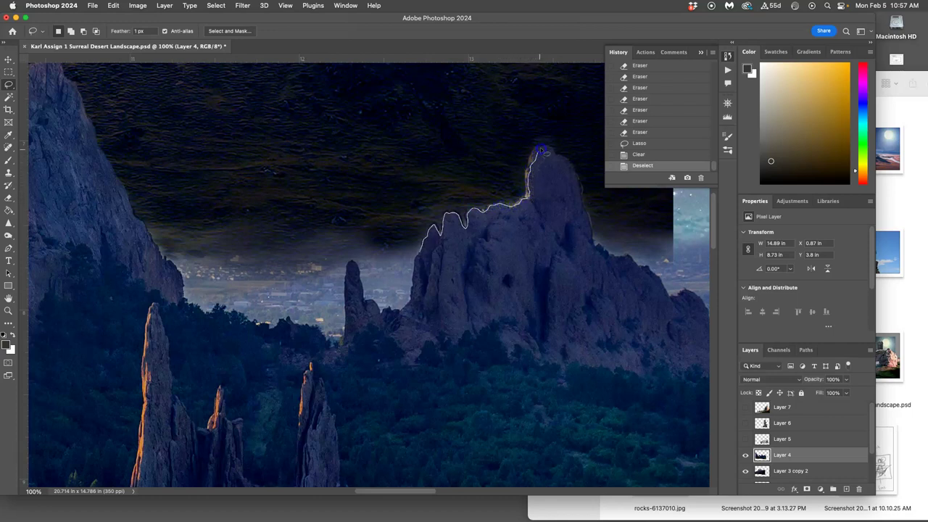
Lasso along the jagged upper left edge of the rock formation up to its peak, delete the light fringe and deselect
mouse_move(483, 148)
mouse_down()
mouse_move(438, 163)
mouse_move(414, 188)
mouse_up()
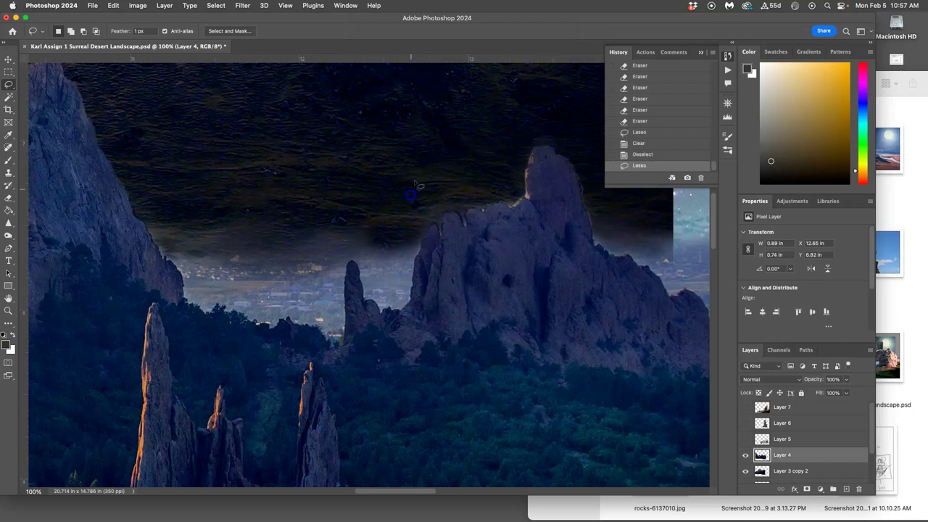
key(Delete)
key(super+d)
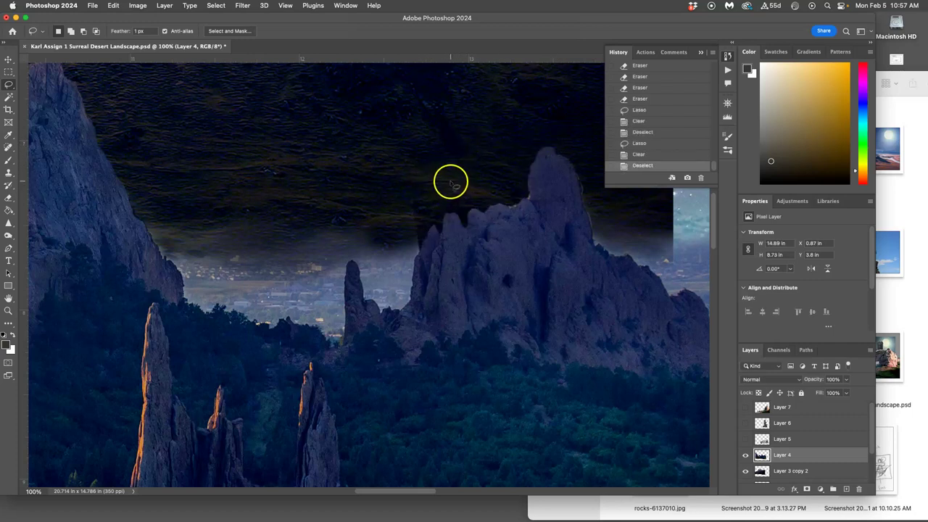
Restore the lasso selection, softly erase the leftover haze inside it along the rock formation's upper left edge, undoing the first strokes, and deselect
key(super+z)
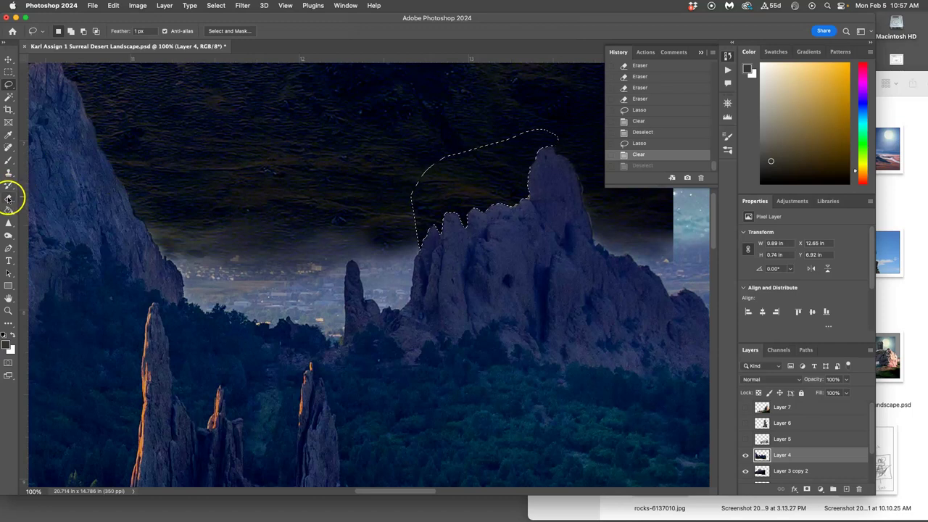
click(9, 197)
mouse_move(382, 193)
mouse_down()
mouse_move(518, 184)
mouse_move(435, 210)
mouse_move(461, 188)
mouse_move(450, 204)
mouse_move(404, 211)
mouse_move(407, 194)
mouse_move(450, 200)
mouse_move(411, 216)
mouse_move(420, 219)
mouse_up()
key(super+z)
key(super+z)
mouse_move(451, 198)
mouse_down()
mouse_move(422, 213)
mouse_move(429, 212)
mouse_up()
mouse_move(455, 184)
mouse_down()
mouse_move(404, 218)
mouse_move(442, 200)
mouse_up()
drag(459, 192, 448, 208)
drag(499, 172, 491, 176)
mouse_move(539, 140)
mouse_down()
mouse_move(514, 206)
mouse_move(521, 186)
mouse_move(542, 179)
mouse_move(546, 188)
mouse_move(511, 215)
mouse_move(497, 198)
mouse_move(472, 211)
mouse_move(499, 185)
mouse_move(445, 208)
mouse_up()
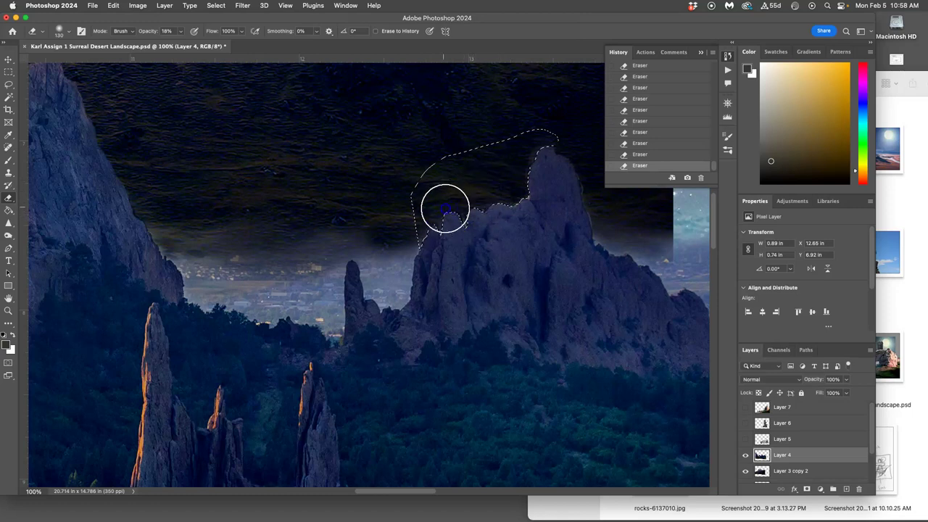
key(super+d)
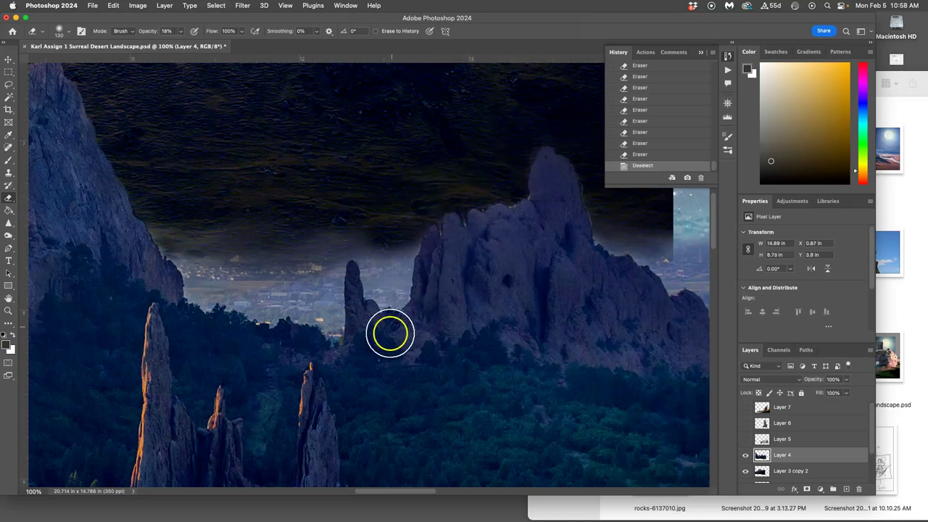
Softly erase the haze beside the thin spire and along the rock formation's right slope, out past the dark hillside's edge
drag(544, 264, 451, 247)
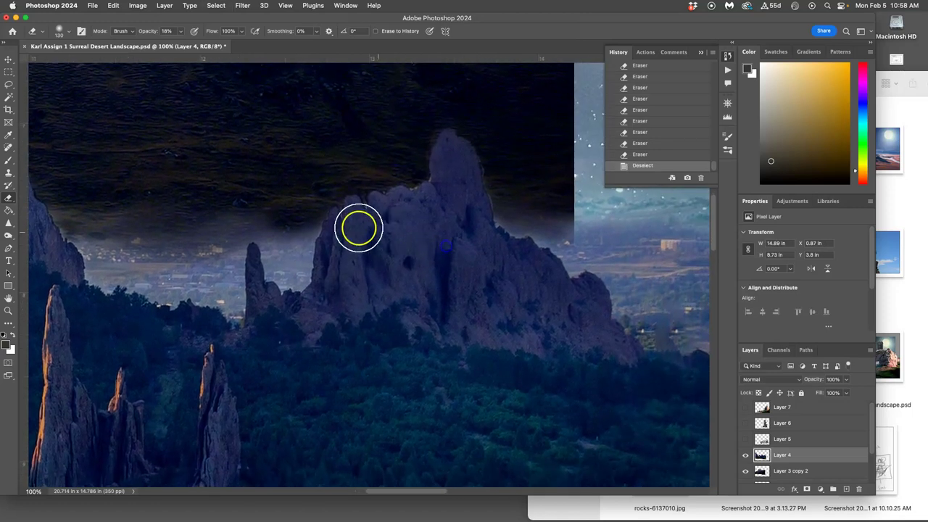
mouse_move(299, 237)
mouse_down()
mouse_move(317, 219)
mouse_move(302, 260)
mouse_move(289, 224)
mouse_move(269, 231)
mouse_move(249, 222)
mouse_move(234, 252)
mouse_move(243, 241)
mouse_move(232, 237)
mouse_move(266, 221)
mouse_move(267, 247)
mouse_move(275, 254)
mouse_move(287, 232)
mouse_move(303, 255)
mouse_move(311, 233)
mouse_move(300, 250)
mouse_move(270, 257)
mouse_move(255, 221)
mouse_move(222, 234)
mouse_up()
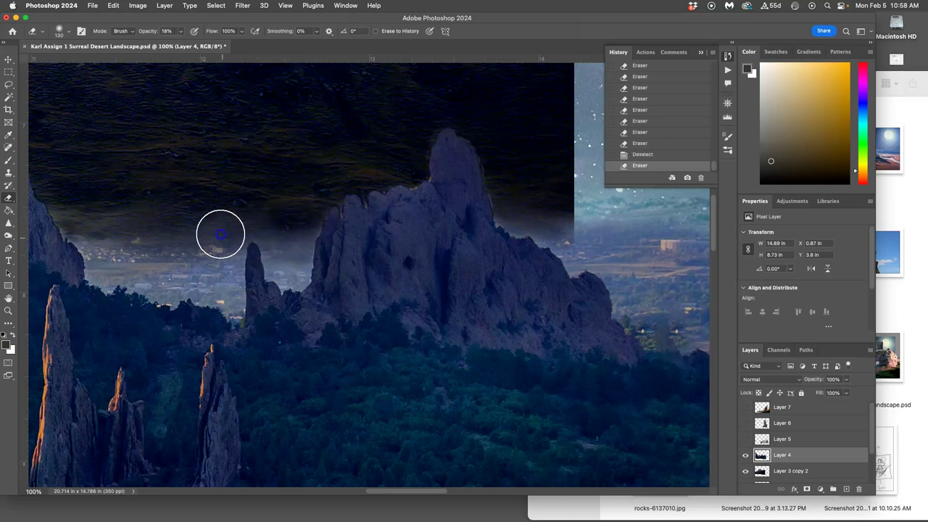
mouse_move(485, 177)
mouse_down()
mouse_move(425, 174)
mouse_move(423, 157)
mouse_move(432, 171)
mouse_move(490, 178)
mouse_up()
mouse_move(504, 221)
mouse_down()
mouse_move(491, 181)
mouse_move(501, 224)
mouse_move(547, 224)
mouse_move(563, 247)
mouse_move(637, 242)
mouse_up()
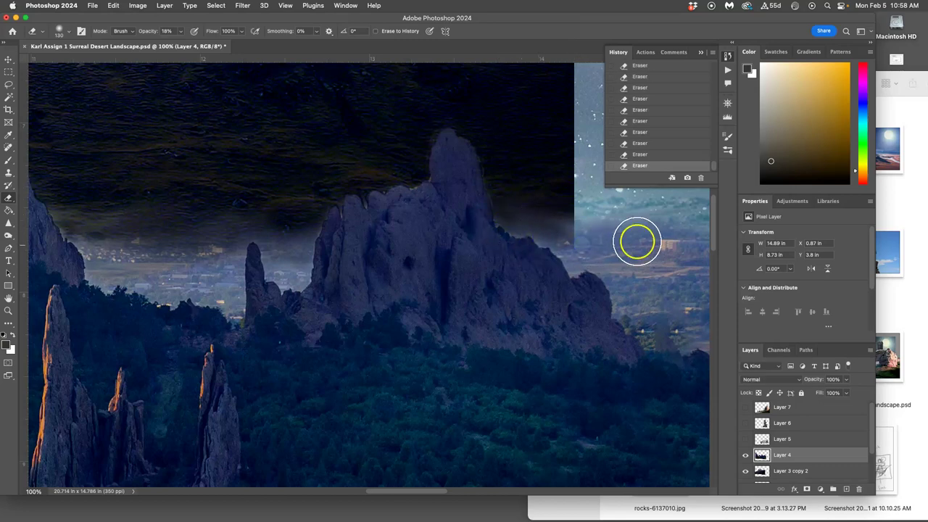
Fade the pale valley haze between the left mountain's slope and the rock formation with repeated soft eraser strokes
key(super+minus)
key(super+minus)
key(super+minus)
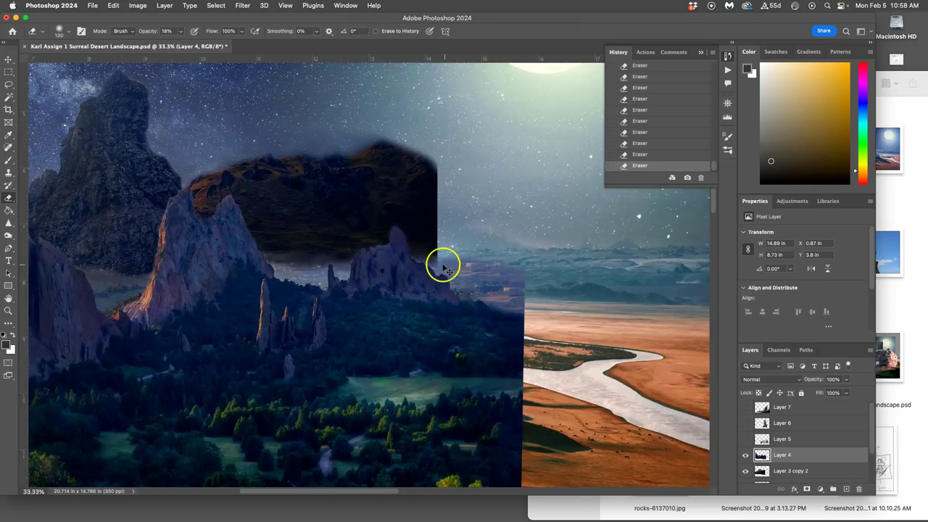
key(super+minus)
scroll(361, 267, up, 3)
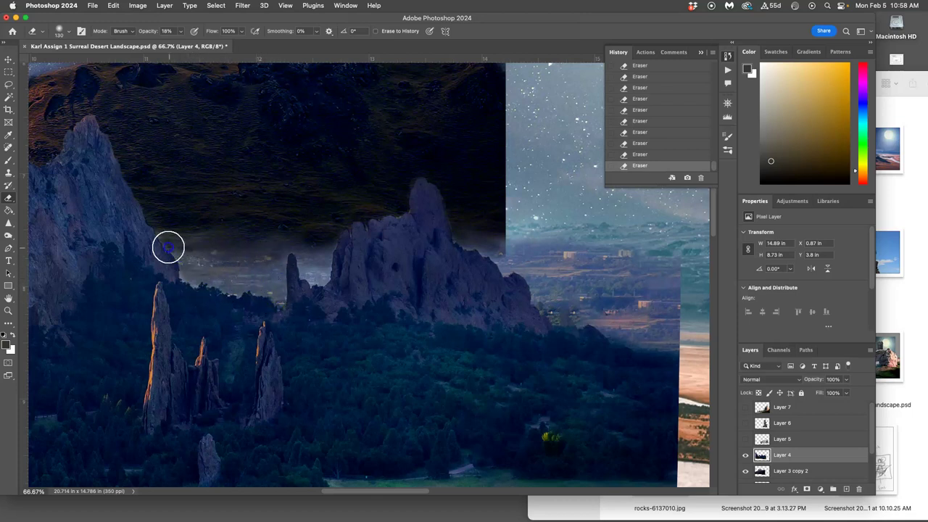
mouse_move(171, 244)
mouse_down()
mouse_move(228, 280)
mouse_move(312, 263)
mouse_move(305, 280)
mouse_up()
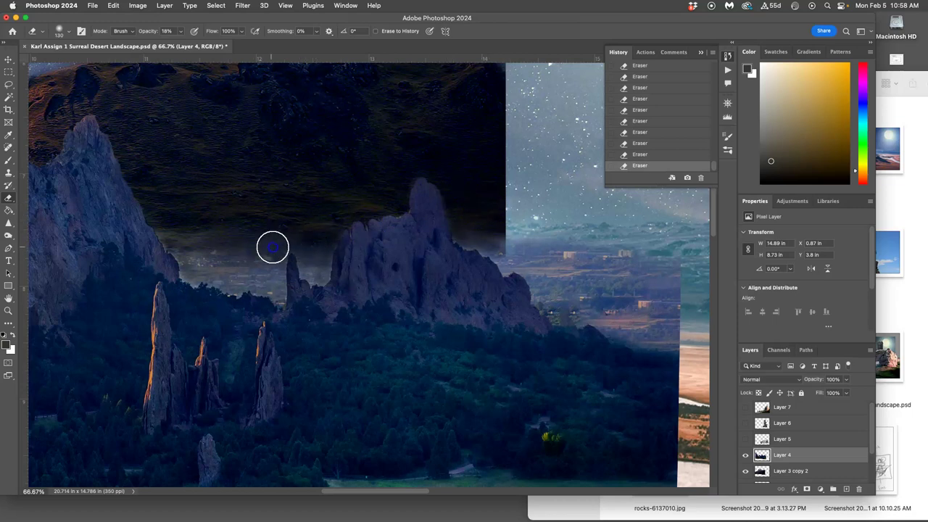
drag(245, 250, 202, 254)
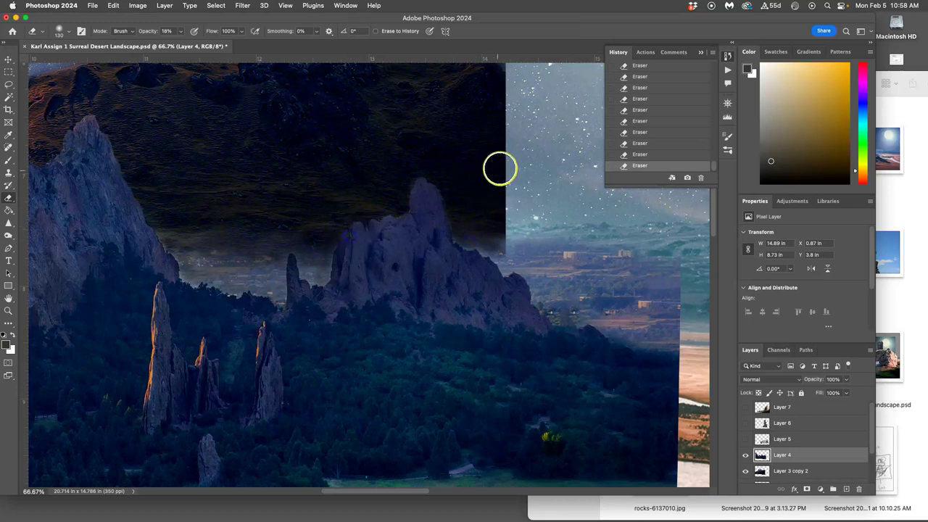
Touch up the remaining haze near the foot of the left mountain's right slope with the soft eraser
key(super+minus)
key(super+minus)
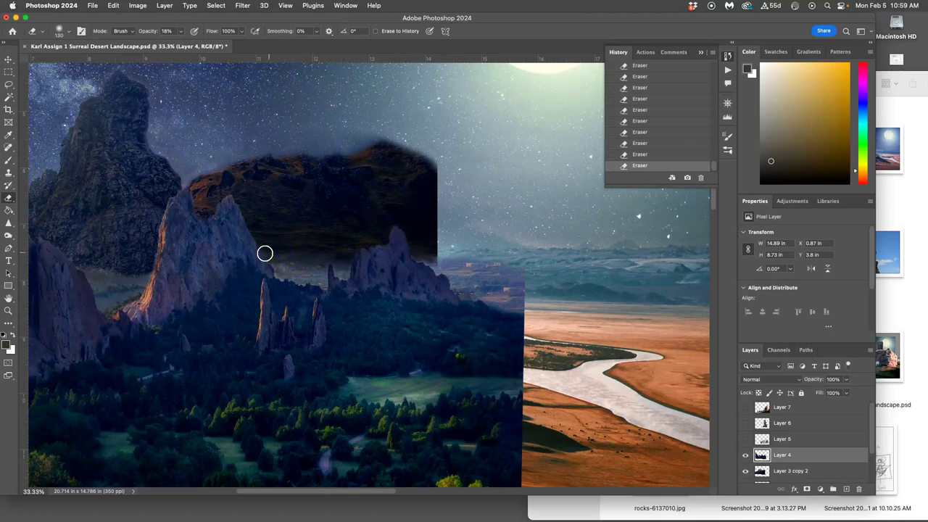
drag(276, 261, 281, 264)
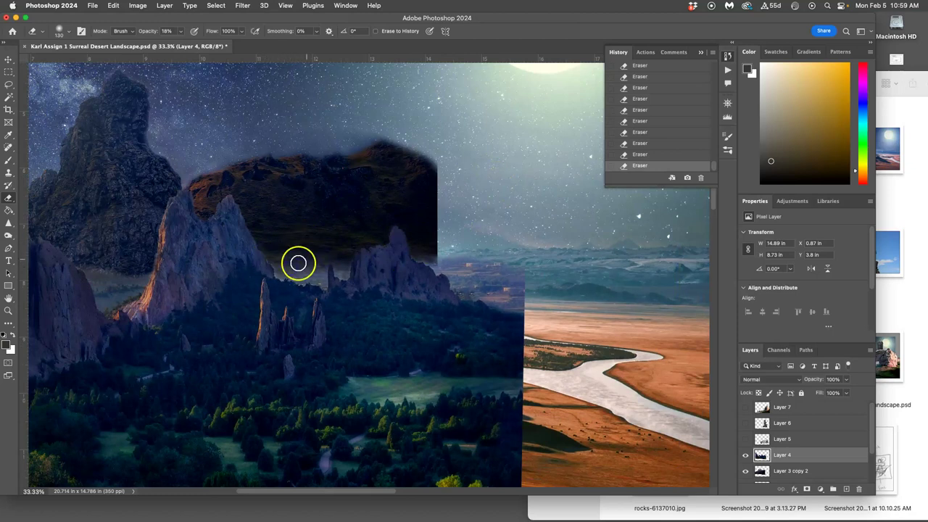
drag(374, 229, 409, 257)
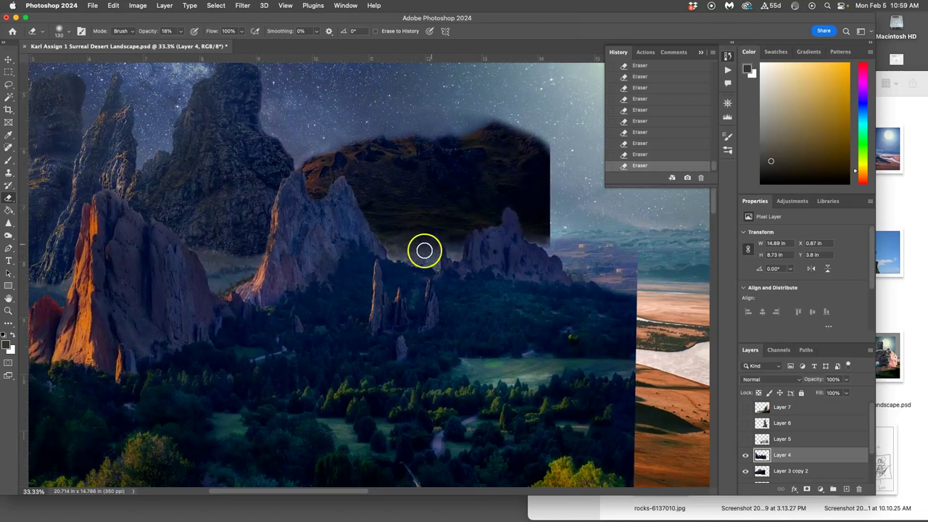
mouse_move(652, 234)
mouse_down()
mouse_move(684, 274)
mouse_move(613, 287)
mouse_move(631, 305)
mouse_up()
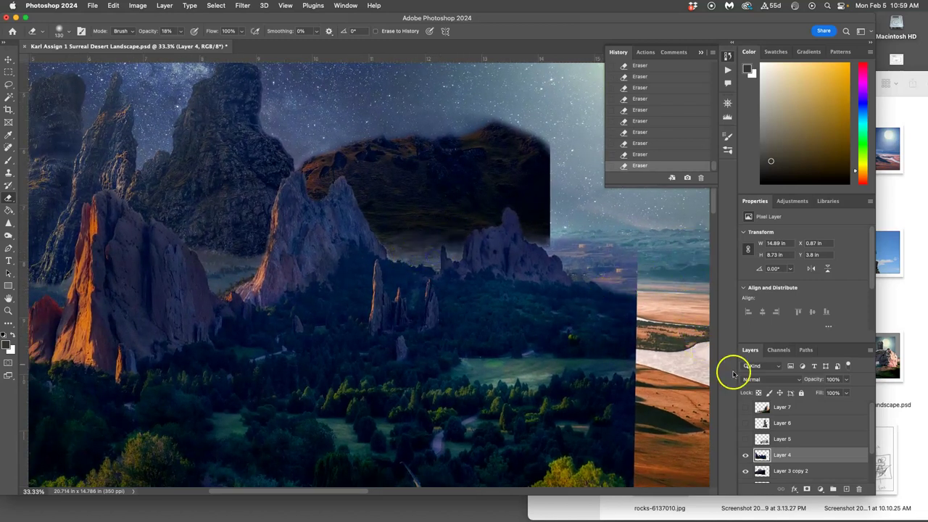
Make Layer 5 with the pale foreground rocks visible for a close inspection of its upper edge
click(746, 440)
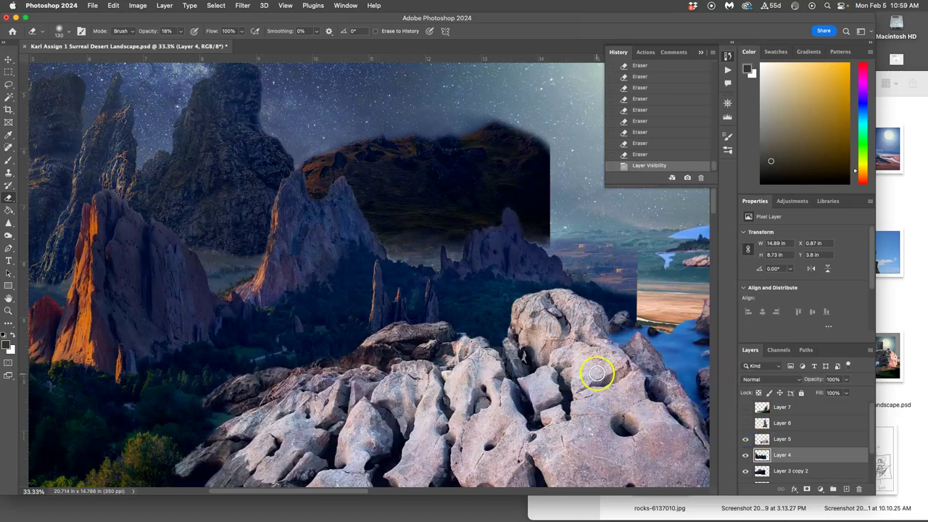
key(super+plus)
key(super+plus)
drag(490, 321, 284, 209)
click(494, 190)
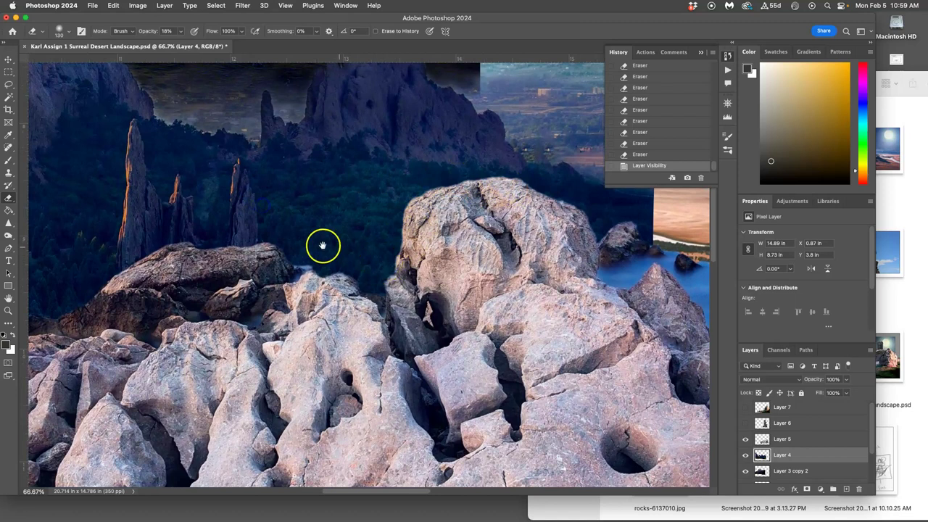
Outline the small pale leftover patch between the dark boulder and the pale rocks with the Lasso tool
click(10, 85)
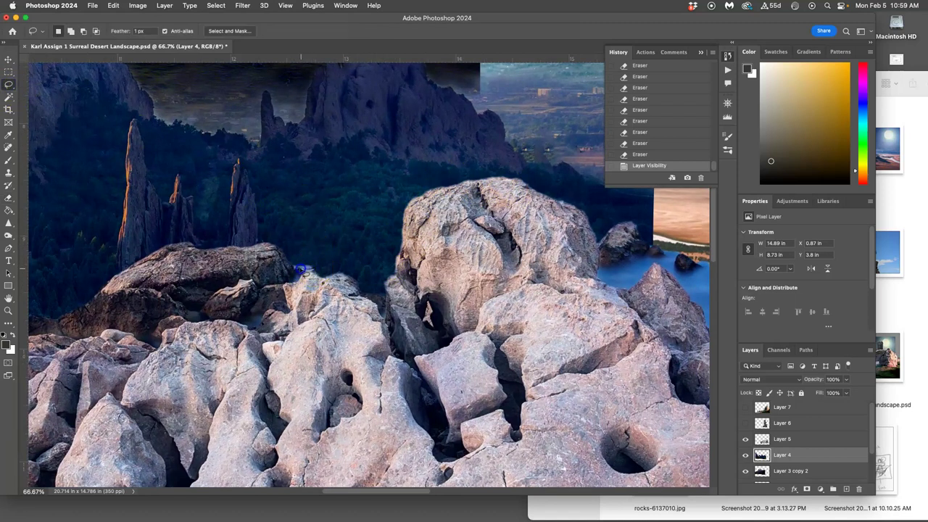
drag(317, 263, 311, 259)
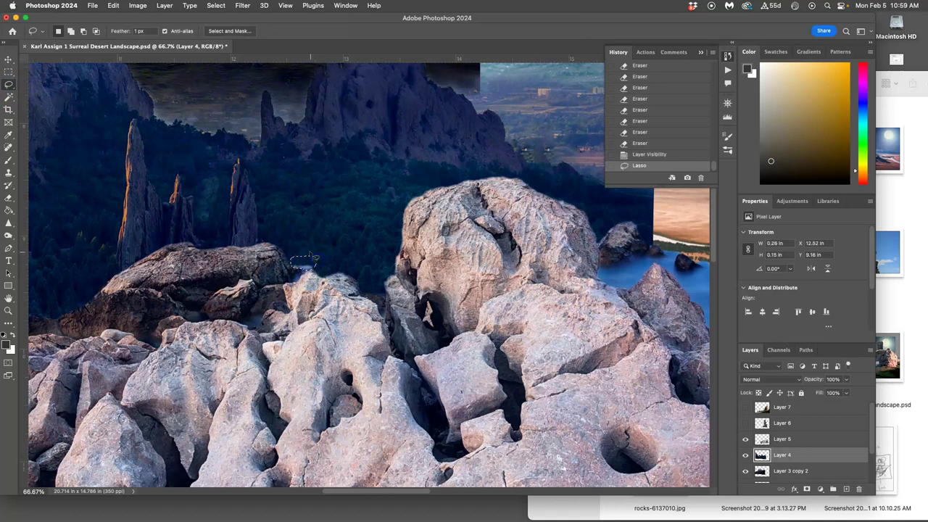
key(Delete)
click(317, 228)
key(super+z)
key(super+z)
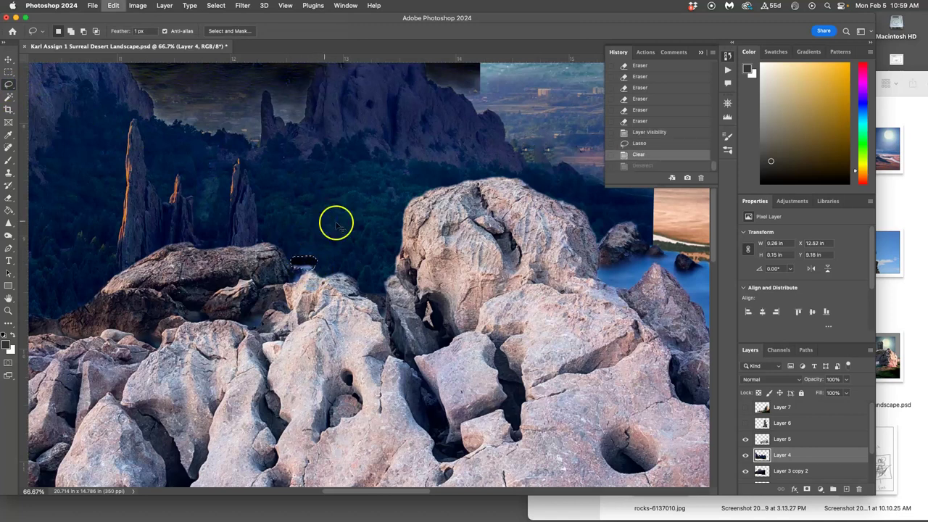
Delete the outlined leftover patch from Layer 5 and deselect
click(798, 440)
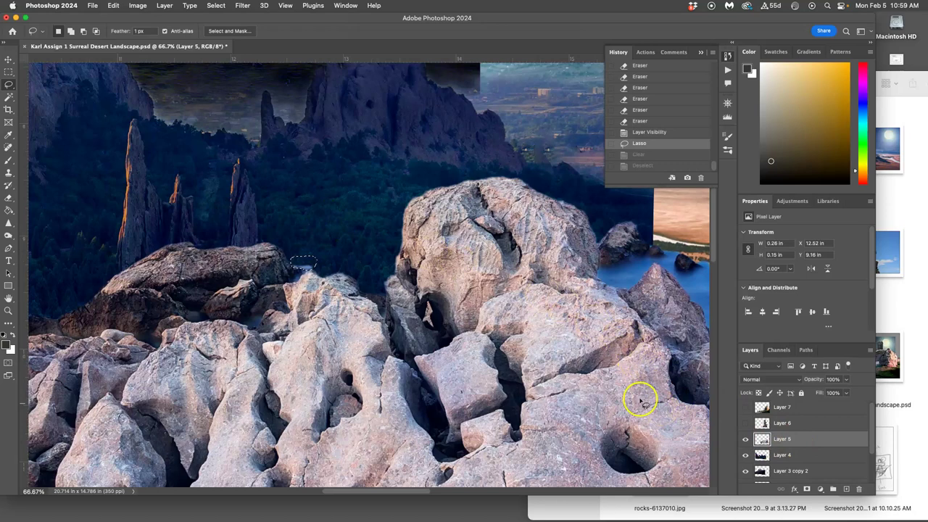
key(Delete)
click(346, 241)
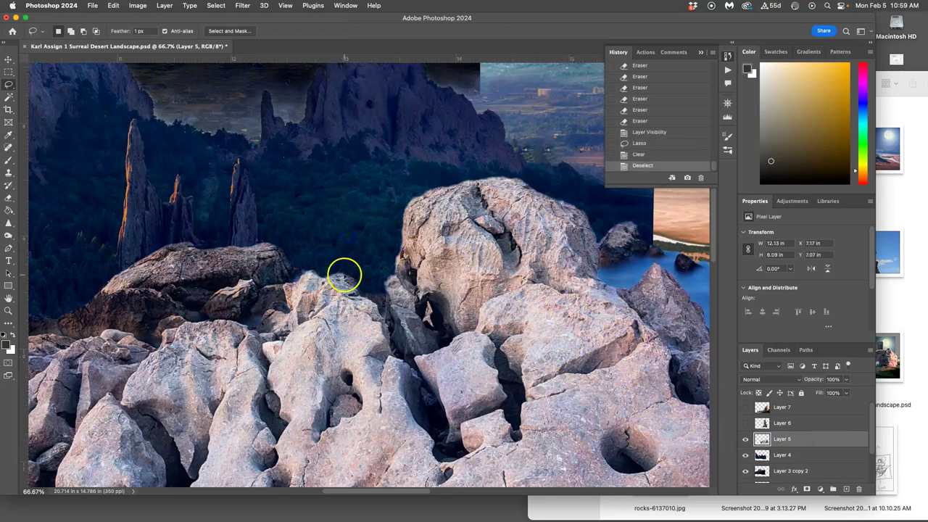
Lasso the dark valley area above the left end of the foreground rocks and delete its leftovers from Layer 5
mouse_move(352, 262)
mouse_down()
mouse_move(251, 242)
mouse_move(376, 252)
mouse_move(498, 236)
mouse_move(420, 251)
mouse_move(389, 242)
mouse_up()
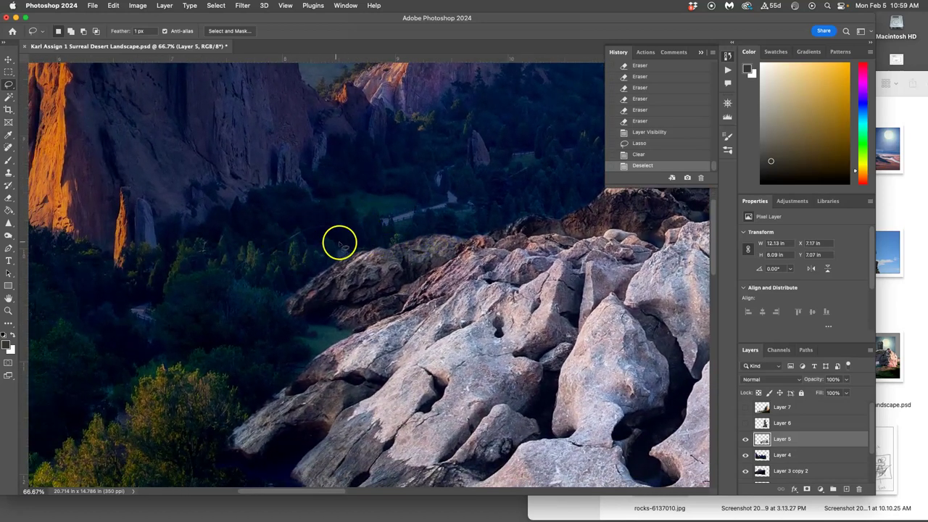
mouse_move(70, 327)
mouse_down()
mouse_move(207, 200)
mouse_move(262, 177)
mouse_up()
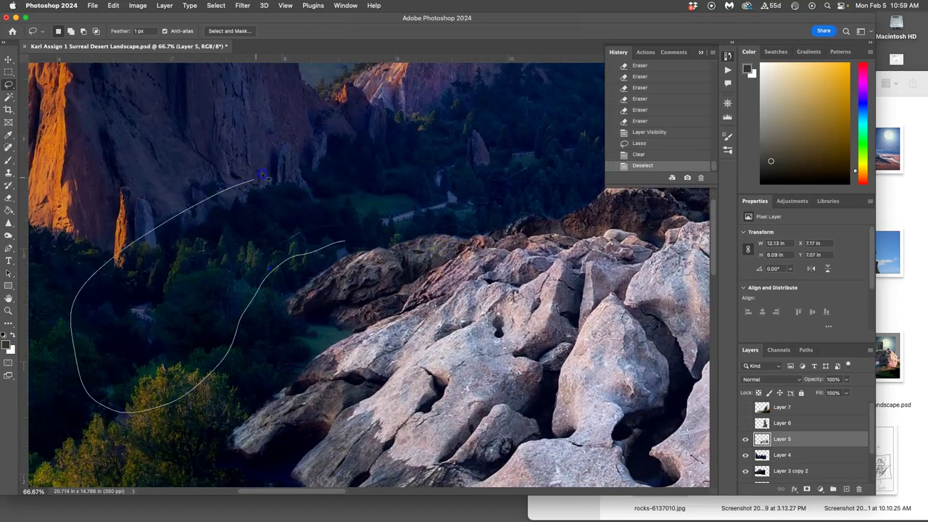
mouse_move(565, 154)
mouse_down()
mouse_move(515, 194)
mouse_move(424, 225)
mouse_up()
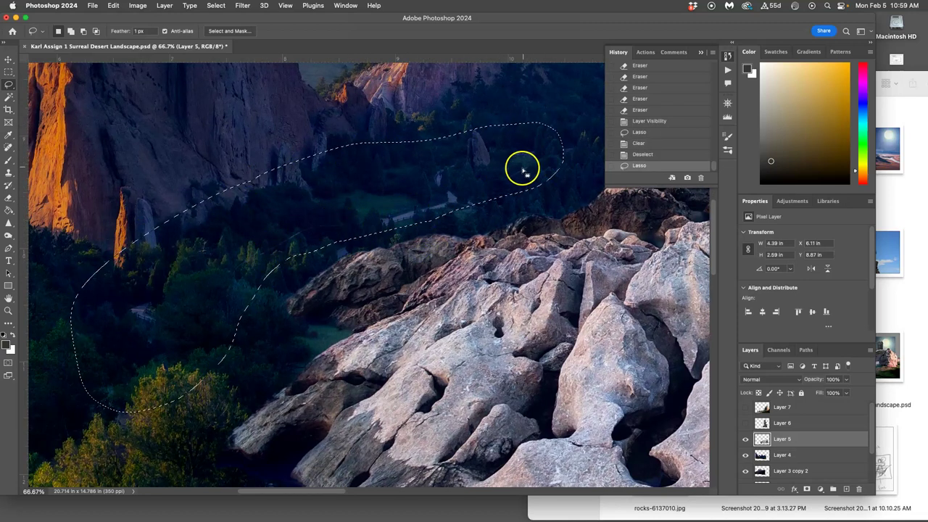
key(Delete)
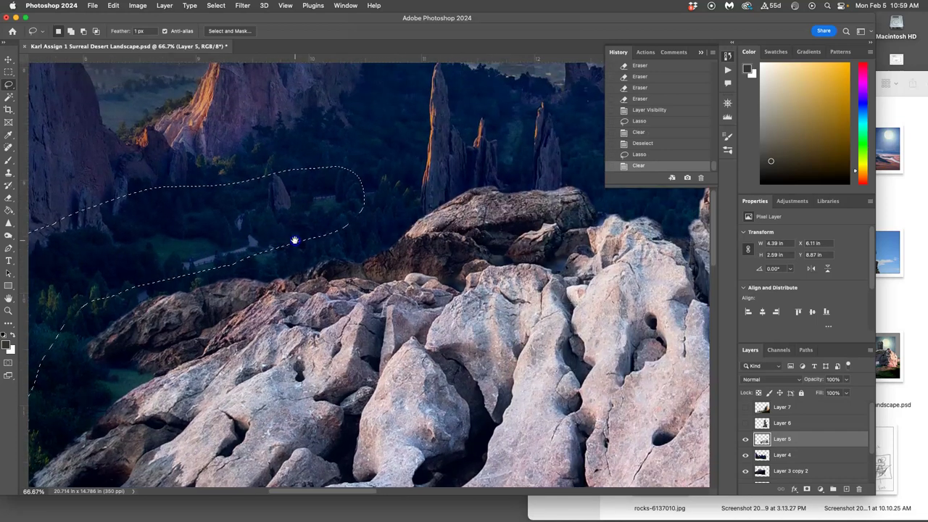
drag(295, 240, 287, 244)
key(super+d)
Lasso the area around the tall thin spire's left side, delete the Layer 5 remnants inside it, and deselect
drag(328, 182, 450, 143)
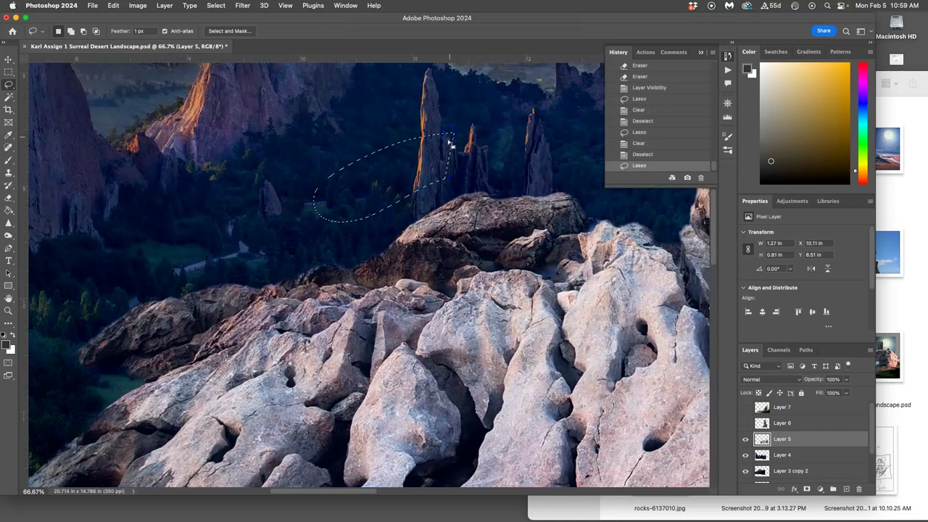
key(Delete)
click(352, 222)
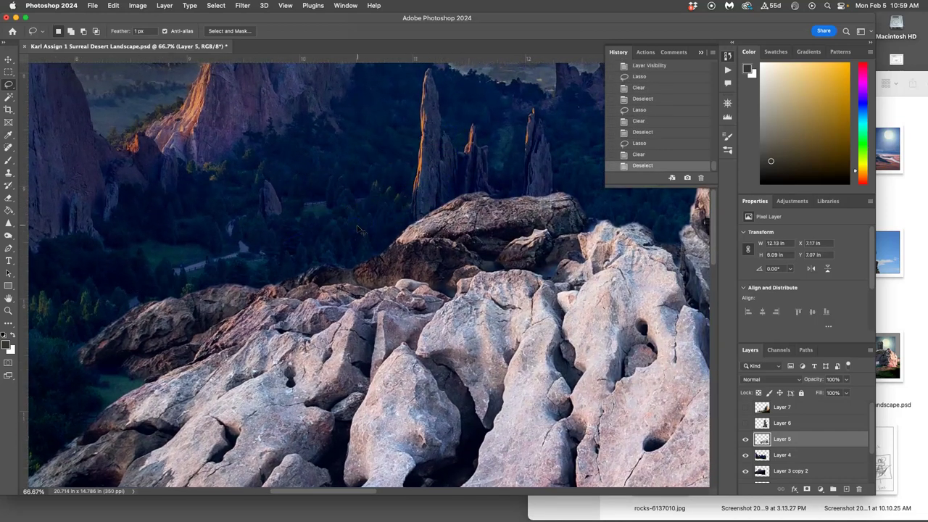
Inspect the upper edge of the foreground rocks for leftover background, both close up and within the wider landscape
key(super+minus)
key(super+minus)
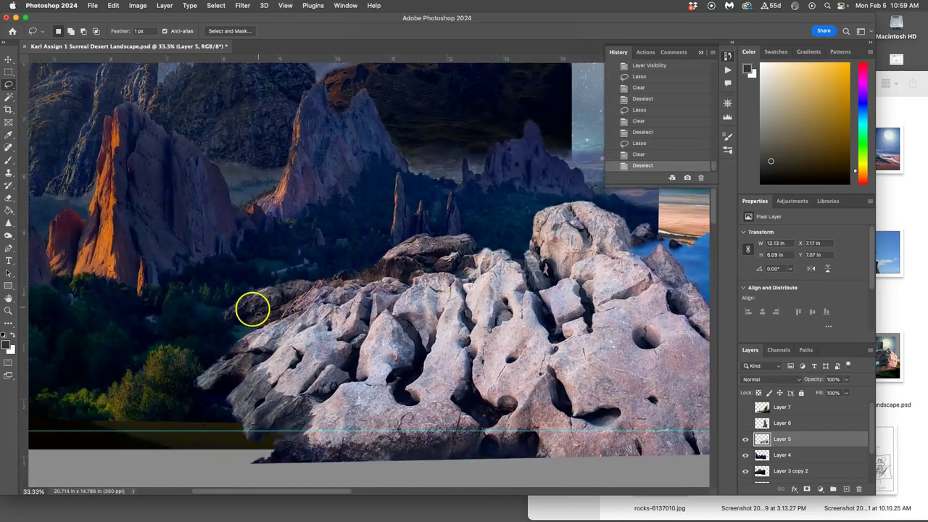
key(super+plus)
key(super+plus)
key(super+plus)
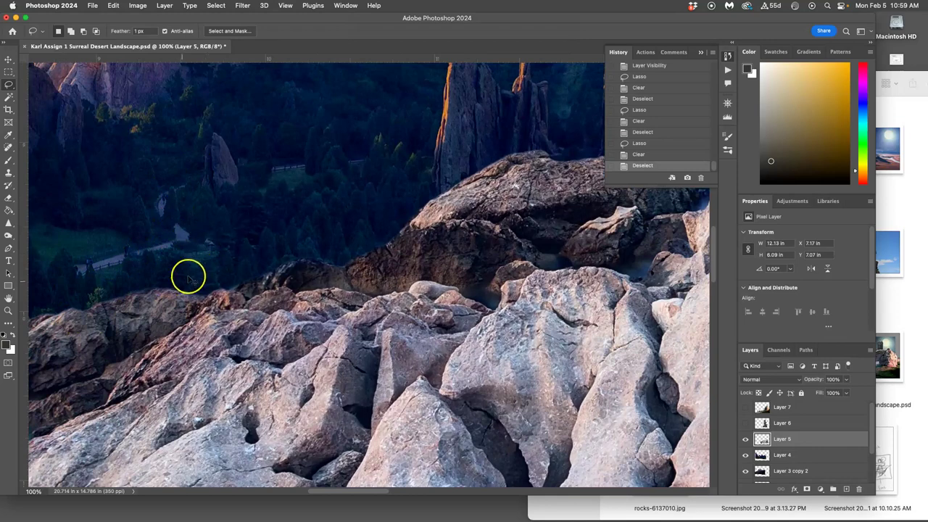
key(super+minus)
key(super+minus)
key(super+minus)
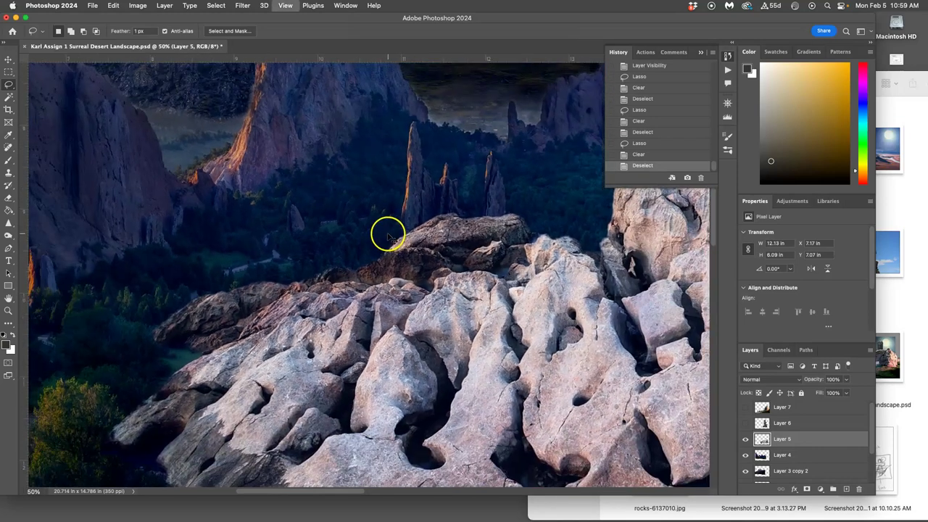
key(super+minus)
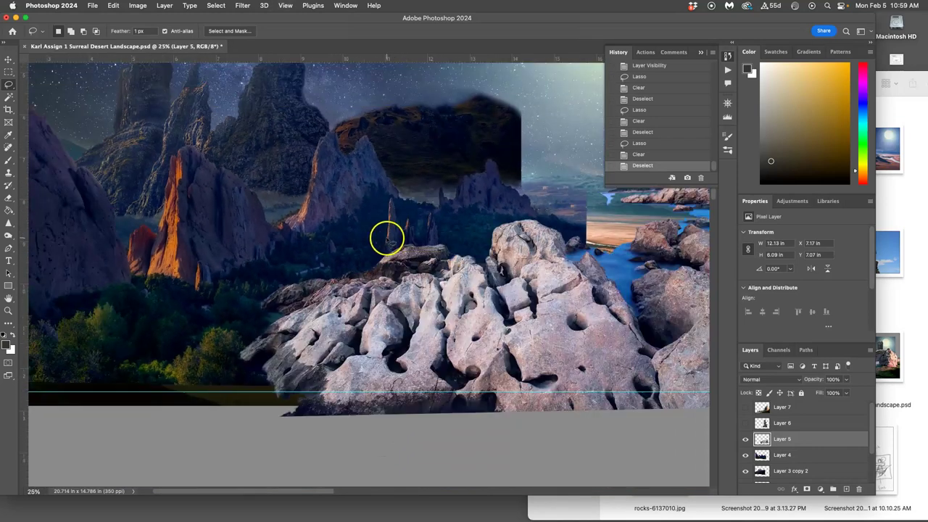
drag(343, 258, 367, 289)
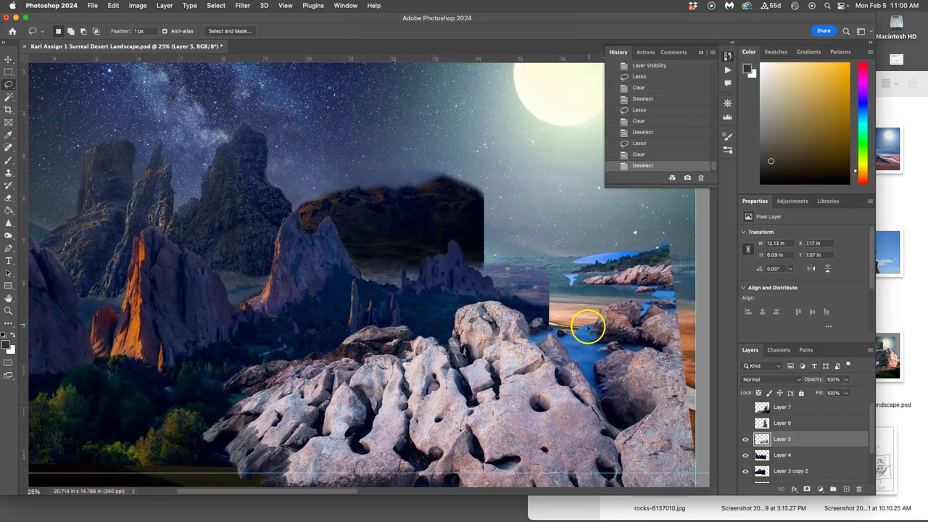
Move the right vertical guide slightly outward along the landscape's right edge
key(super+semicolon)
key(super+semicolon)
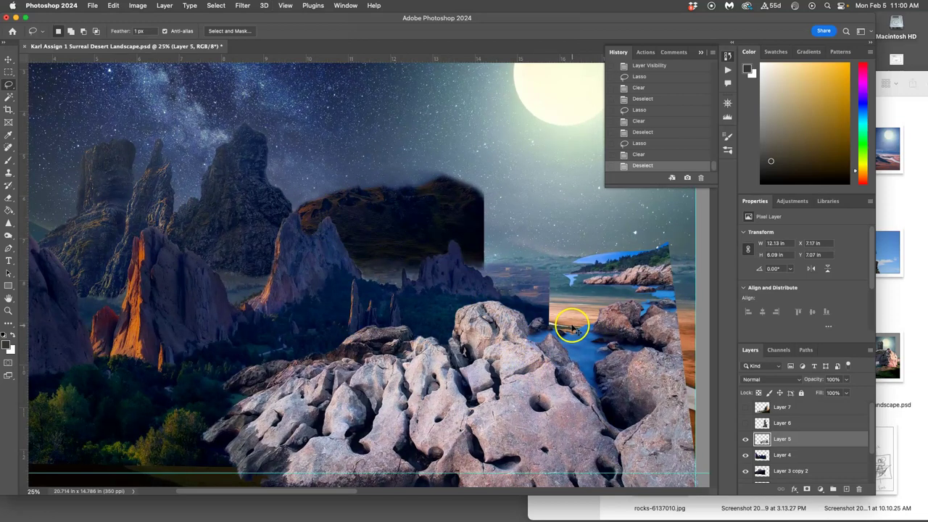
key(super+minus)
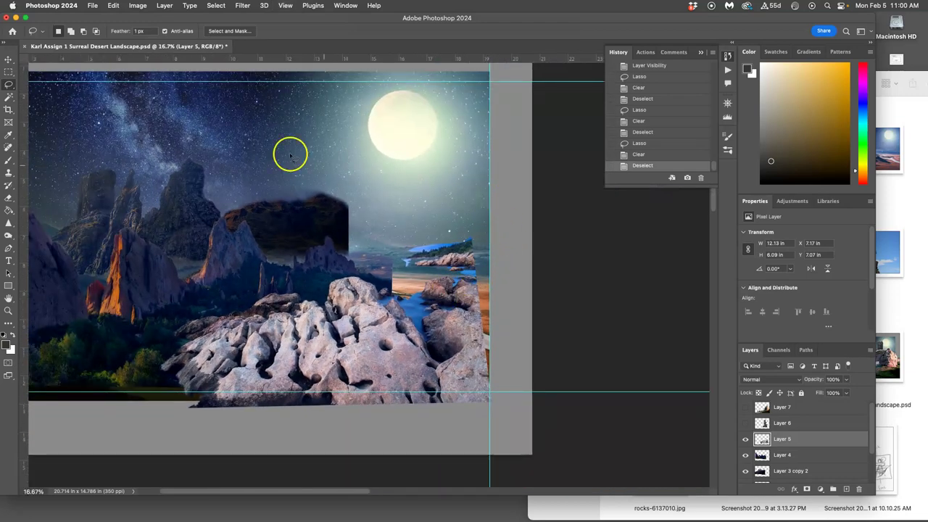
click(9, 59)
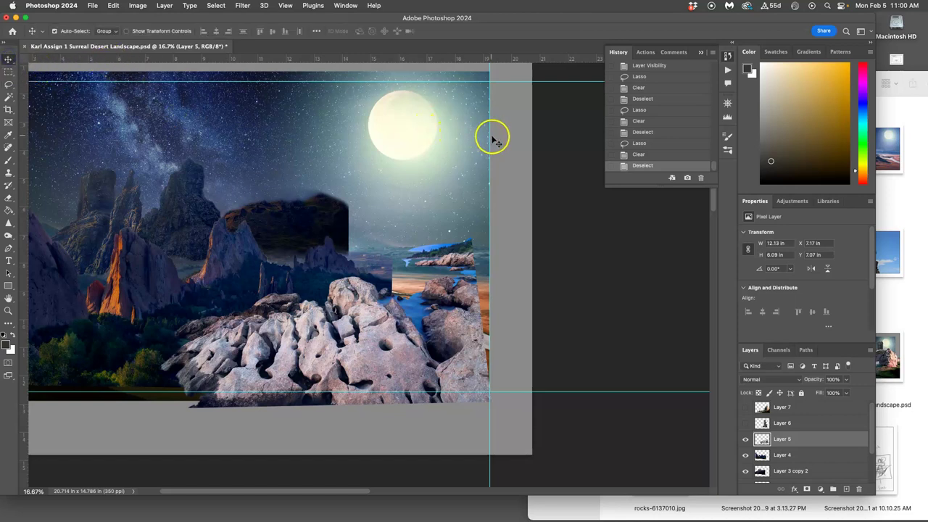
drag(491, 138, 491, 202)
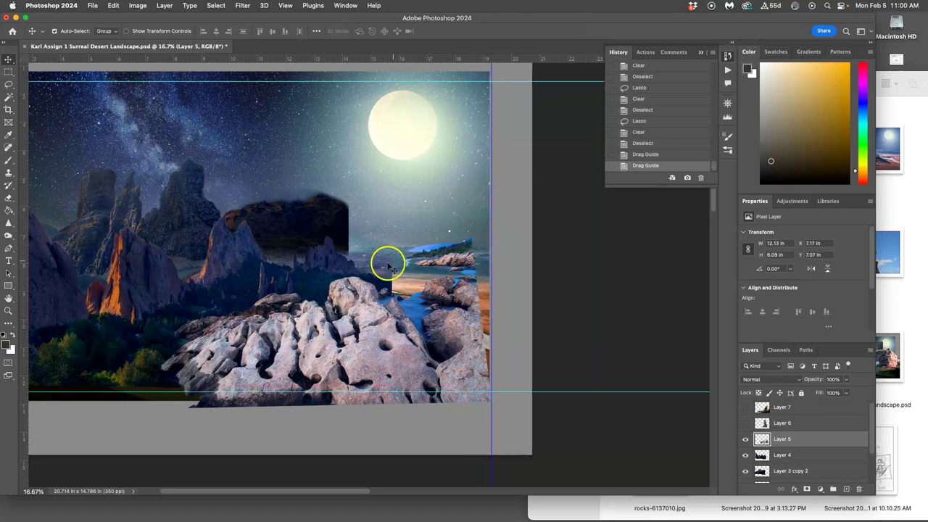
Examine how the pale foreground rocks sit against the forest, spires and water across the composition
drag(360, 272, 402, 264)
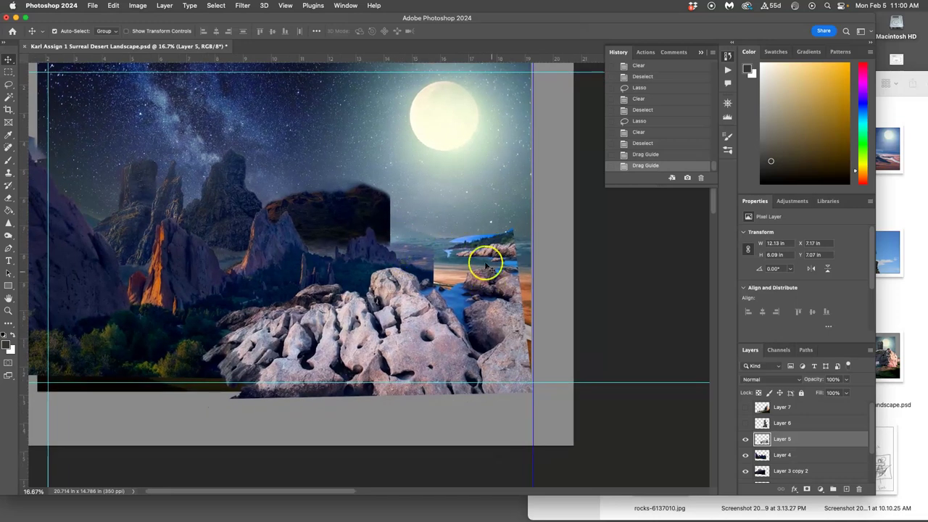
key(super+equal)
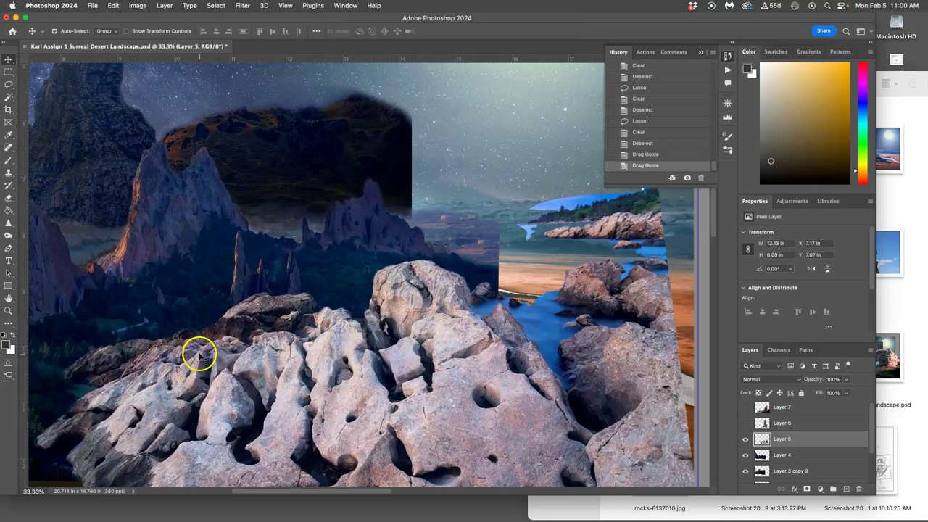
scroll(172, 360, left, 10)
scroll(171, 361, down, 3)
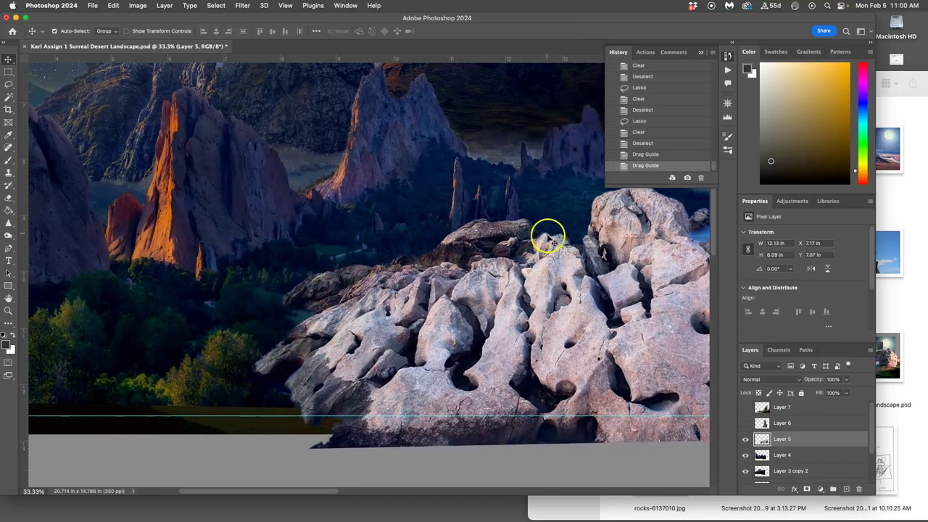
scroll(526, 240, right, 3)
scroll(526, 240, up, 1)
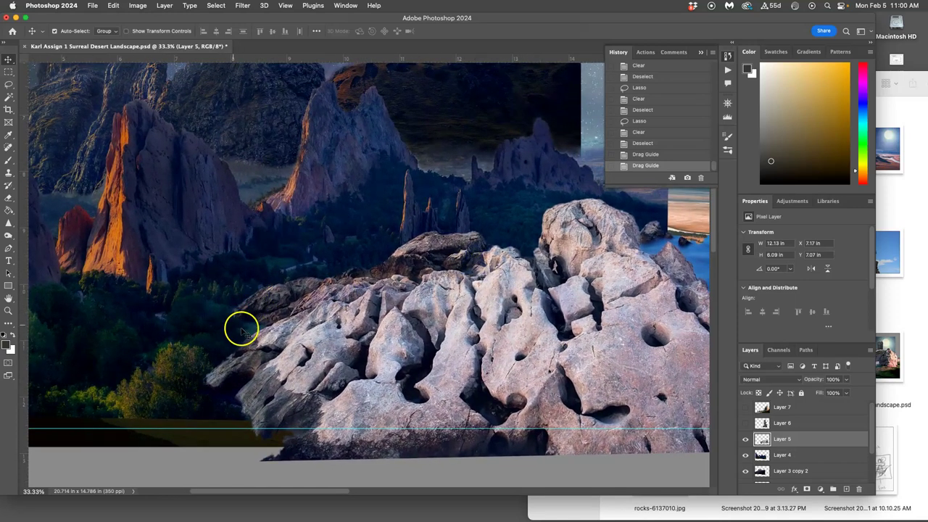
scroll(417, 317, right, 8)
scroll(417, 317, up, 1)
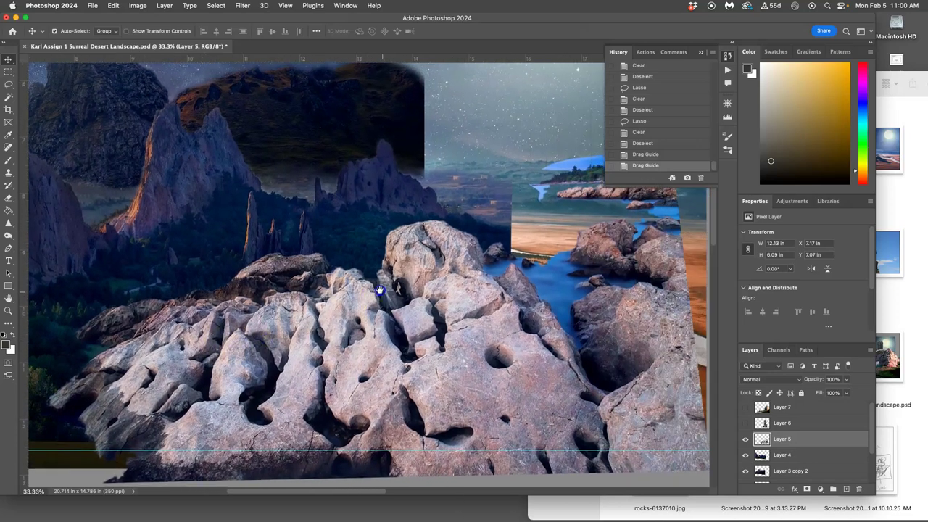
scroll(556, 266, down, 3)
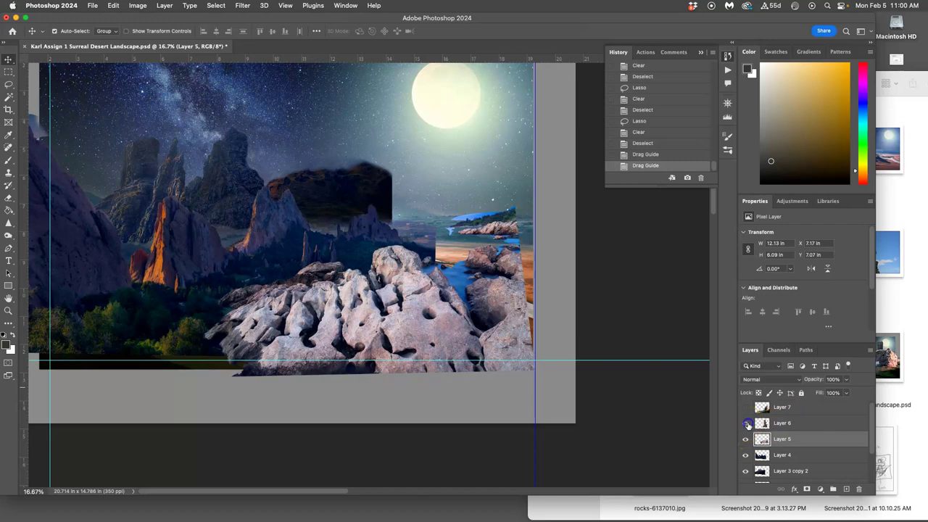
Show Layer 6 with the stacked stones and lasso the leftover patches left of its upright middle stone
click(745, 424)
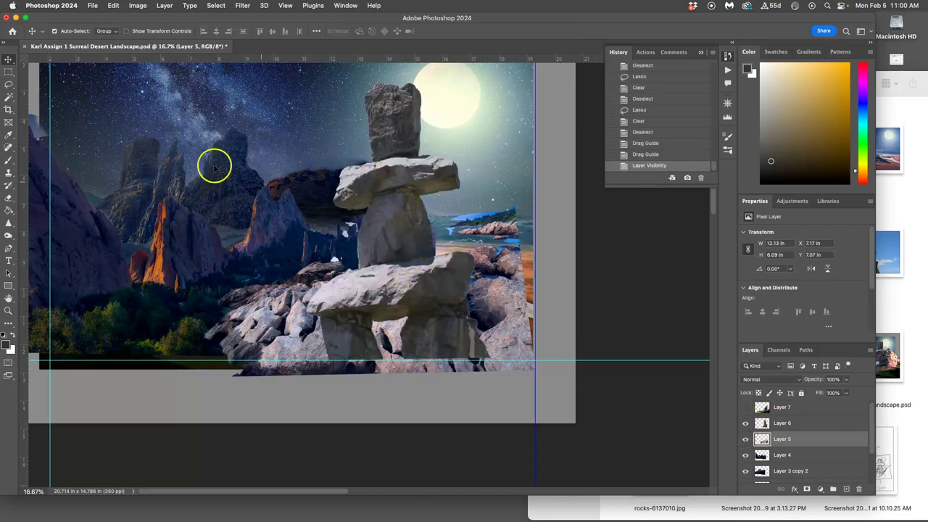
click(9, 85)
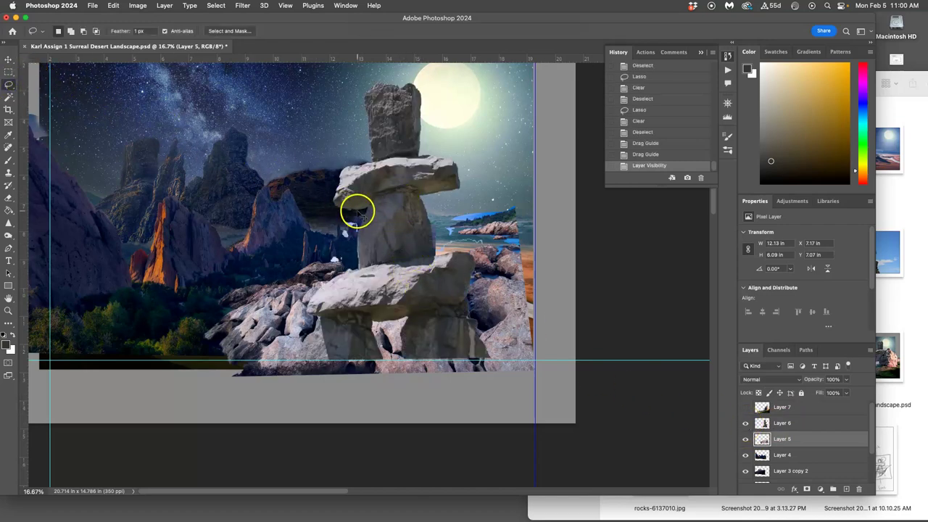
scroll(355, 209, up, 3)
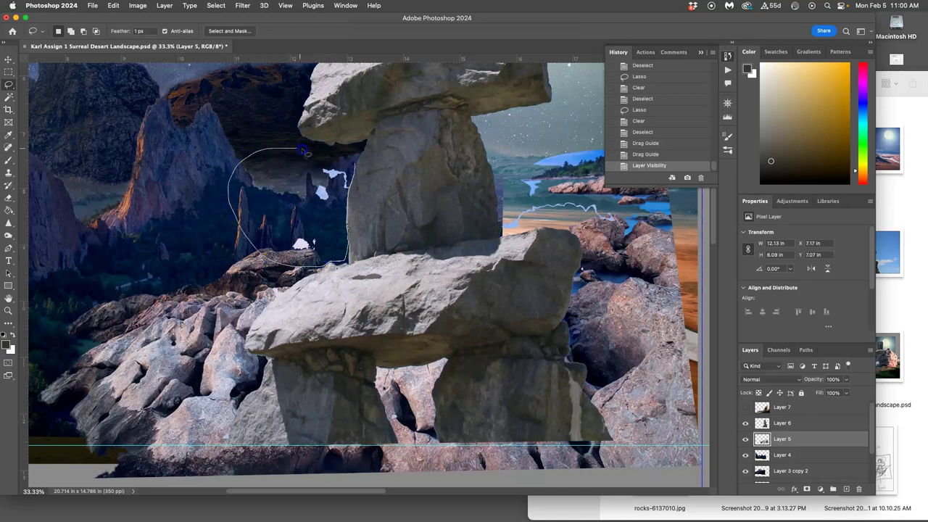
drag(305, 151, 326, 169)
Make Layer 6 the active layer, check its leftovers by toggling its visibility, and delete the outlined patches beside the upright stone
key(Delete)
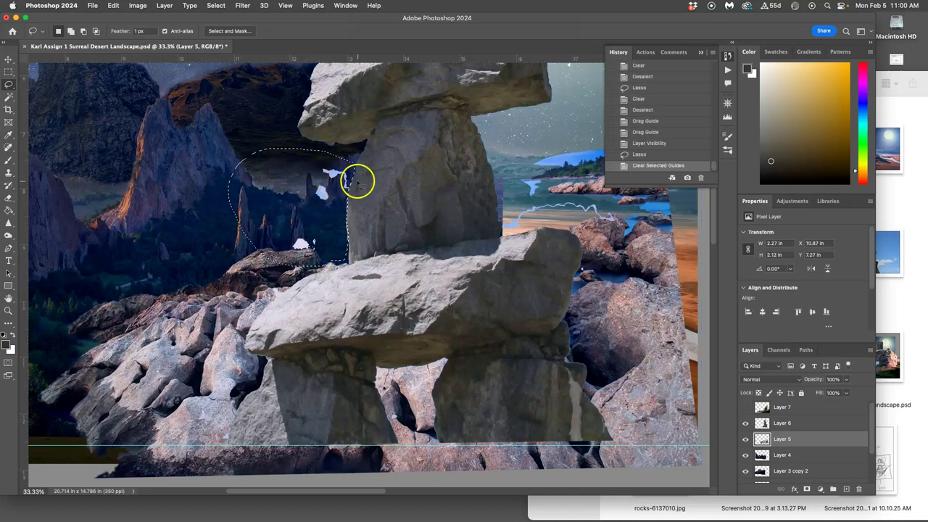
key(super+z)
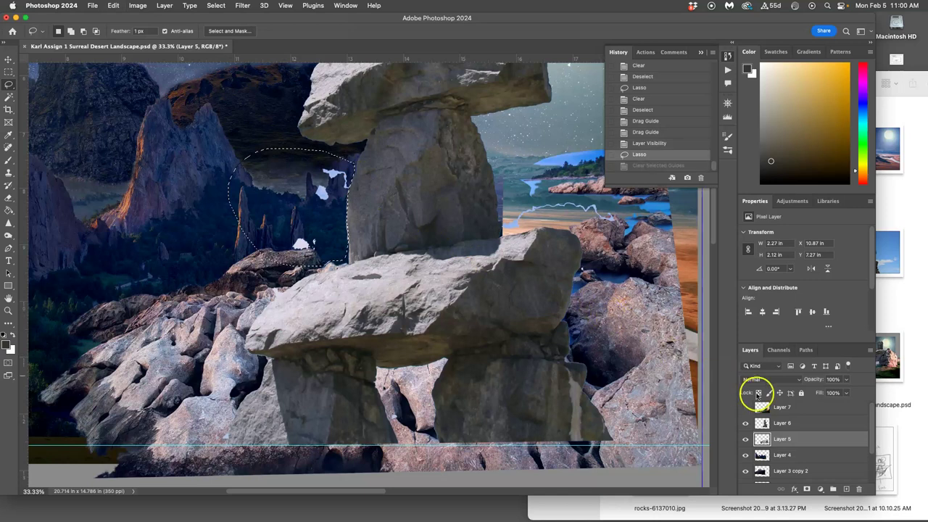
click(793, 426)
key(shift+super+z)
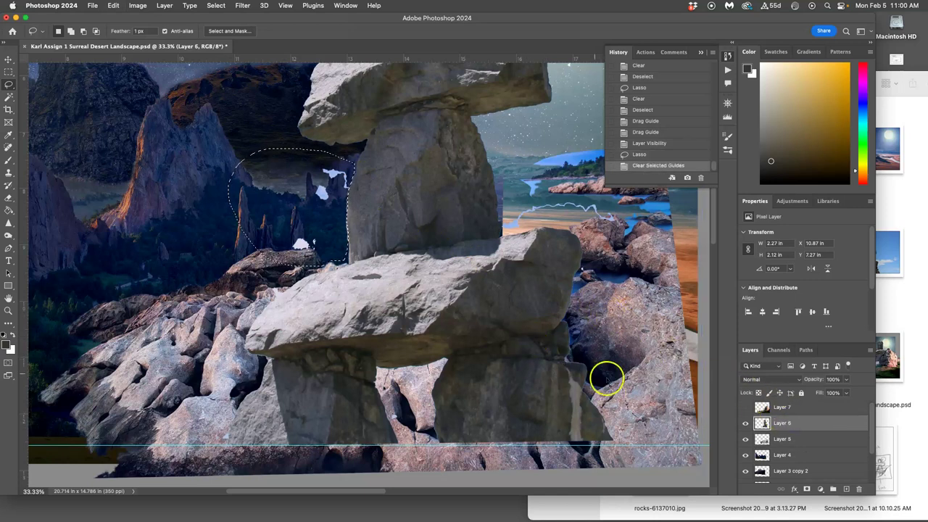
click(746, 423)
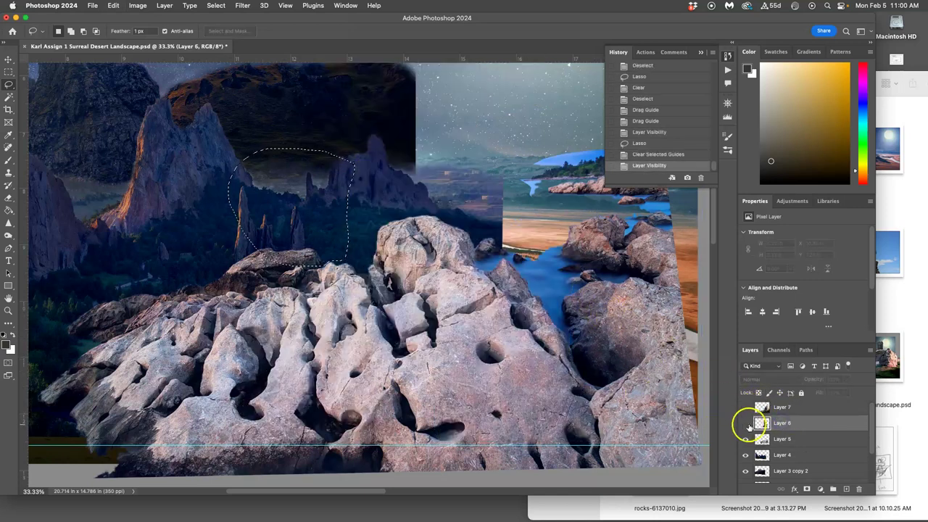
click(746, 423)
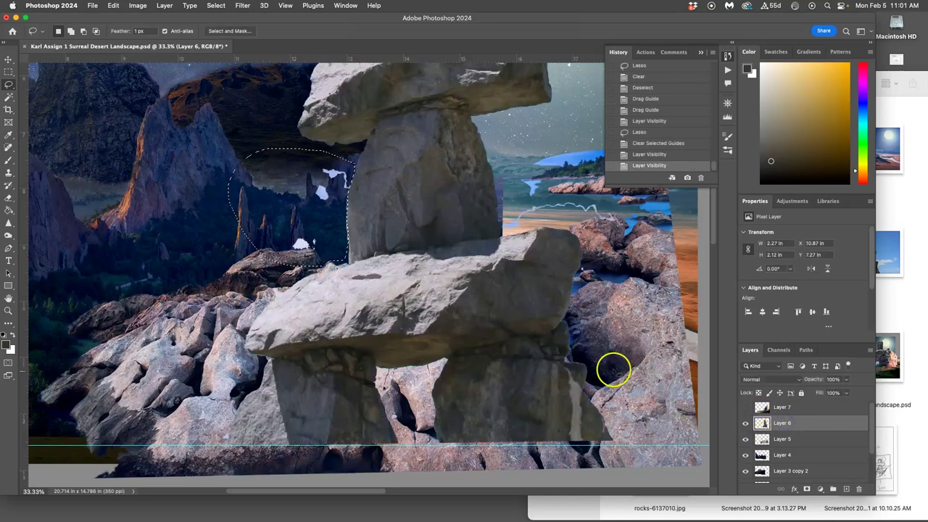
key(Delete)
key(super+d)
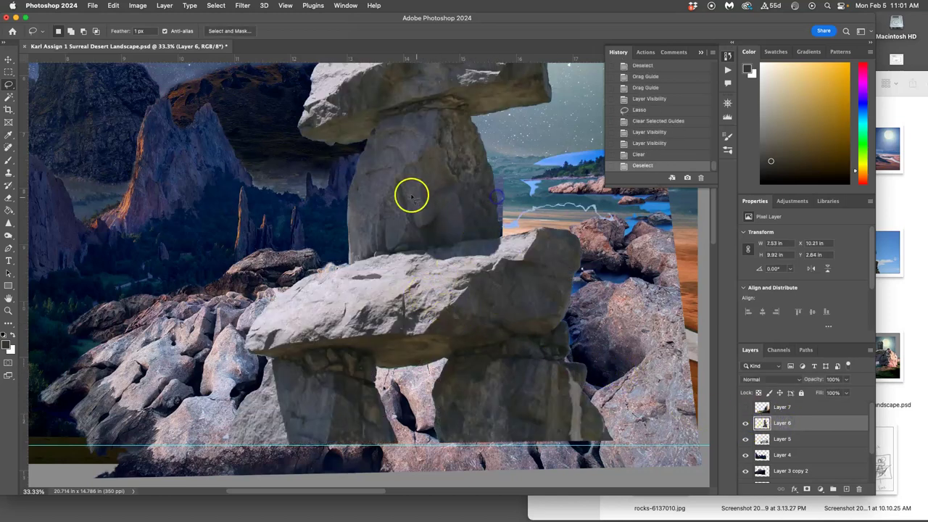
Lasso the leftover patches to the right of Layer 6's upright middle stone and delete them
mouse_move(395, 201)
mouse_down()
mouse_move(443, 273)
mouse_move(433, 334)
mouse_move(347, 297)
mouse_move(303, 178)
mouse_up()
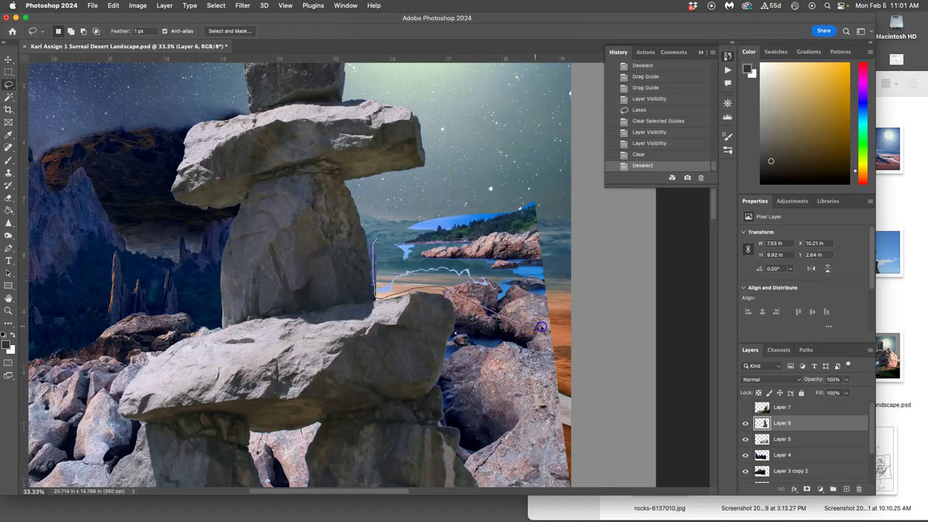
mouse_move(542, 327)
mouse_down()
mouse_move(598, 281)
mouse_move(591, 175)
mouse_up()
drag(435, 191, 433, 191)
key(Delete)
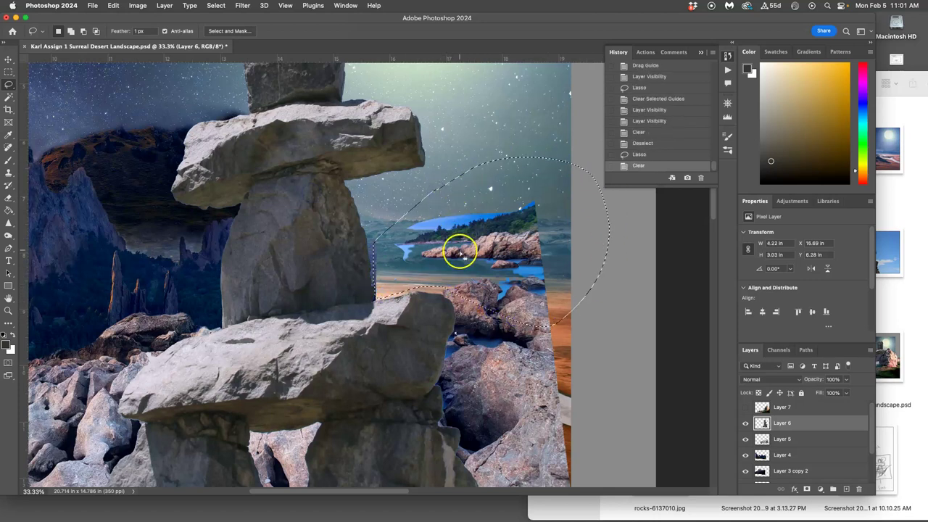
drag(460, 252, 459, 254)
Show Layer 7 with the red rock butte and clear the active selection
drag(490, 336, 510, 267)
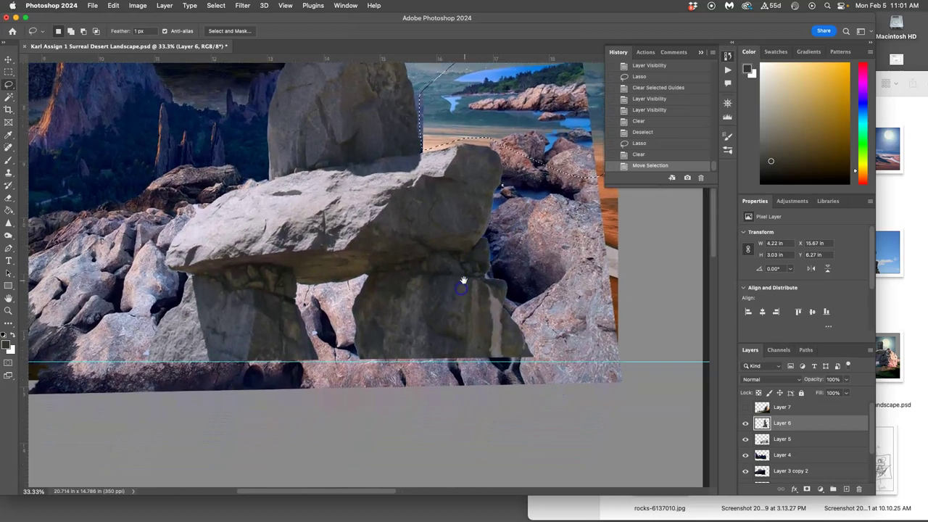
key(super+minus)
key(super+minus)
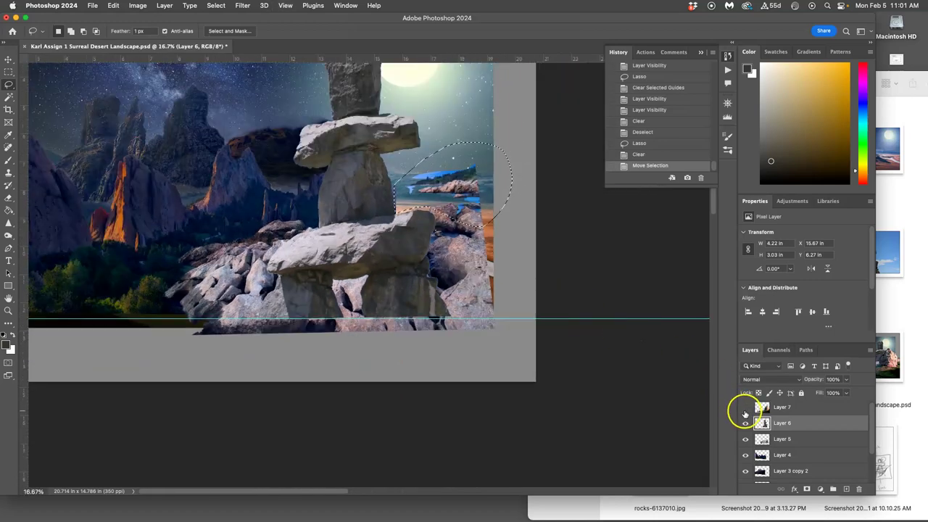
click(746, 406)
key(super+plus)
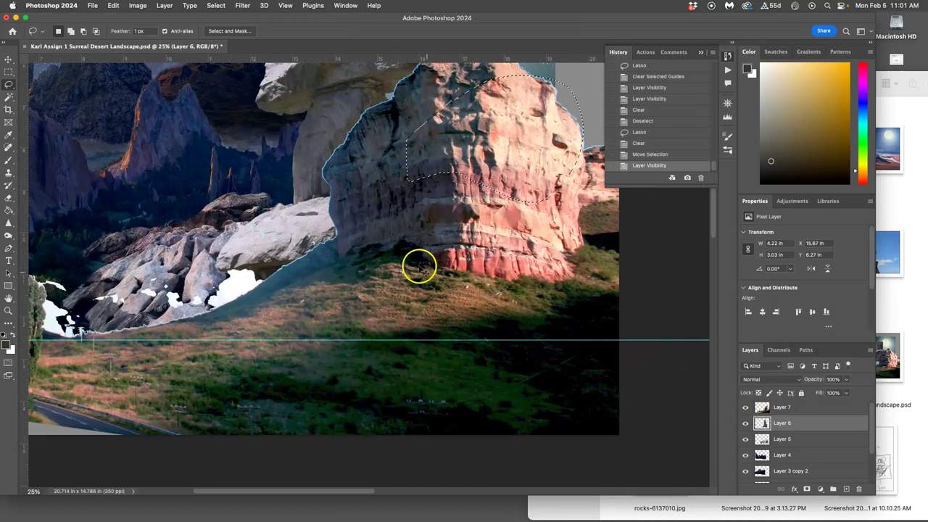
key(super+plus)
drag(315, 242, 318, 348)
drag(368, 273, 357, 277)
click(364, 263)
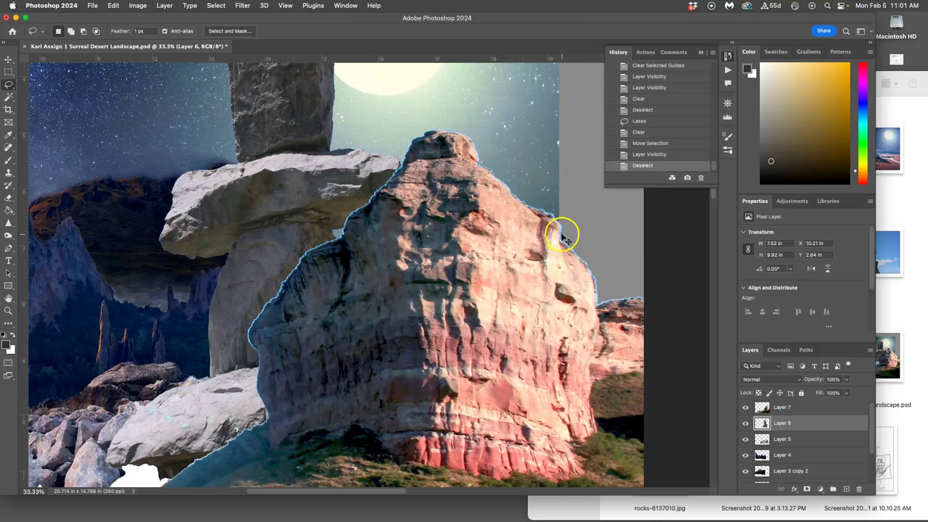
Lasso the blue fringe from the butte's peak down its upper-left edge, delete it on Layer 7 and deselect
key(super+plus)
key(super+plus)
drag(381, 183, 299, 308)
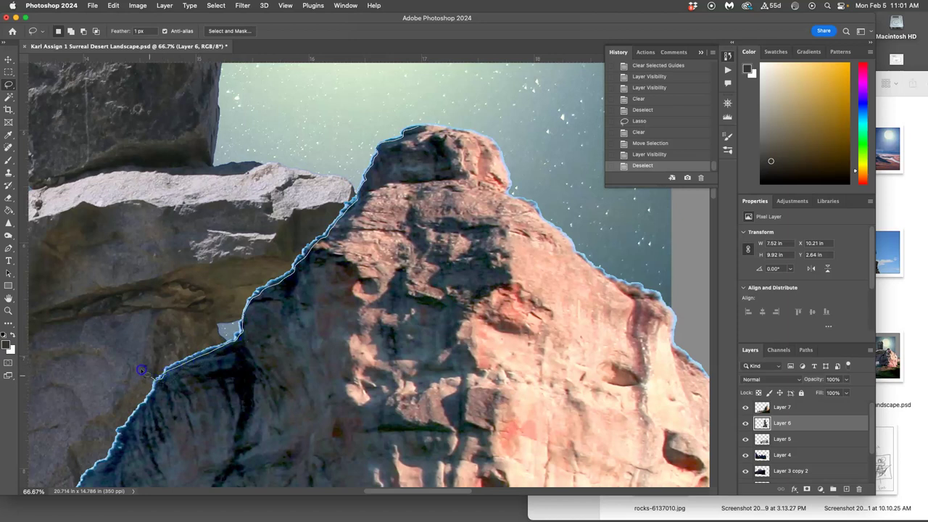
mouse_move(142, 371)
mouse_down()
mouse_move(117, 255)
mouse_move(160, 142)
mouse_move(287, 97)
mouse_move(418, 87)
mouse_up()
key(Delete)
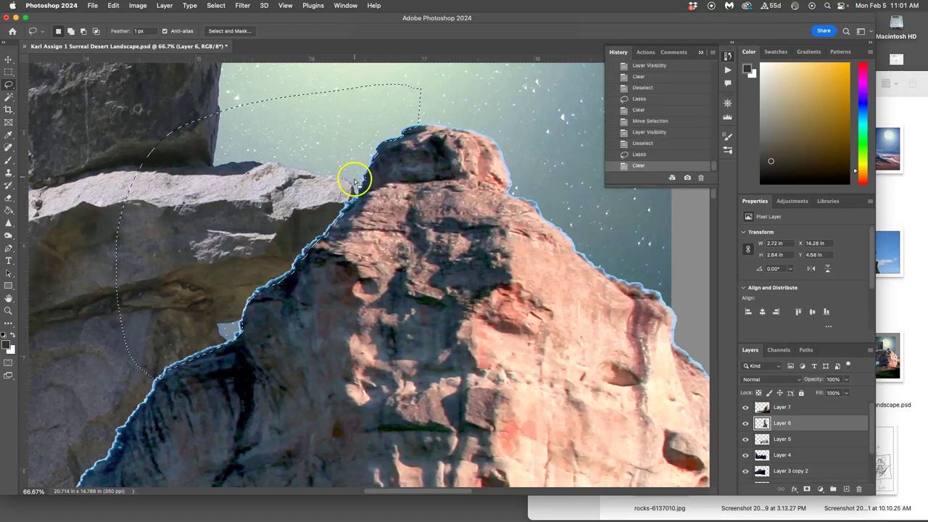
key(super+z)
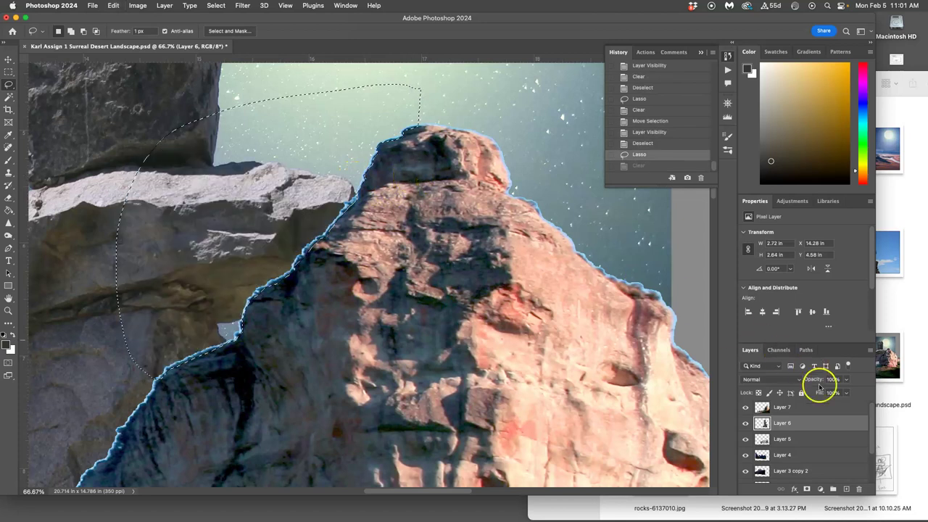
click(796, 408)
key(Delete)
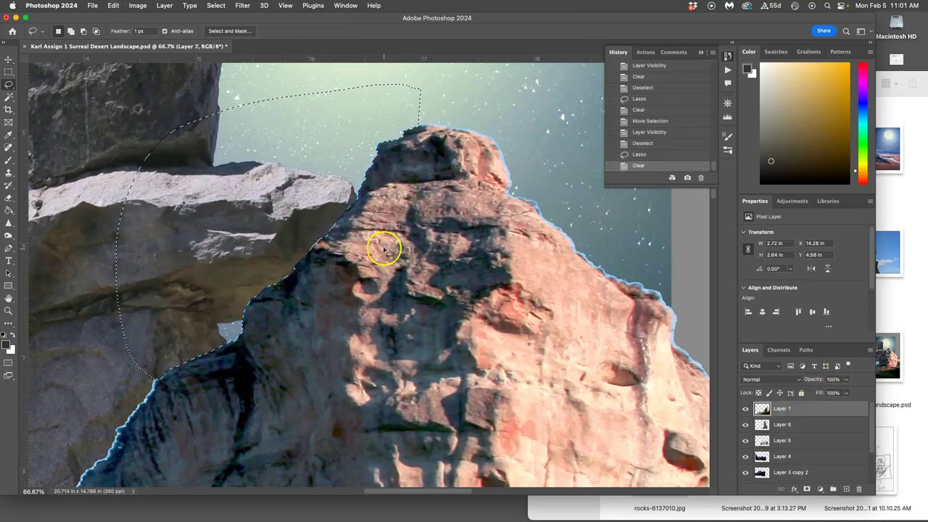
key(super+d)
Lasso and delete the small leftover on the butte's edge beside the gap under the balanced slab
drag(394, 263, 520, 173)
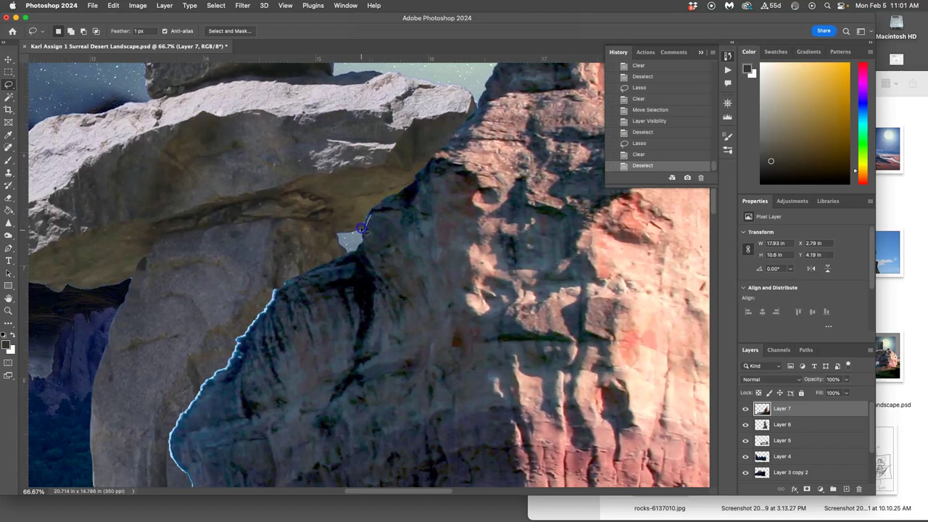
drag(368, 210, 370, 242)
key(Delete)
key(super+d)
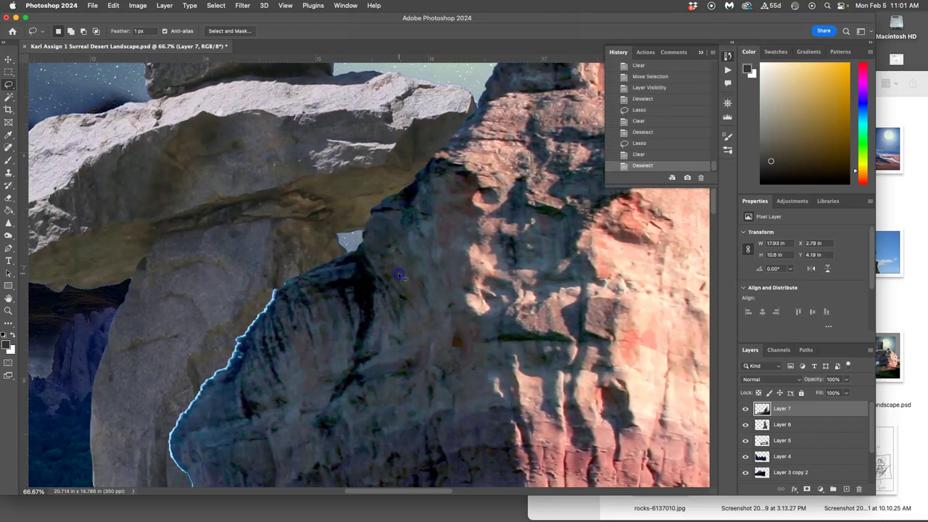
Lasso the bright blue fringe along the butte's left side in front of the upright stone, delete it and deselect
drag(394, 297, 512, 190)
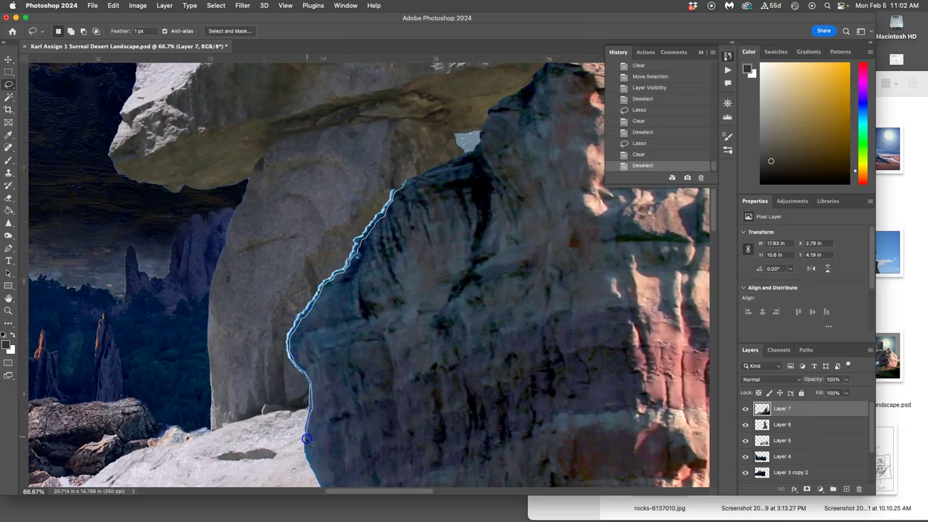
mouse_move(298, 450)
mouse_down()
mouse_move(255, 199)
mouse_move(402, 177)
mouse_up()
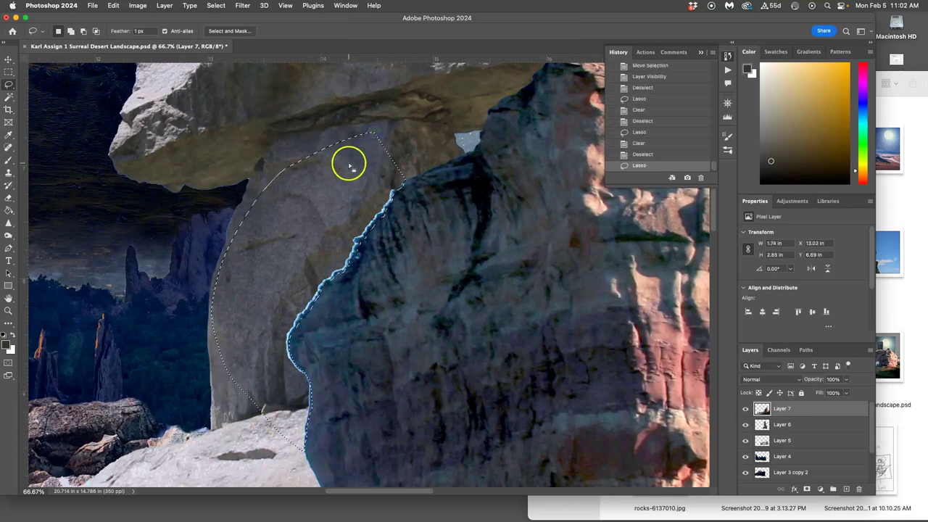
key(Delete)
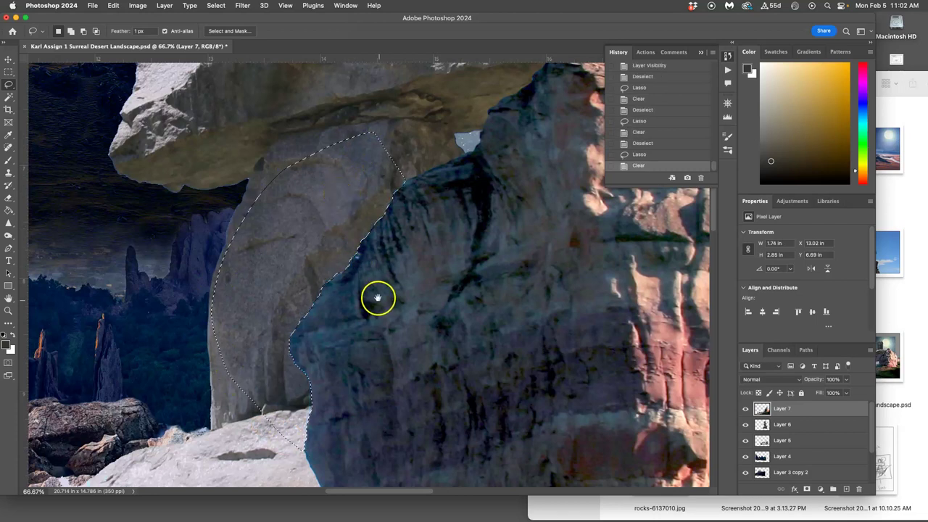
drag(377, 297, 412, 210)
scroll(412, 210, down, 5)
key(cmd+d)
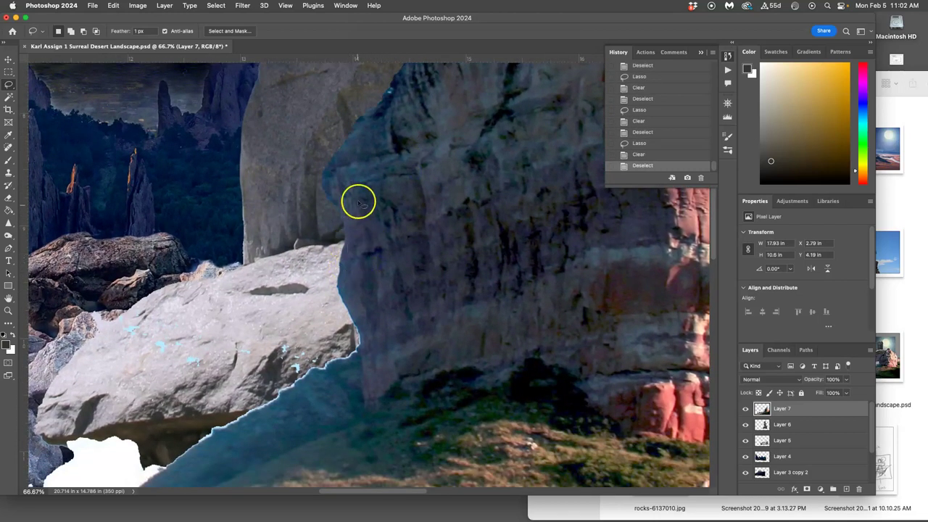
Lasso and delete the thin leftover below the bulge on the butte's left edge, then clear the selection
drag(325, 170, 324, 171)
drag(327, 201, 328, 203)
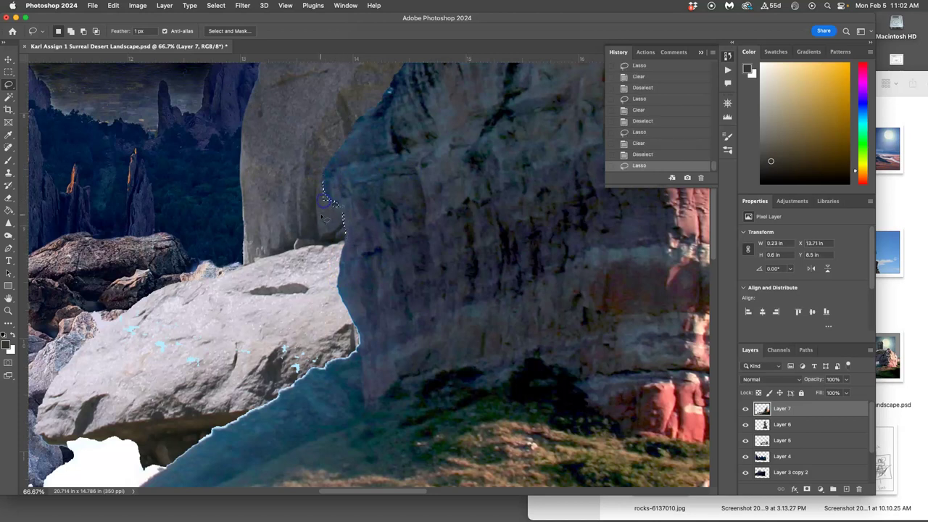
key(Delete)
key(super+d)
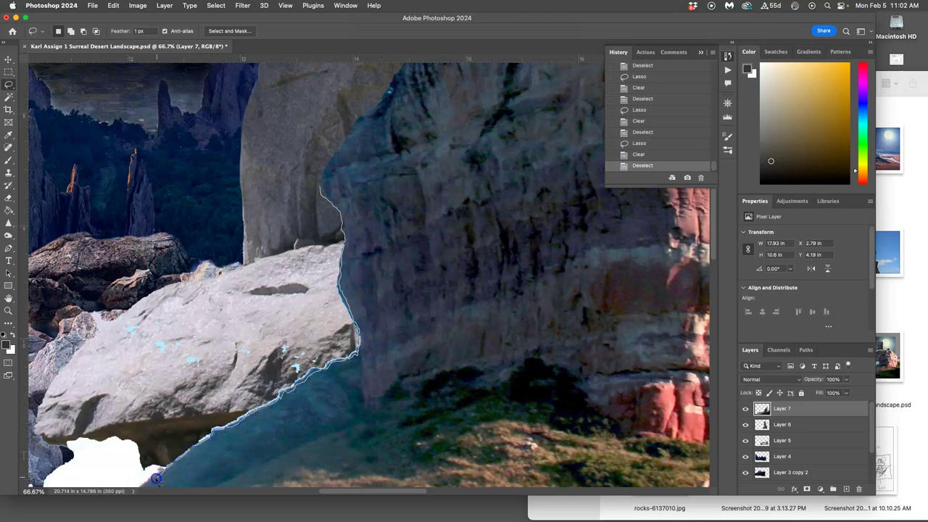
Lasso the fringe and specks over the flat boulder along the butte's base and upper slope, delete them and deselect
mouse_move(133, 491)
mouse_down()
mouse_move(176, 300)
mouse_move(227, 205)
mouse_up()
key(Delete)
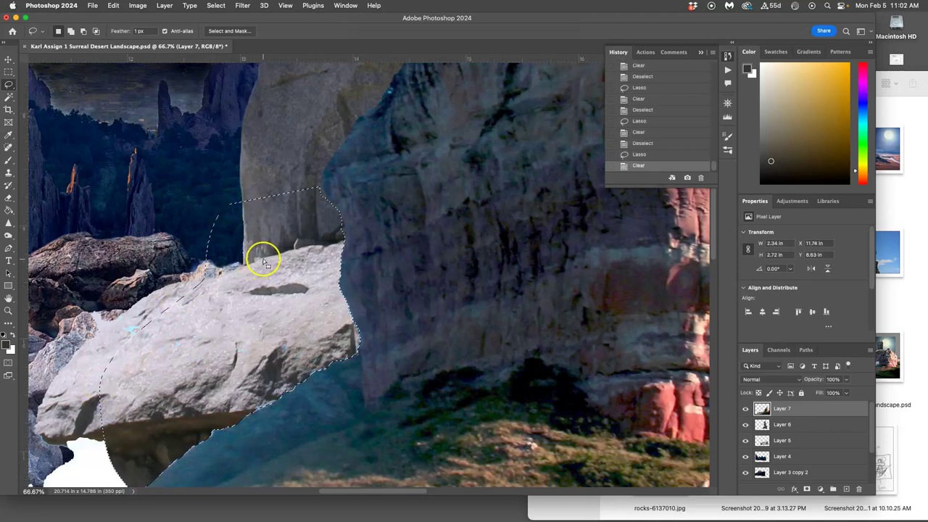
drag(287, 259, 287, 263)
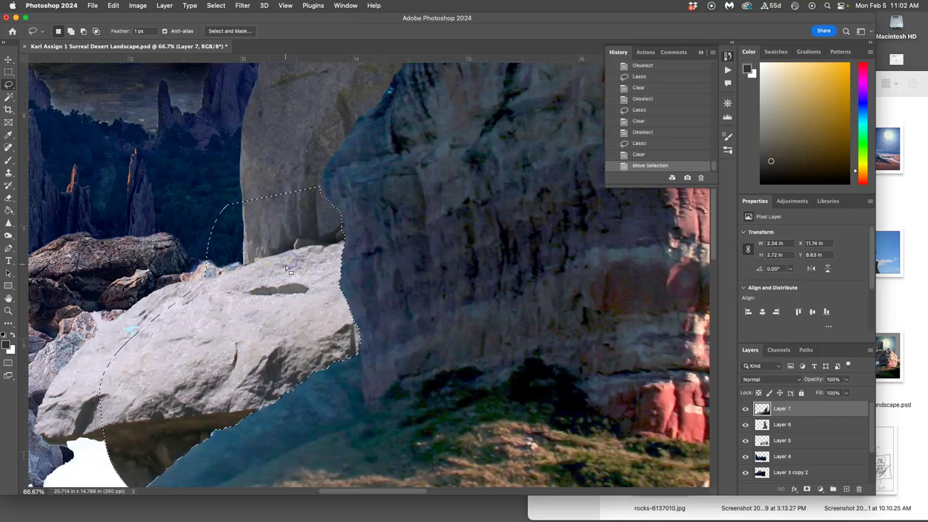
key(Delete)
drag(311, 316, 451, 197)
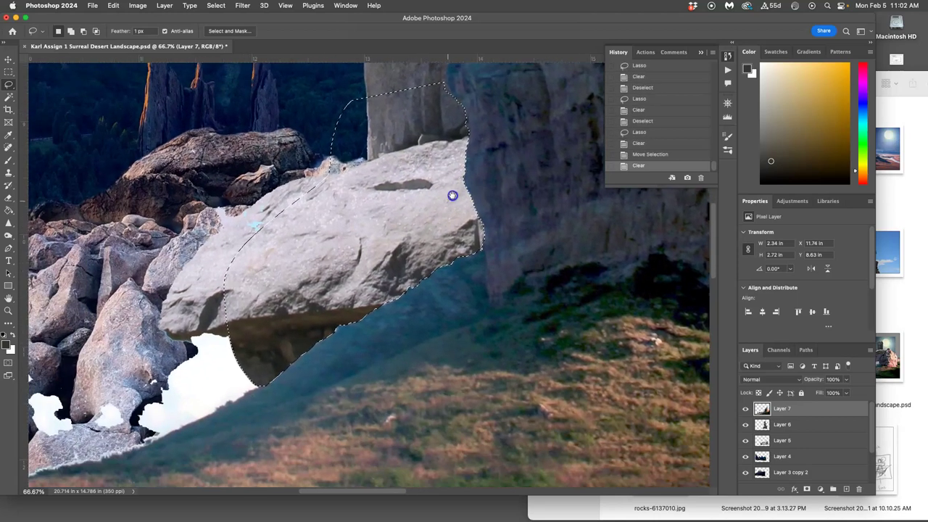
click(365, 271)
Lasso the remaining pale and cyan specks around the flat boulder's upper-left edge, delete them and deselect
drag(328, 266, 307, 291)
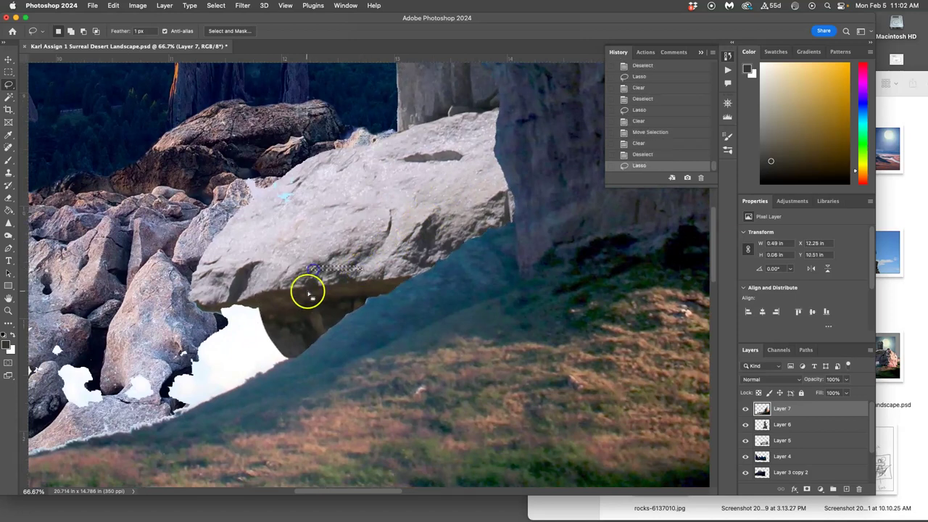
click(360, 230)
mouse_move(331, 223)
mouse_down()
mouse_move(247, 265)
mouse_move(174, 136)
mouse_move(396, 80)
mouse_up()
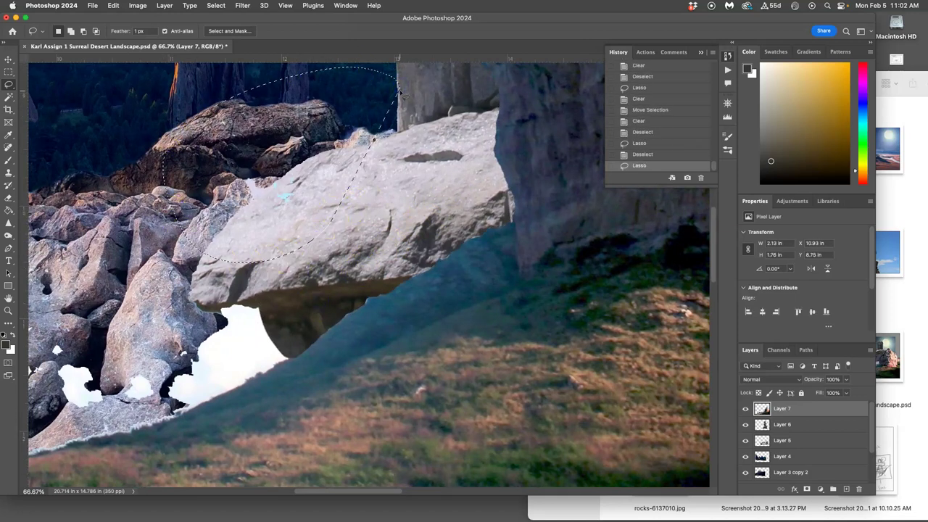
key(Delete)
click(363, 176)
Lasso the white leftover patches over the rocks along the grassy hill's upper edge, delete them and deselect
scroll(454, 182, down, 5)
scroll(454, 182, left, 5)
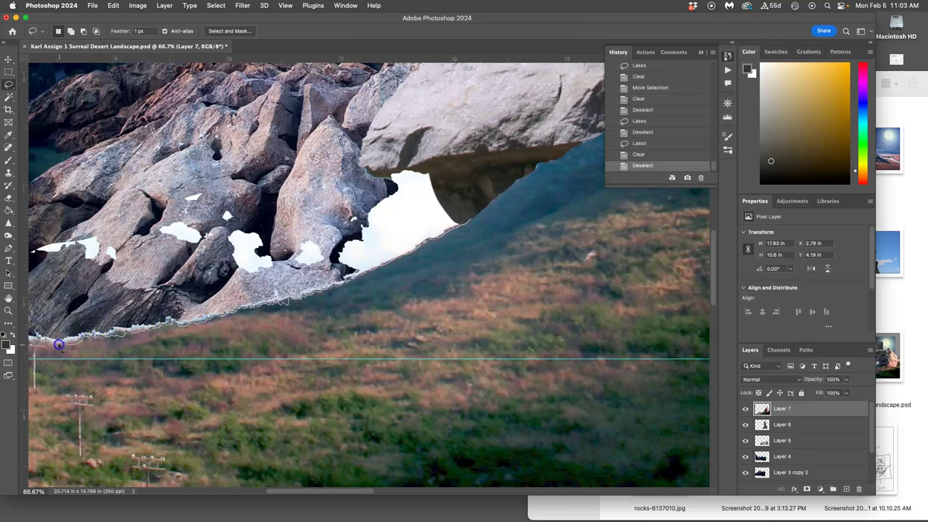
mouse_move(2, 275)
mouse_down()
mouse_move(153, 93)
mouse_move(416, 119)
mouse_up()
key(Delete)
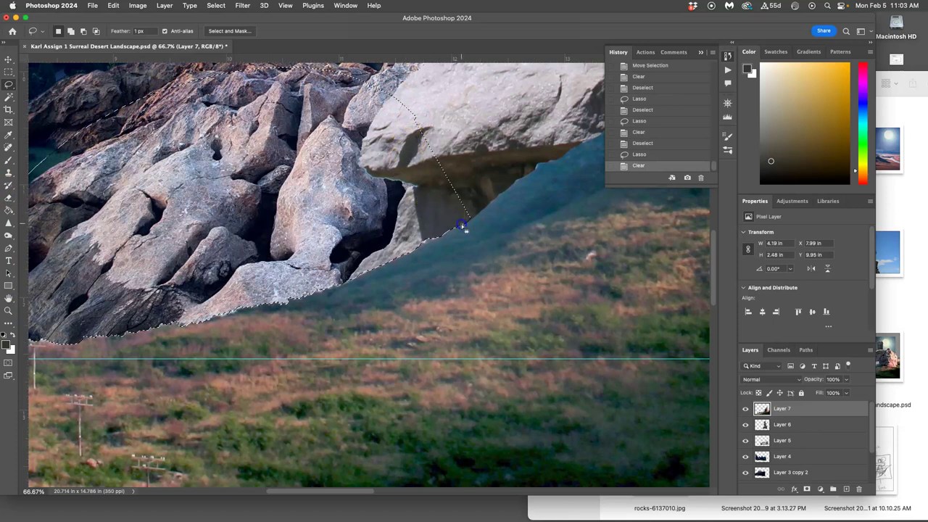
click(463, 226)
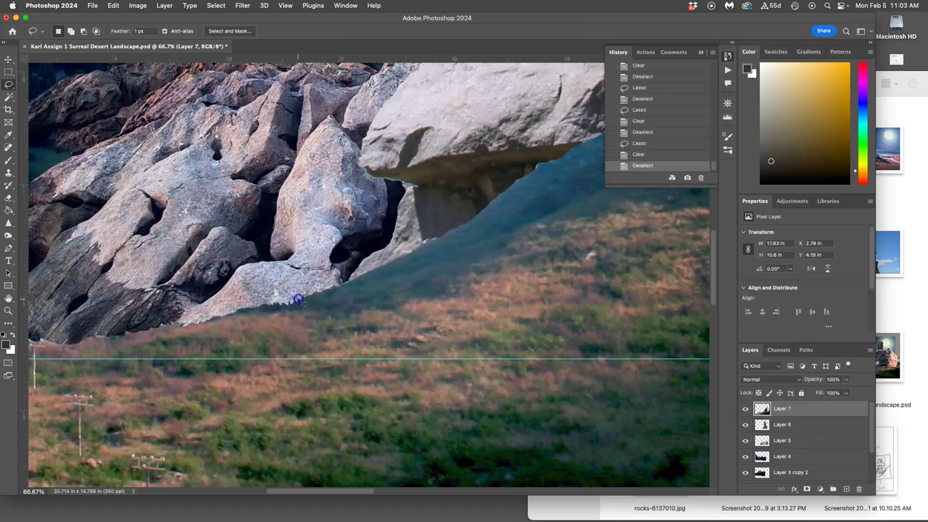
Lasso and delete the small rough bit where the pale rock meets the hill's edge
drag(298, 288, 310, 275)
key(Delete)
click(315, 270)
Cut a jagged, grass-like edge into the hill below the middle of the pale rock with a zigzag lasso deletion
scroll(322, 332, up, 2)
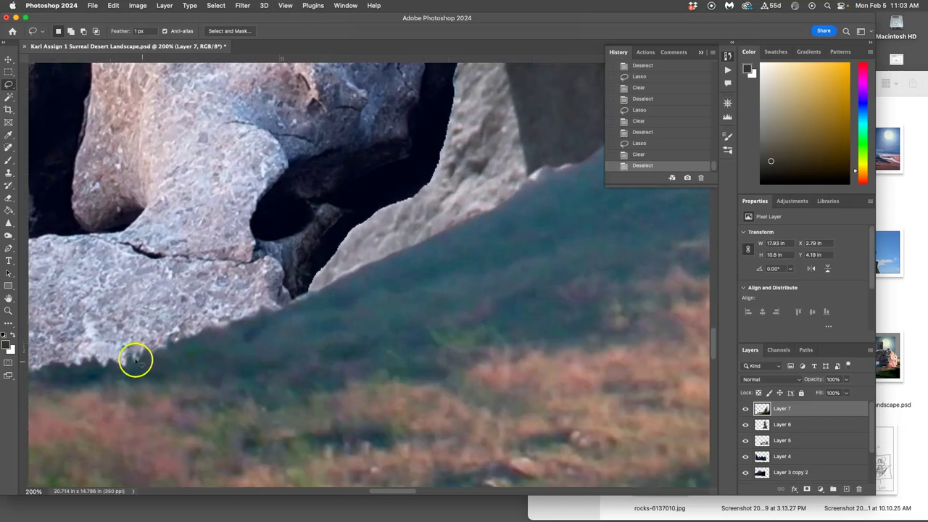
scroll(193, 348, left, 5)
scroll(193, 348, down, 2)
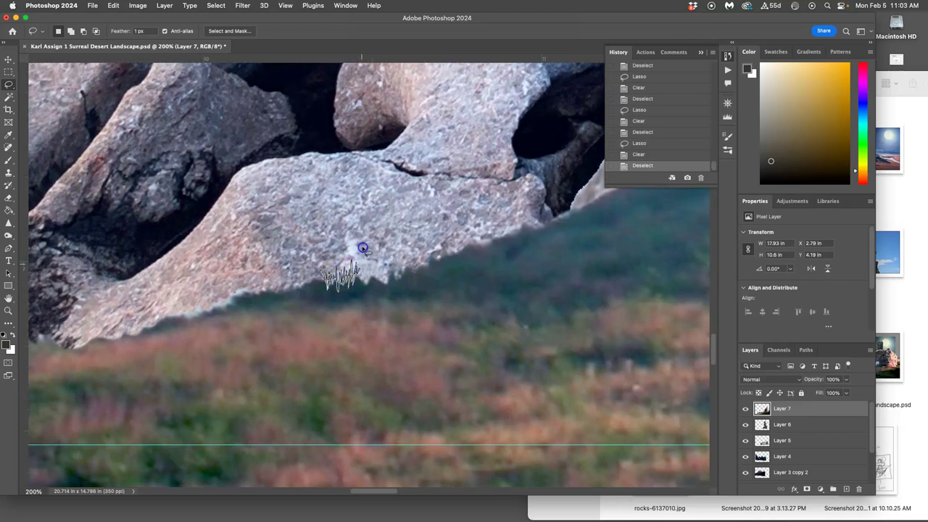
drag(363, 248, 338, 245)
key(Delete)
key(Delete)
click(381, 236)
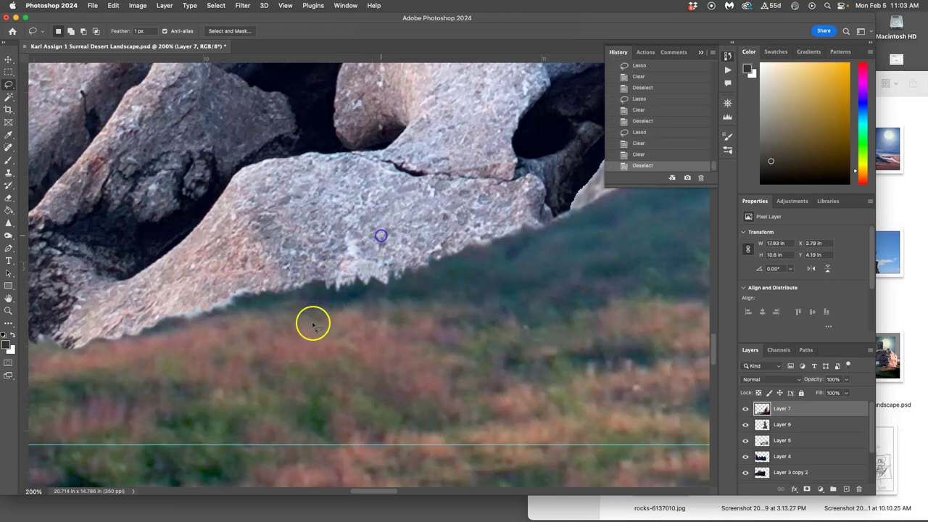
Extend the jagged grass edge leftward along the pale rock's base with another zigzag lasso deletion, then deselect
click(288, 283)
mouse_move(267, 274)
mouse_down()
mouse_move(291, 271)
mouse_move(296, 292)
mouse_move(300, 268)
mouse_up()
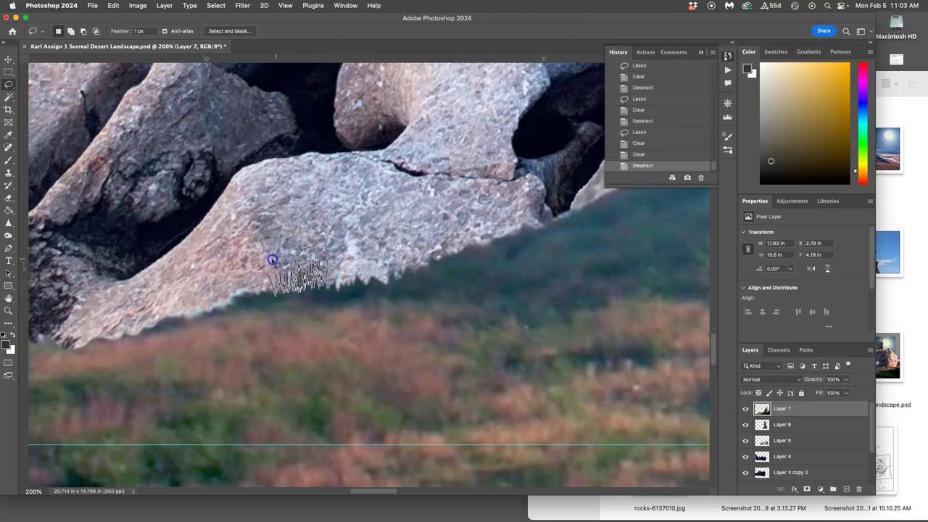
mouse_move(272, 259)
mouse_down()
mouse_move(282, 276)
mouse_move(290, 266)
mouse_move(230, 301)
mouse_move(251, 279)
mouse_move(279, 280)
mouse_move(225, 308)
mouse_move(228, 253)
mouse_up()
key(Delete)
click(352, 224)
key(Delete)
key(Delete)
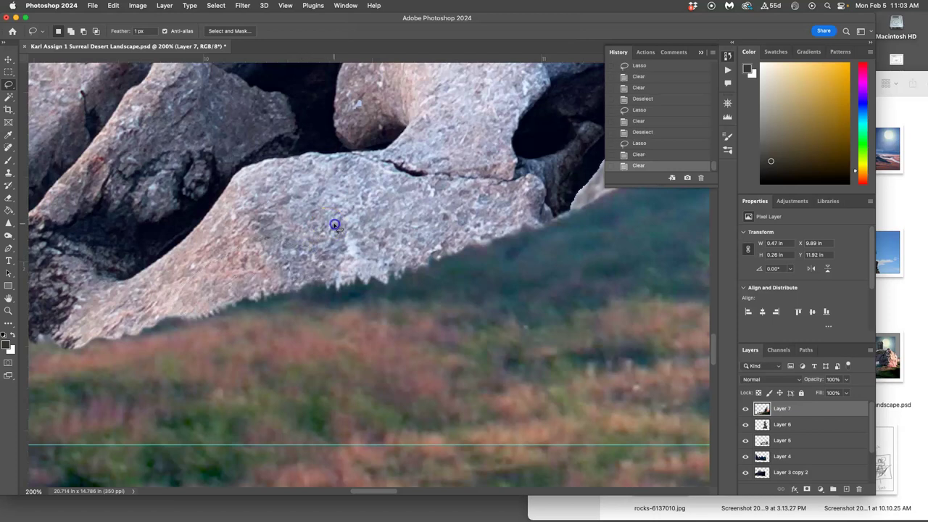
click(334, 225)
Continue the jagged grass edge from the pale rock's lower tip to the dark rock with a zigzag lasso deletion, then deselect
drag(269, 353, 542, 302)
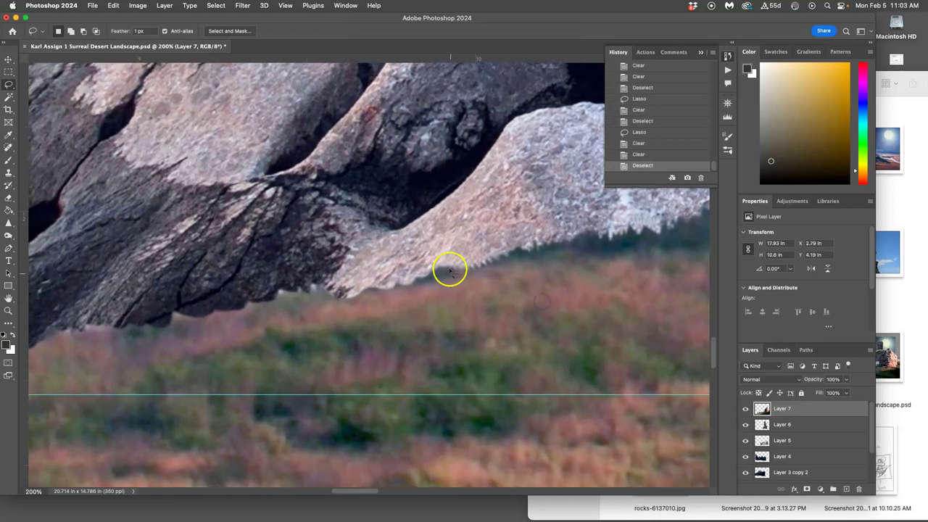
drag(430, 279, 402, 278)
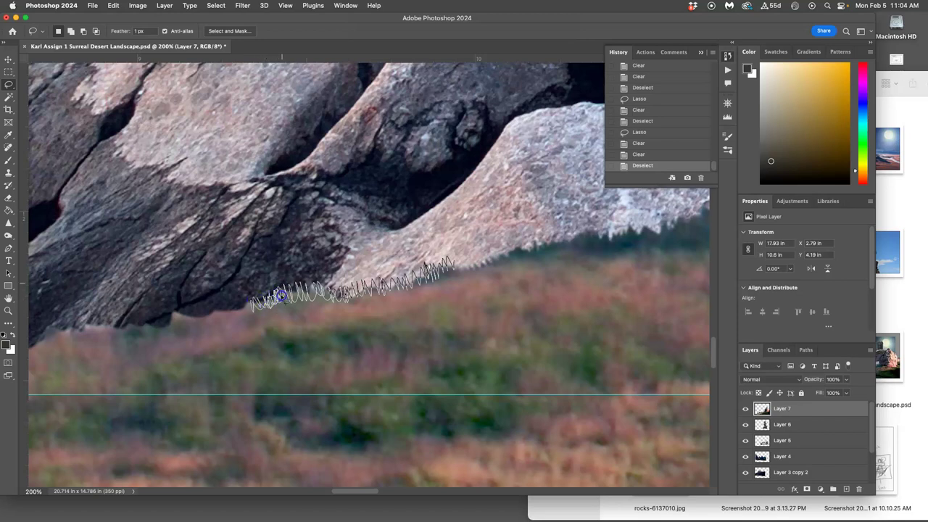
mouse_move(280, 296)
mouse_down()
mouse_move(300, 279)
mouse_move(338, 295)
mouse_move(350, 280)
mouse_move(351, 293)
mouse_move(378, 278)
mouse_up()
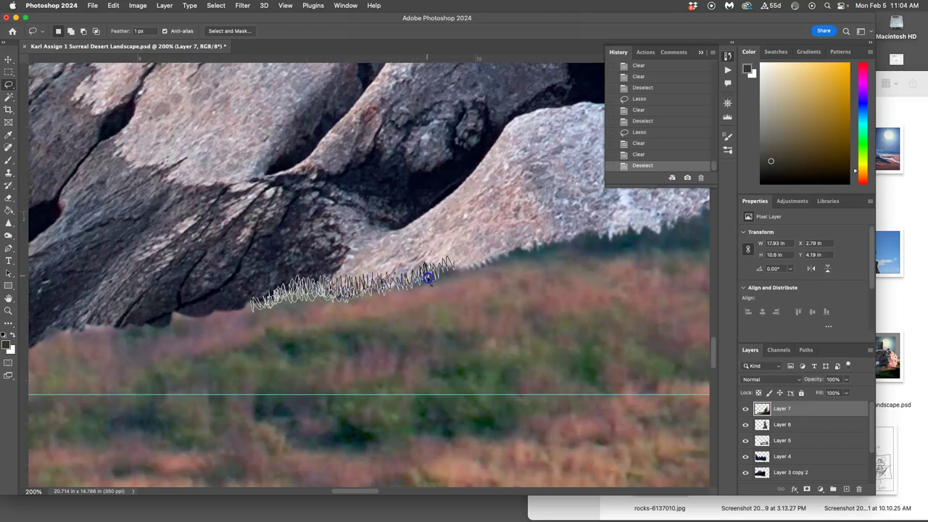
drag(456, 264, 455, 264)
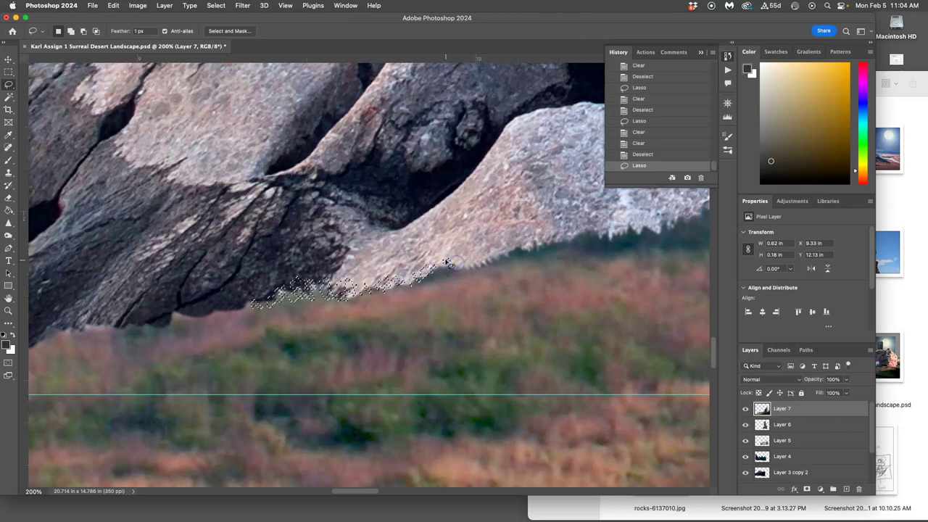
key(Delete)
key(Delete)
key(Delete)
key(Delete)
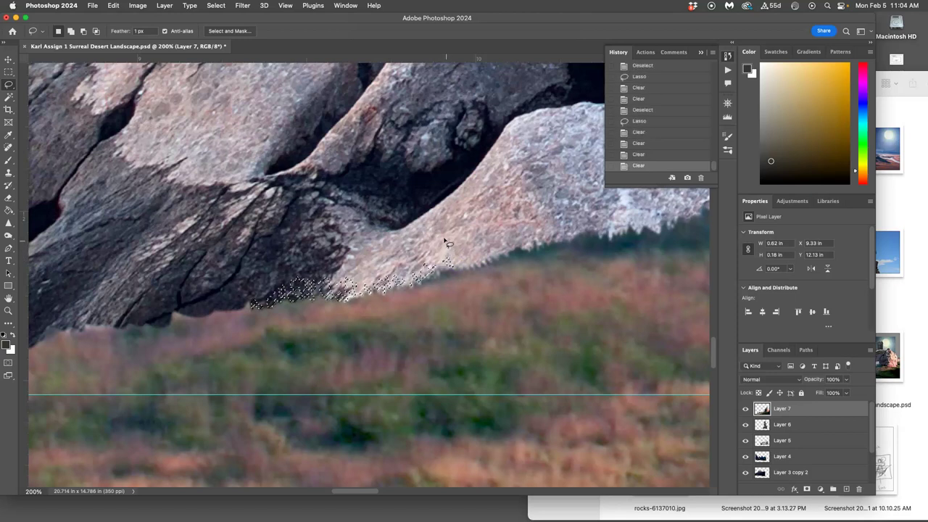
key(super+d)
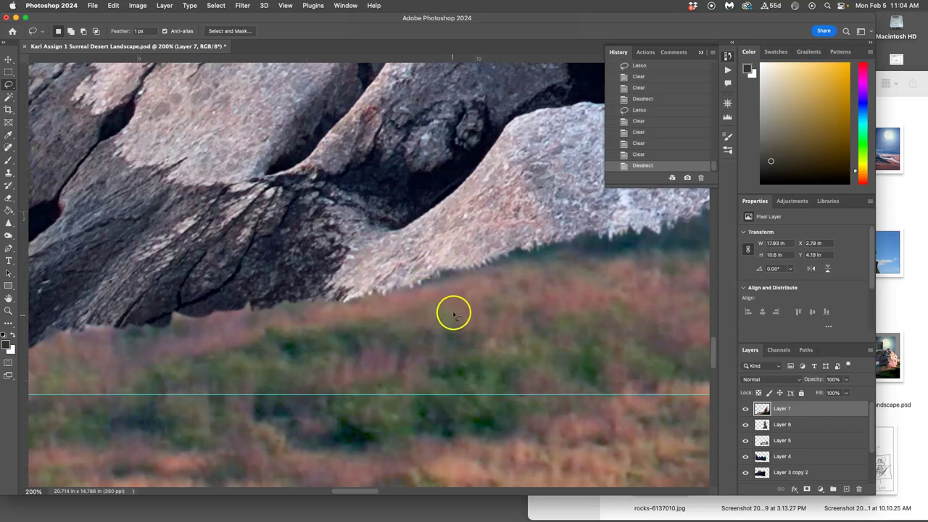
Lasso a jagged line along the hill below the dark rock and around the white leftovers behind the utility poles, delete the area and deselect
key(super+minus)
key(super+minus)
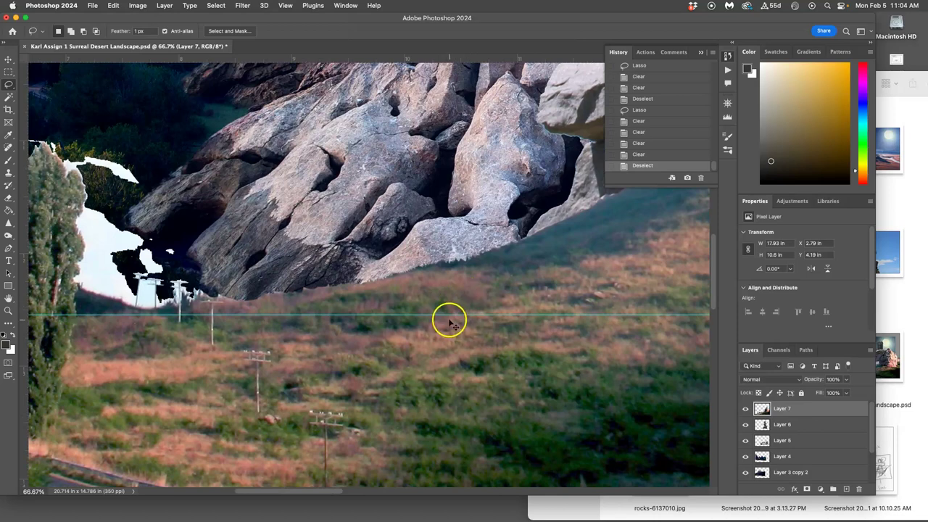
key(super+minus)
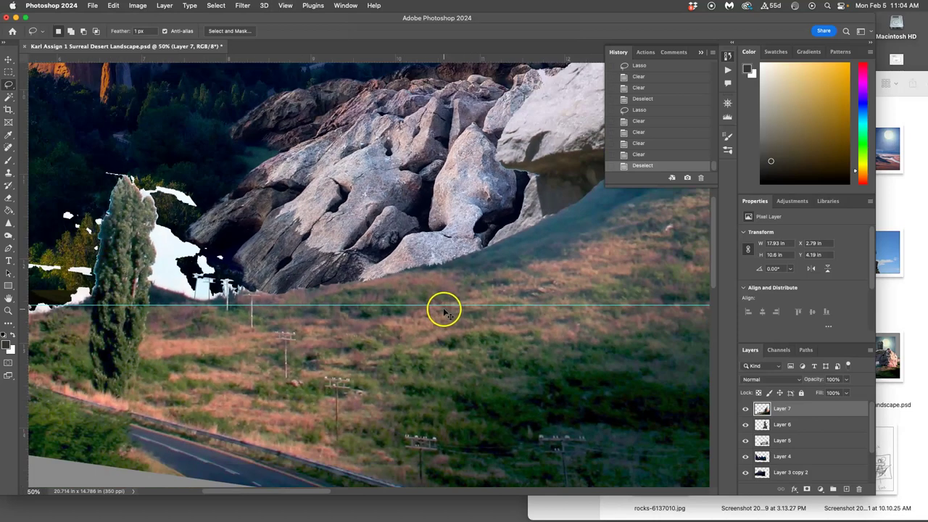
key(super+equal)
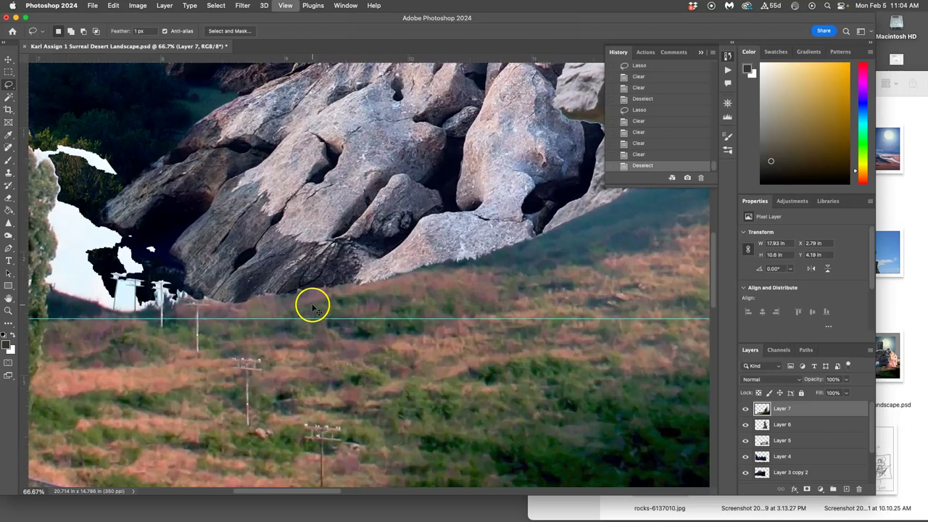
key(super+equal)
key(super+equal)
drag(271, 314, 500, 266)
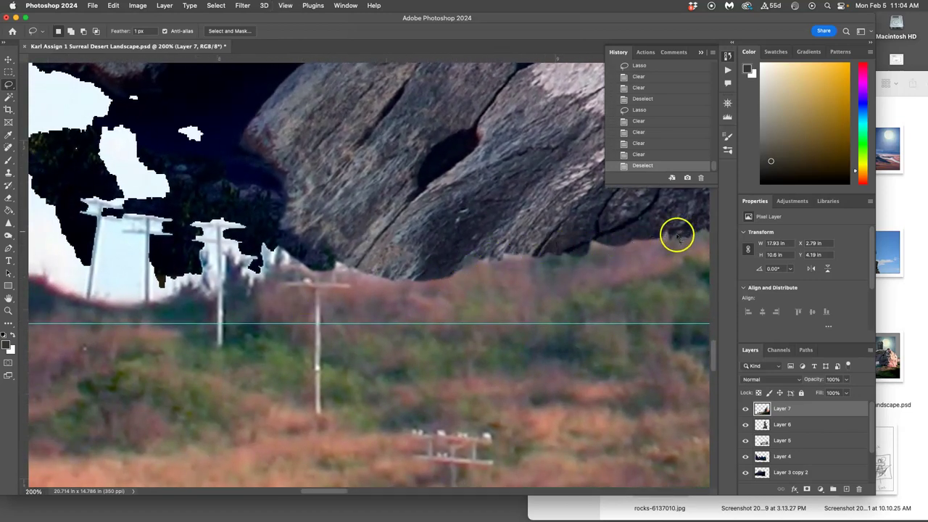
drag(677, 236, 667, 234)
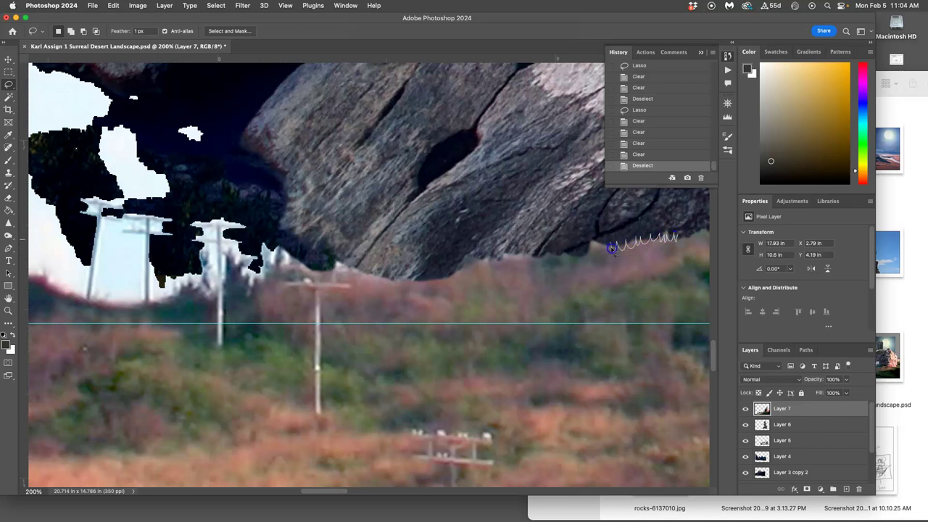
mouse_move(549, 247)
mouse_down()
mouse_move(531, 266)
mouse_move(500, 237)
mouse_move(488, 264)
mouse_move(474, 271)
mouse_move(457, 243)
mouse_move(452, 273)
mouse_move(387, 263)
mouse_move(366, 290)
mouse_up()
mouse_move(328, 264)
mouse_down()
mouse_move(303, 287)
mouse_move(276, 258)
mouse_move(259, 286)
mouse_up()
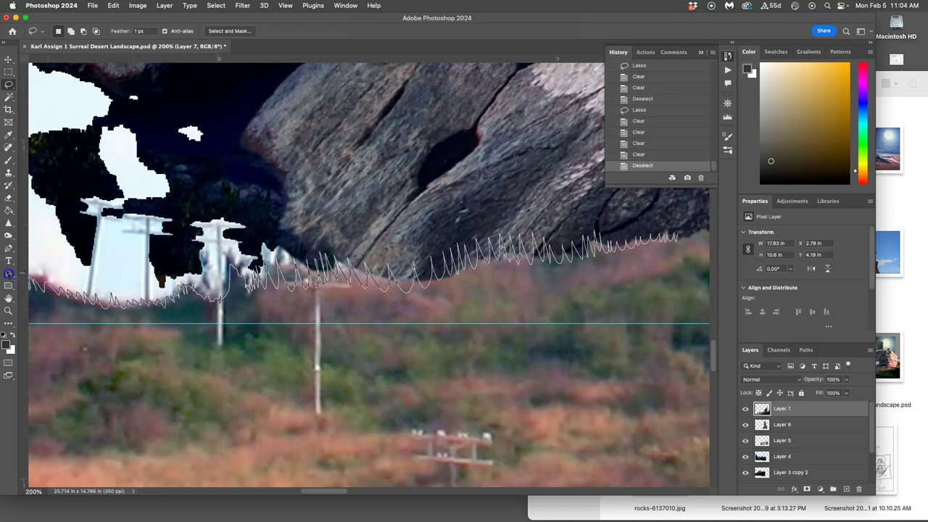
mouse_move(14, 198)
mouse_down()
mouse_move(7, 134)
mouse_move(81, 75)
mouse_move(169, 71)
mouse_move(385, 108)
mouse_move(528, 154)
mouse_up()
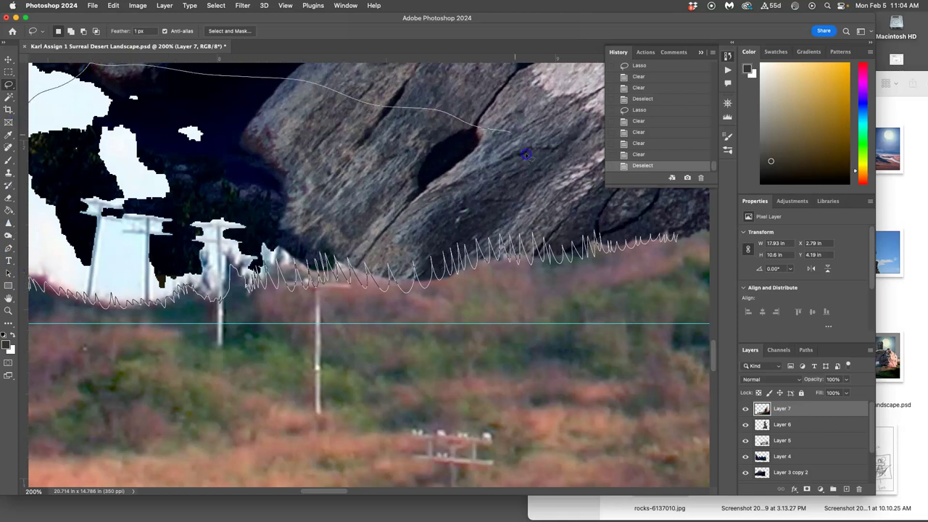
drag(641, 174, 678, 237)
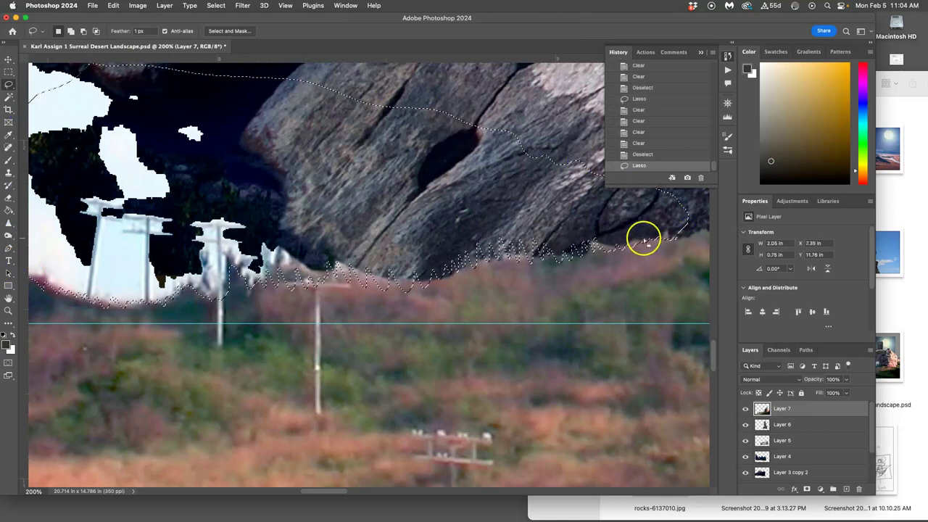
key(Delete)
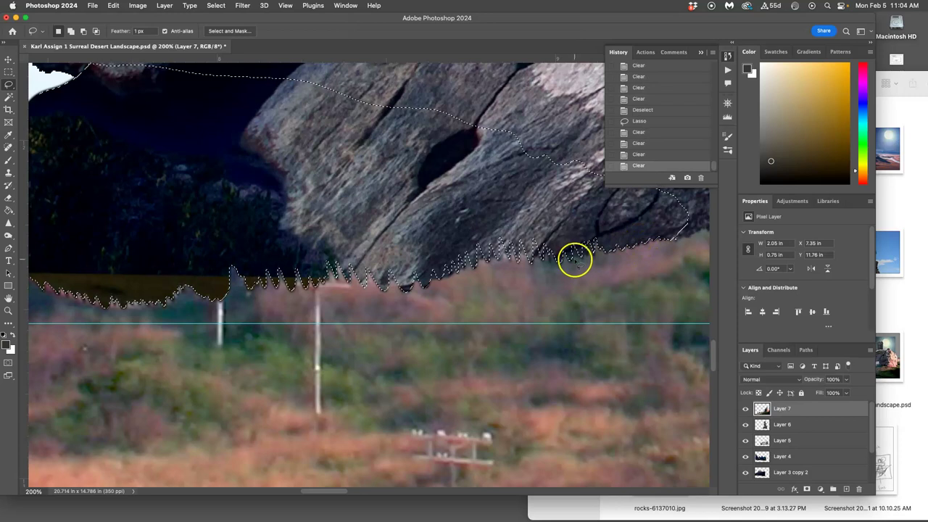
key(super+minus)
key(super+minus)
key(super+d)
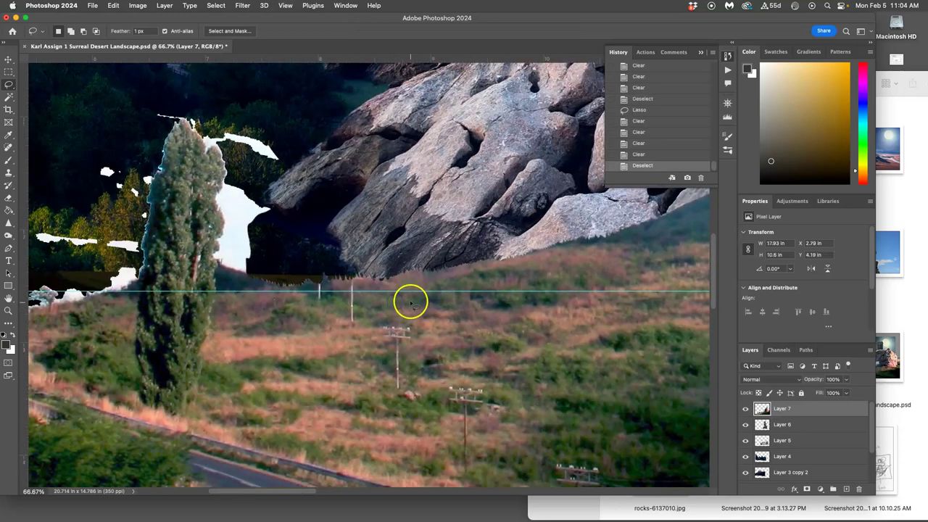
Lasso a jagged strip along the hill's edge between the dark rock and the tall tree, soften it with the Eraser at 18% opacity and deselect
drag(415, 265, 414, 313)
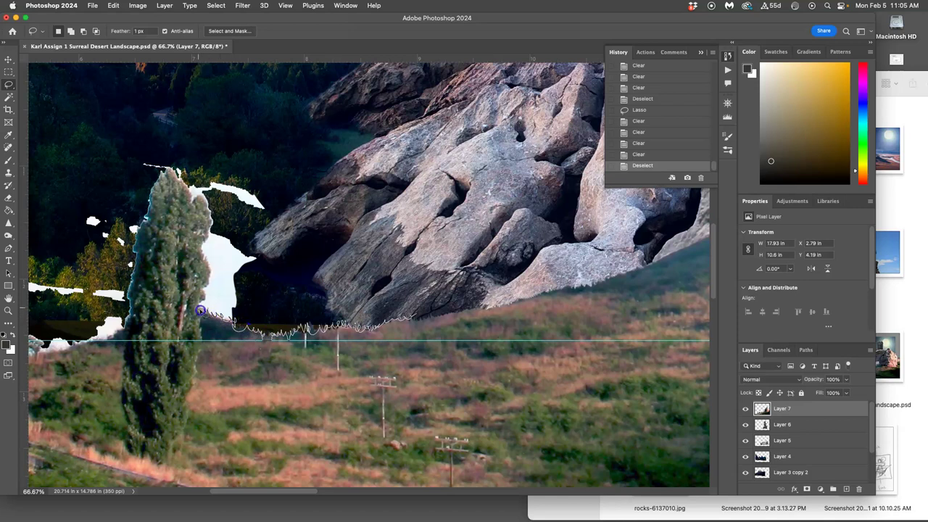
drag(233, 312, 410, 311)
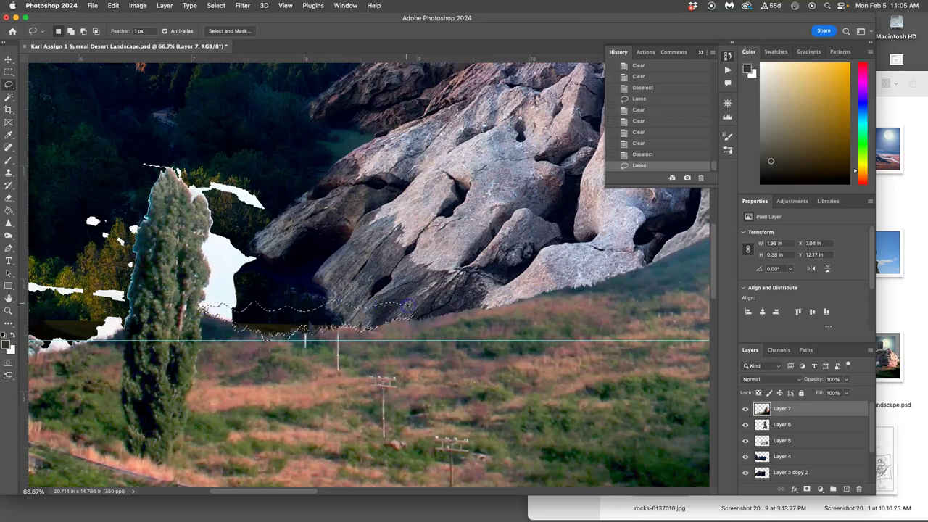
click(9, 198)
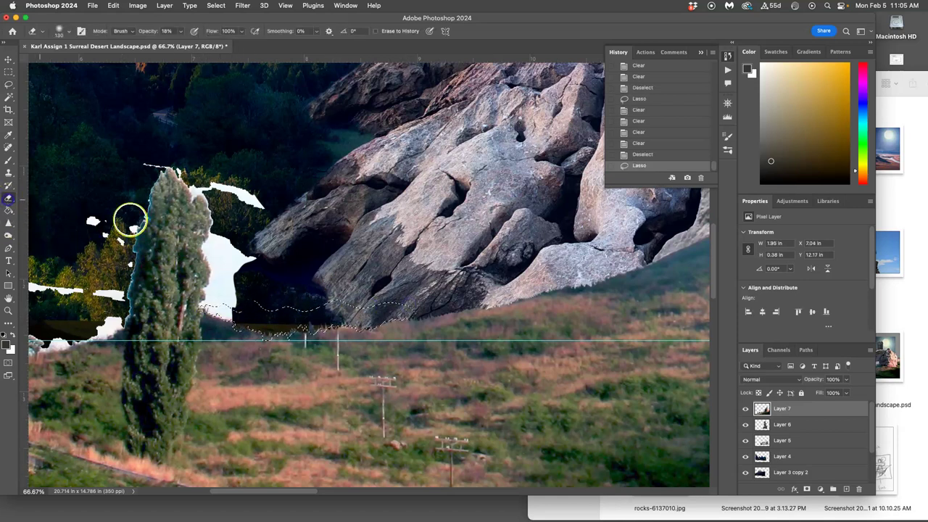
click(332, 323)
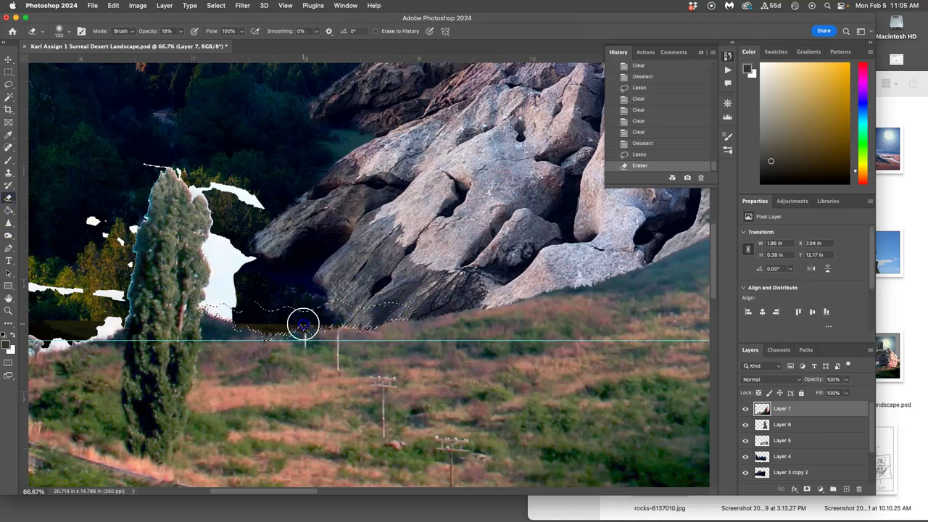
click(321, 319)
click(260, 326)
click(212, 306)
drag(212, 307, 222, 311)
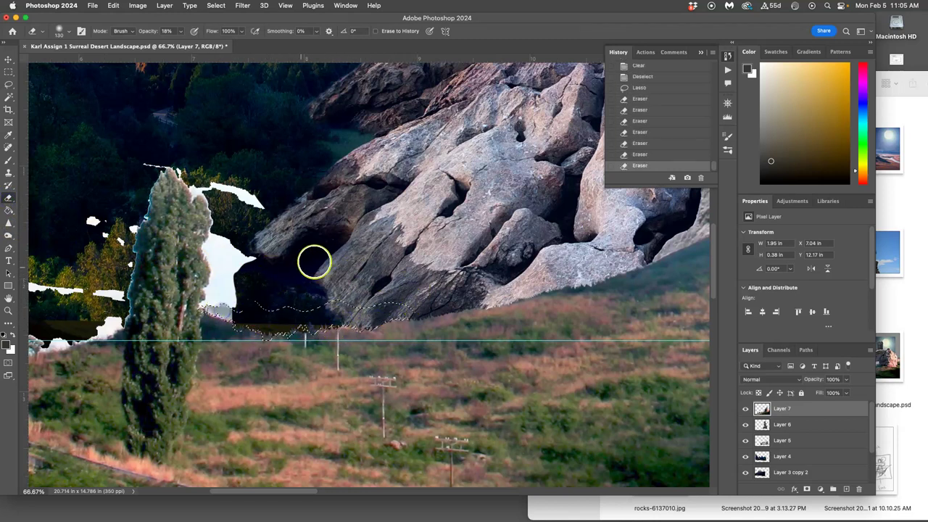
key(super+d)
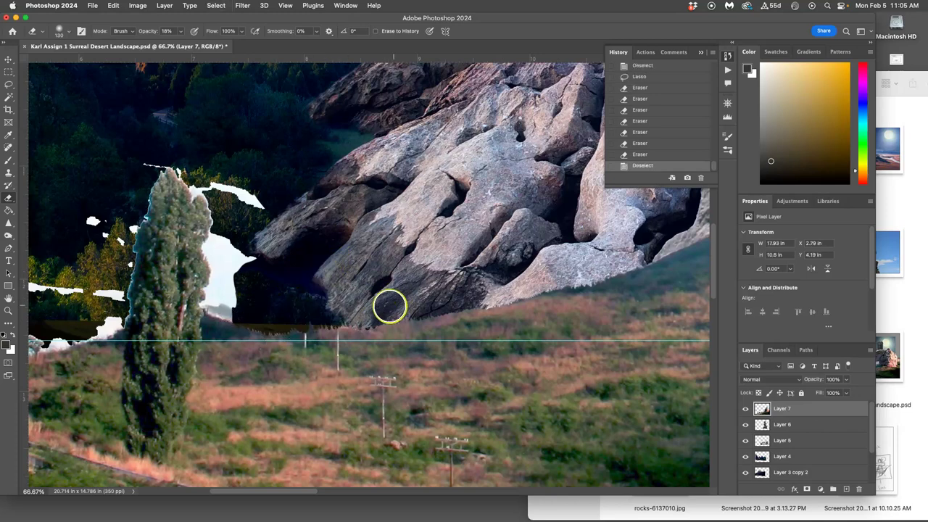
Try removing the tall tree's upper part and the surrounding white leftovers with a rough lasso deletion, then deselect
key(super+minus)
key(super+minus)
key(super+minus)
key(super+minus)
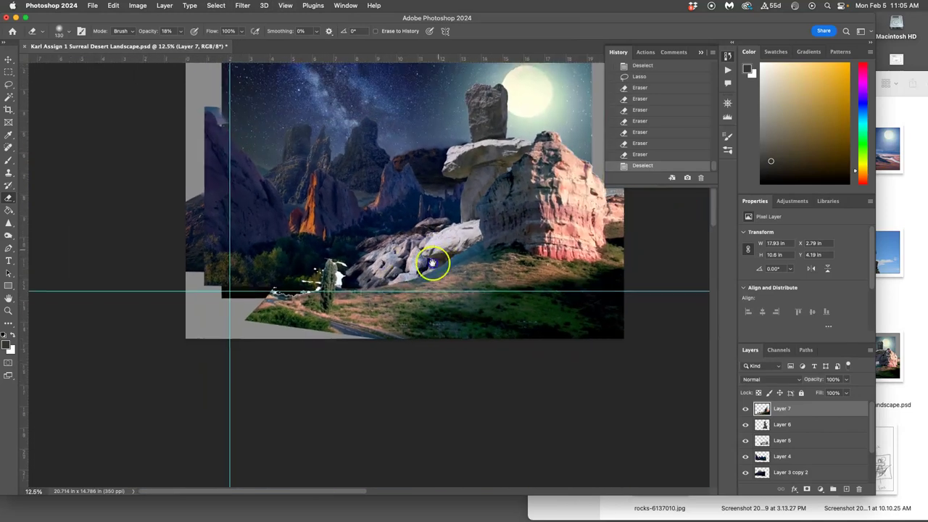
key(super+minus)
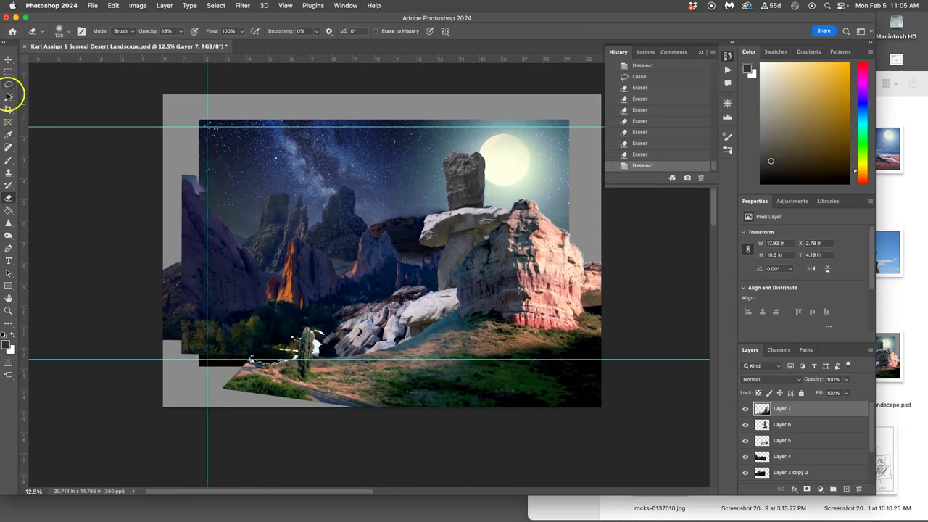
click(8, 85)
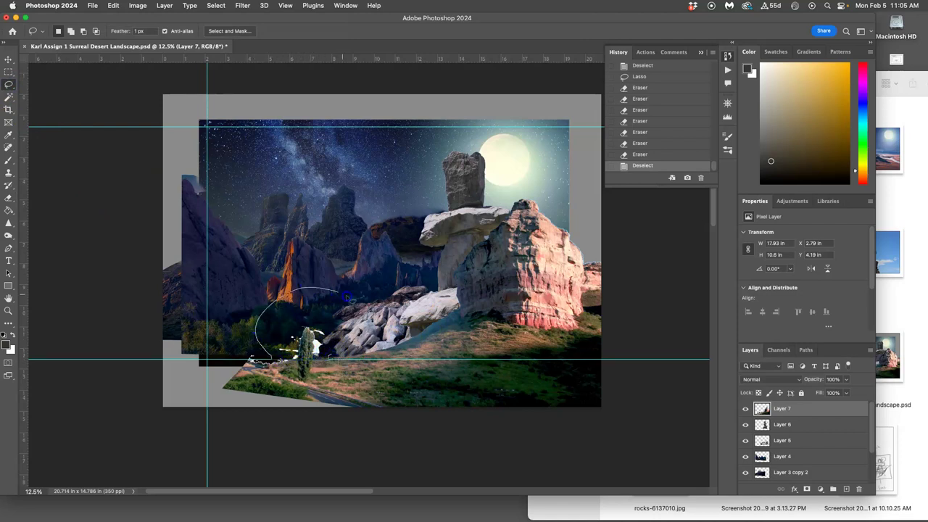
drag(346, 298, 353, 309)
key(Delete)
key(cmd+d)
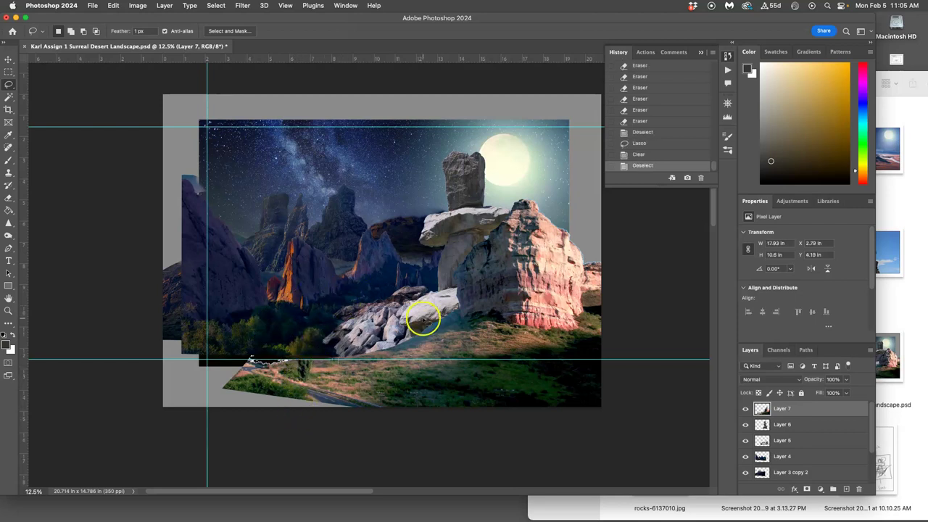
Undo the deselection and the deletion of the tall tree's upper part
drag(426, 306, 391, 349)
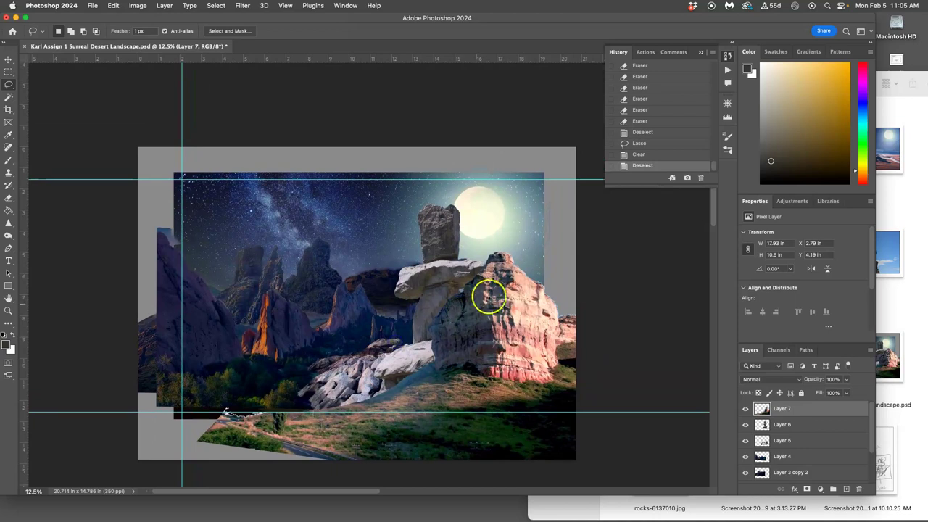
key(cmd+z)
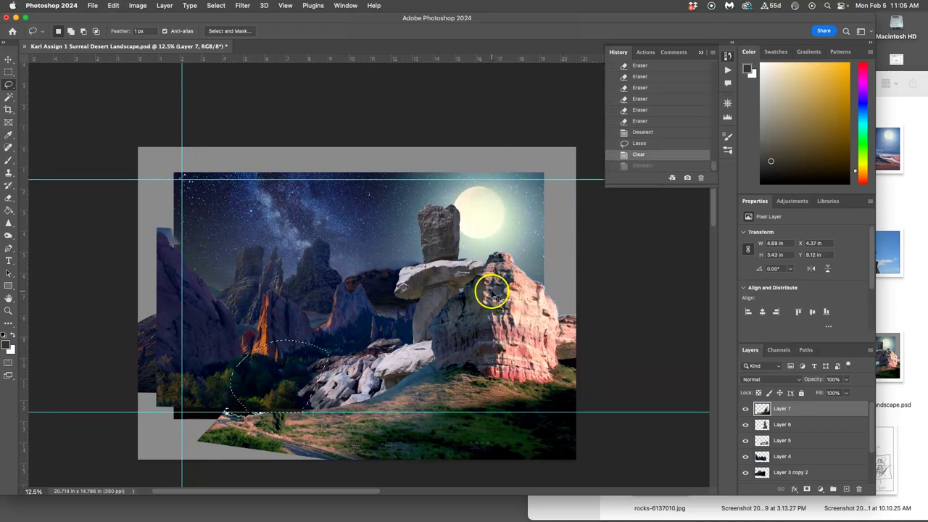
key(cmd+z)
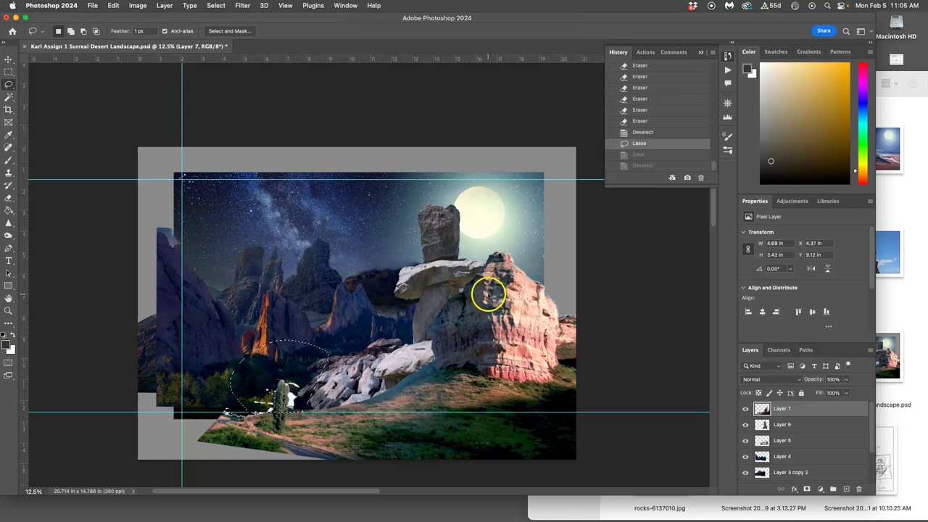
Drop the lasso selection around the tall tree and hide the guides
key(cmd+minus)
key(cmd+plus)
key(cmd+plus)
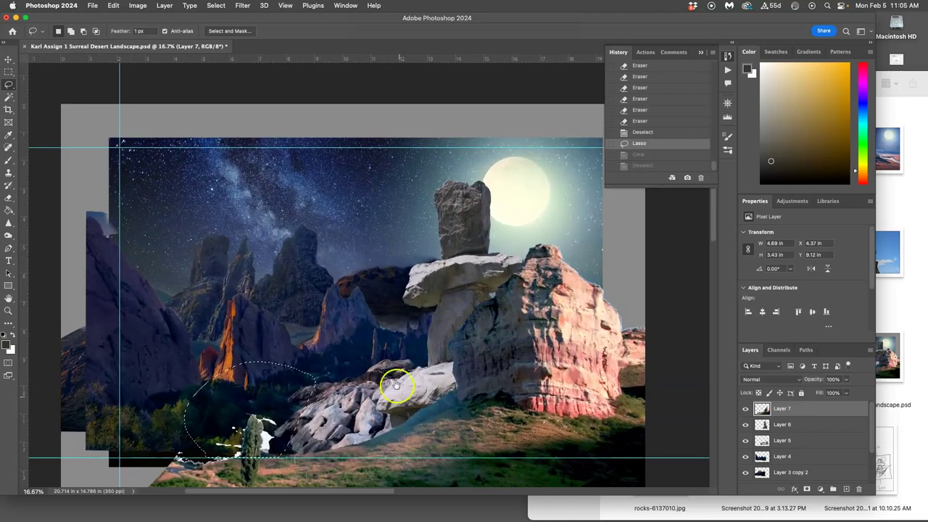
scroll(460, 311, down, 5)
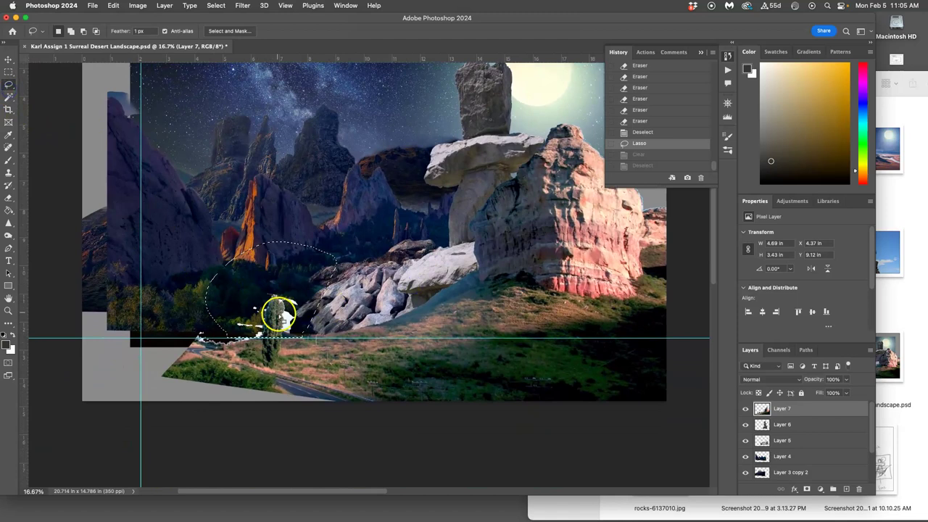
click(280, 311)
key(cmd+semicolon)
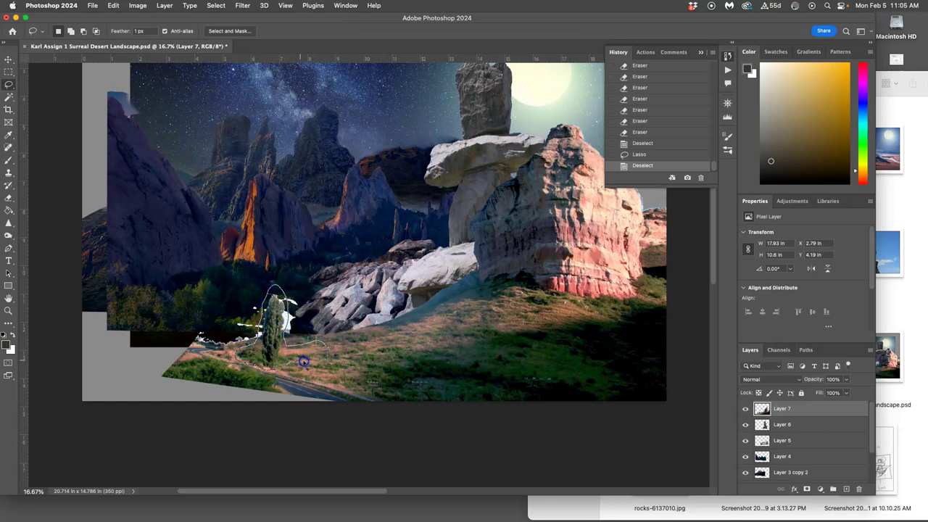
Copy the lassoed tall tree with its grassy base to a new layer and move the copy rightward onto the hill in front of the rocks
drag(324, 340, 322, 340)
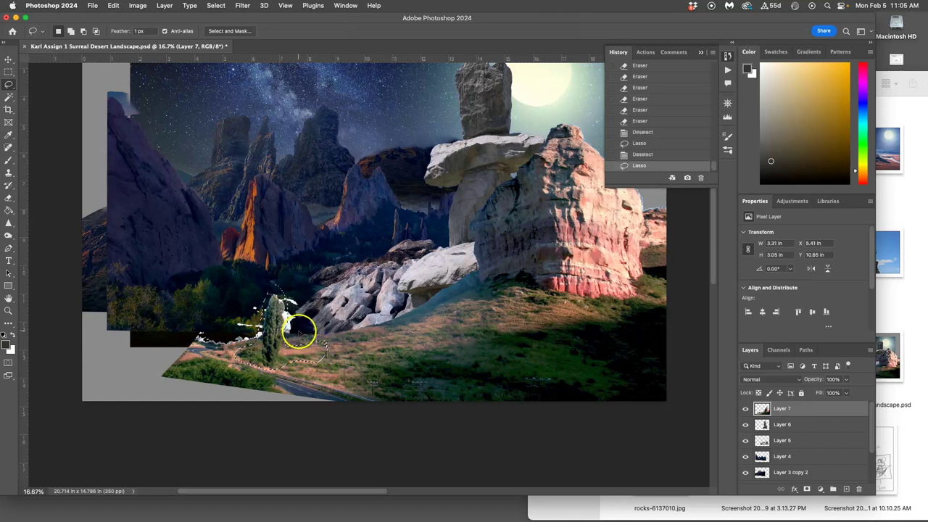
key(ctrl+j)
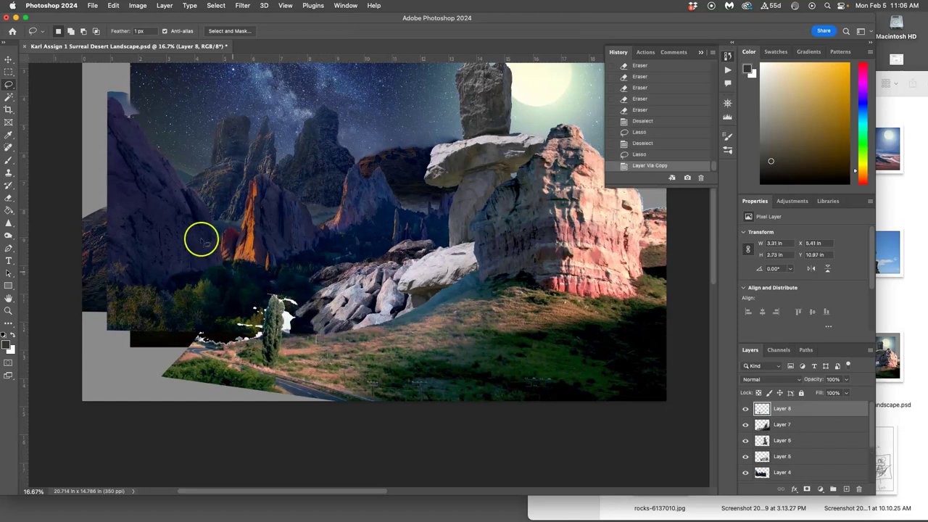
click(8, 59)
drag(269, 311, 400, 293)
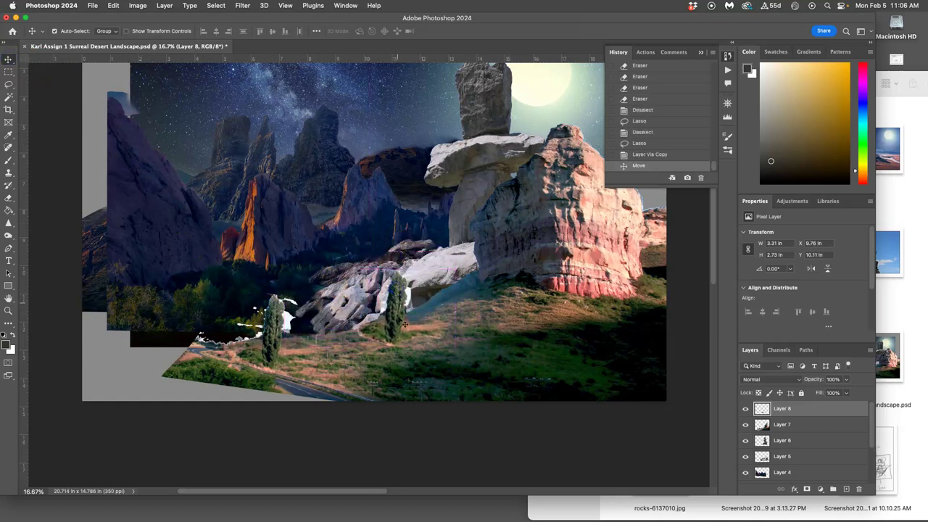
Scale the copied tree to 155.50% in width and height, rotate it by -4.82° and position it on the hill before the rocks
key(ctrl+t)
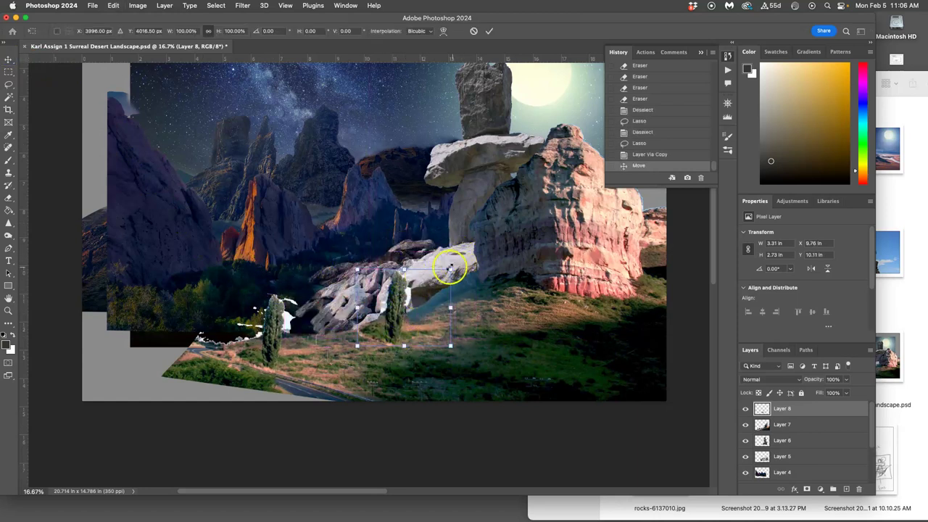
drag(353, 262, 349, 267)
drag(449, 266, 499, 219)
drag(412, 301, 393, 303)
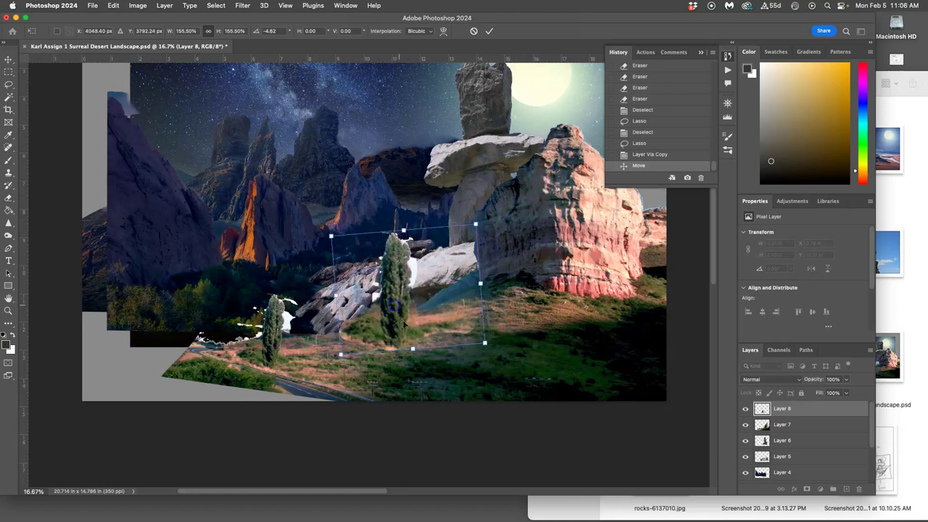
key(Return)
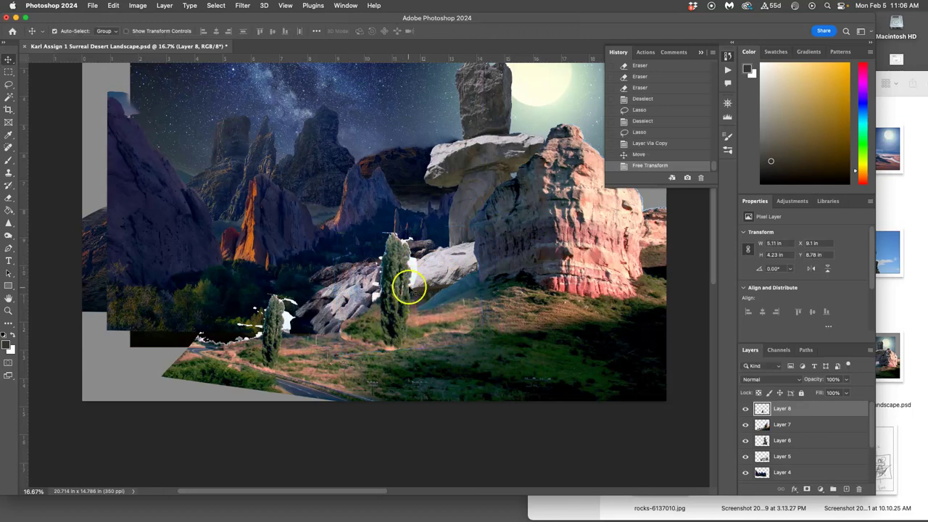
Select the white leftovers around the enlarged tree with the Magic Wand at tolerance 32, delete them and deselect
key(super+equal)
drag(407, 285, 330, 267)
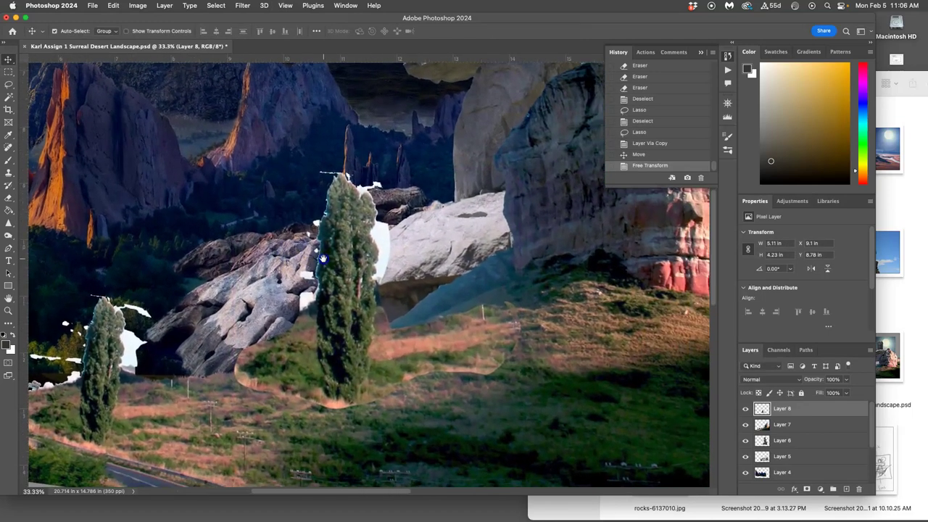
click(8, 96)
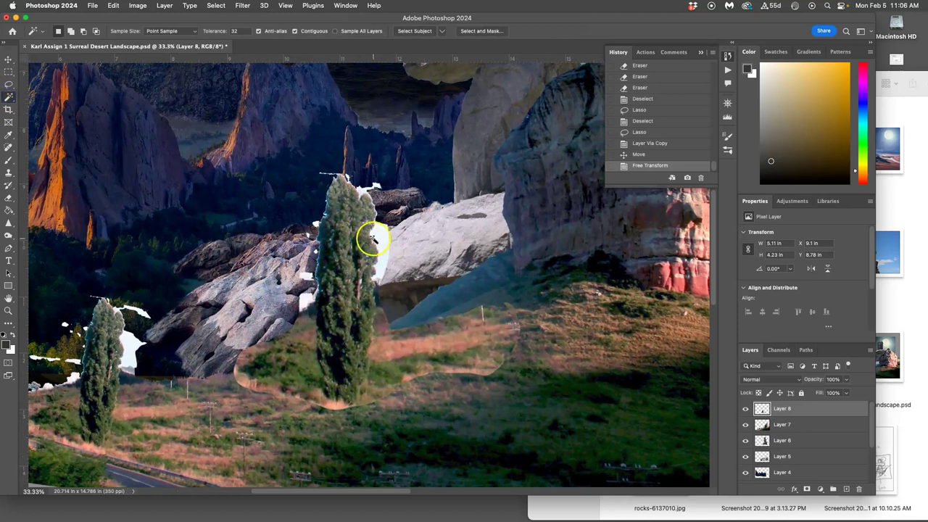
click(381, 237)
shift+click(375, 192)
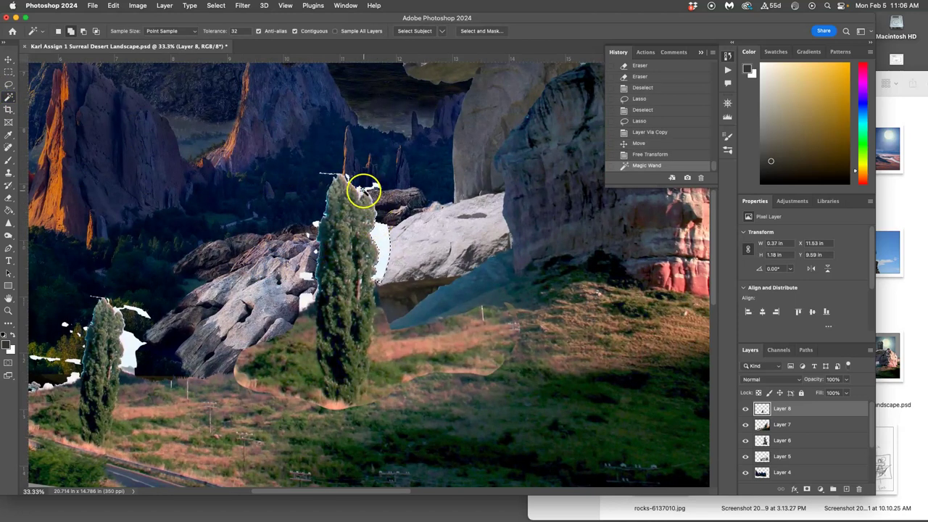
shift+click(335, 184)
shift+click(346, 172)
shift+click(346, 173)
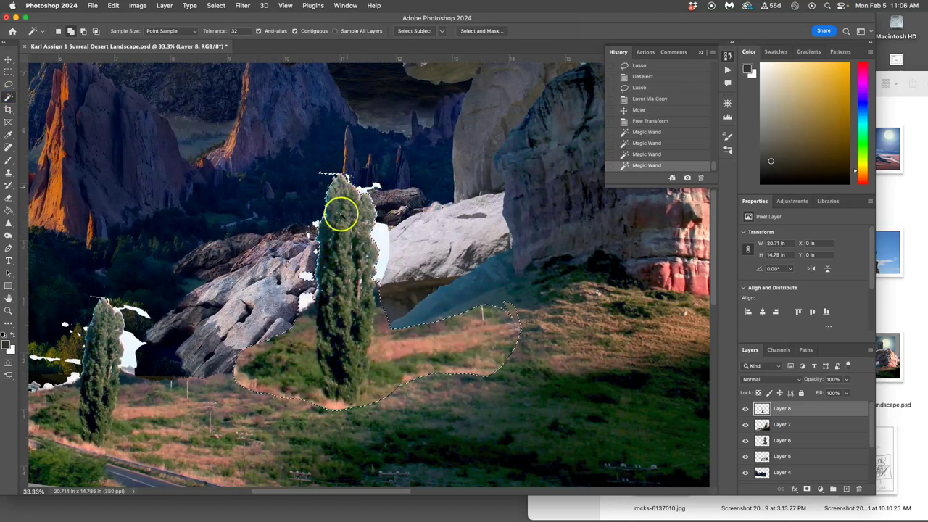
shift+click(316, 226)
shift+click(306, 297)
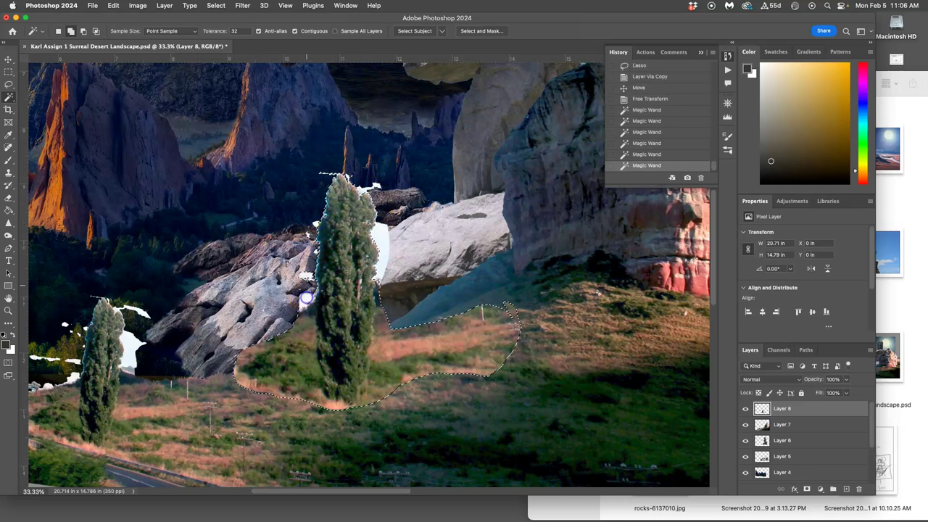
shift+click(307, 276)
shift+click(320, 250)
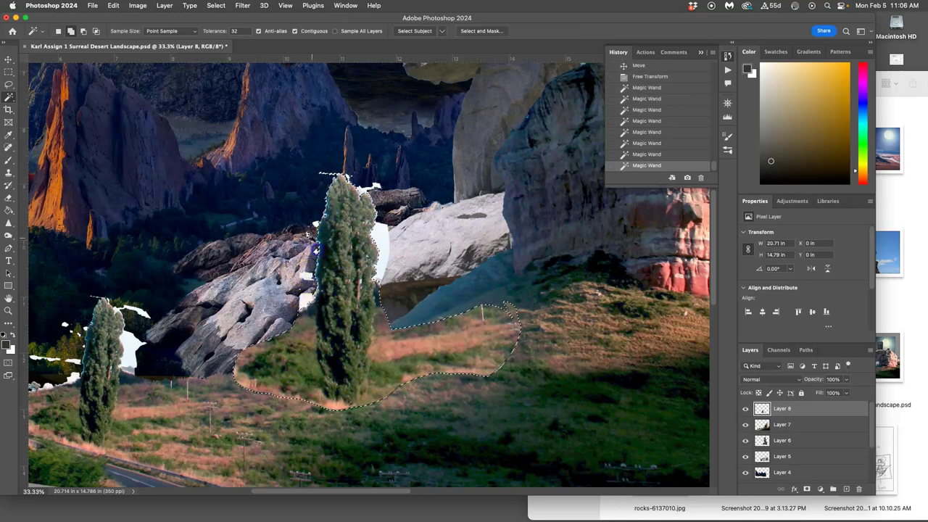
shift+click(316, 208)
shift+click(348, 174)
shift+click(381, 193)
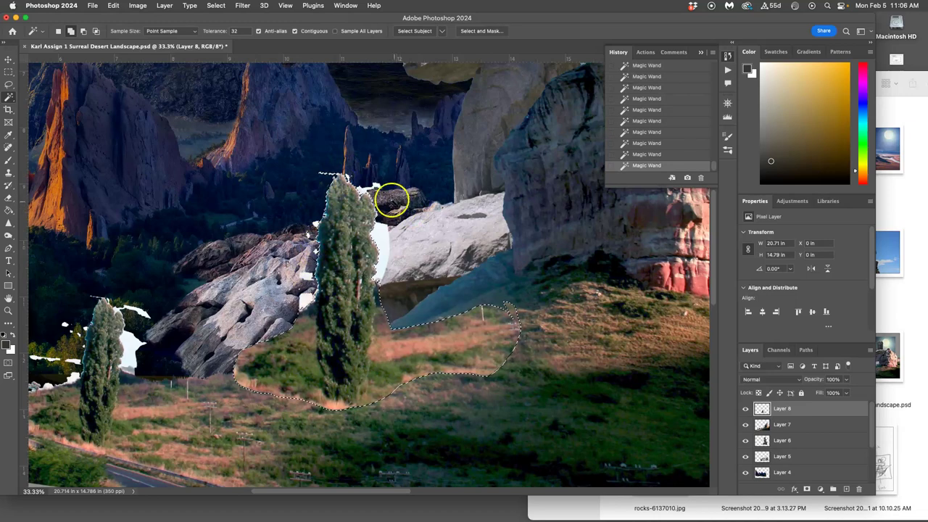
key(Delete)
key(Delete)
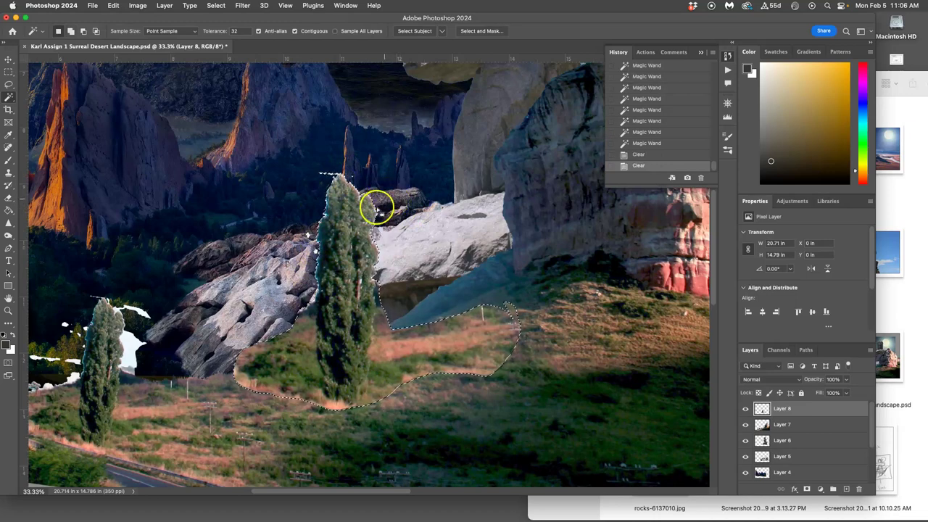
key(super+d)
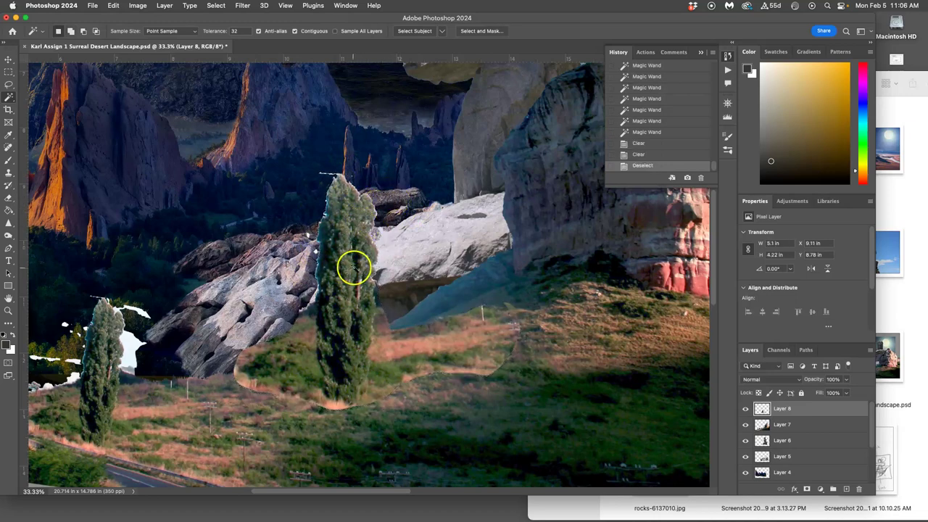
Lasso closely along the enlarged tree's left edge and around its tip, and delete the remaining white fringe and specks
key(super+plus)
key(super+plus)
drag(336, 251, 406, 358)
click(8, 84)
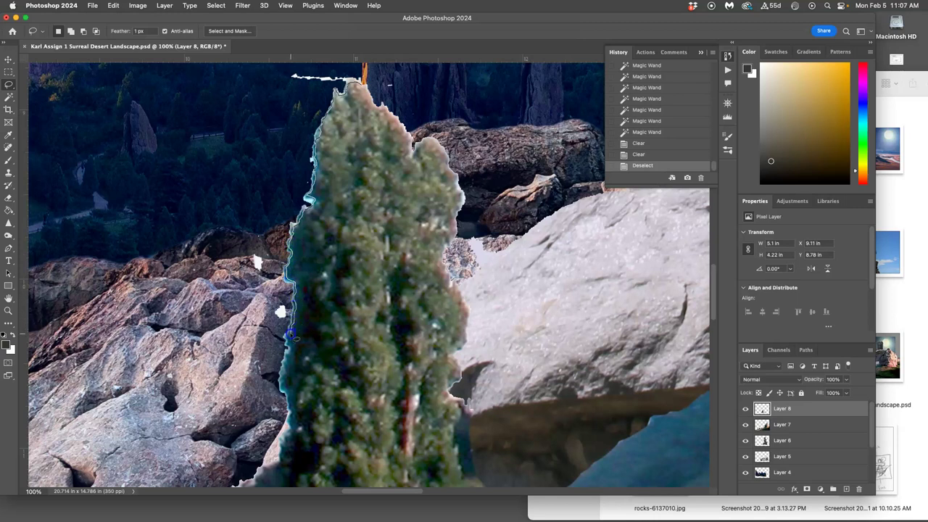
mouse_move(285, 346)
mouse_down()
mouse_move(237, 313)
mouse_move(210, 240)
mouse_move(266, 72)
mouse_up()
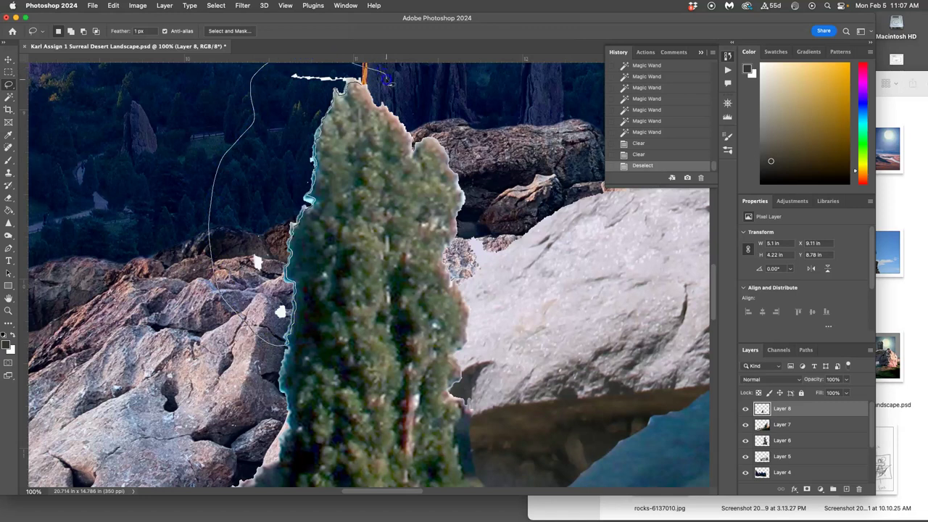
drag(386, 79, 356, 100)
key(Delete)
Try deleting a rectangular marquee area over the tree's upper right edge, undo the deletion and deselect
click(9, 71)
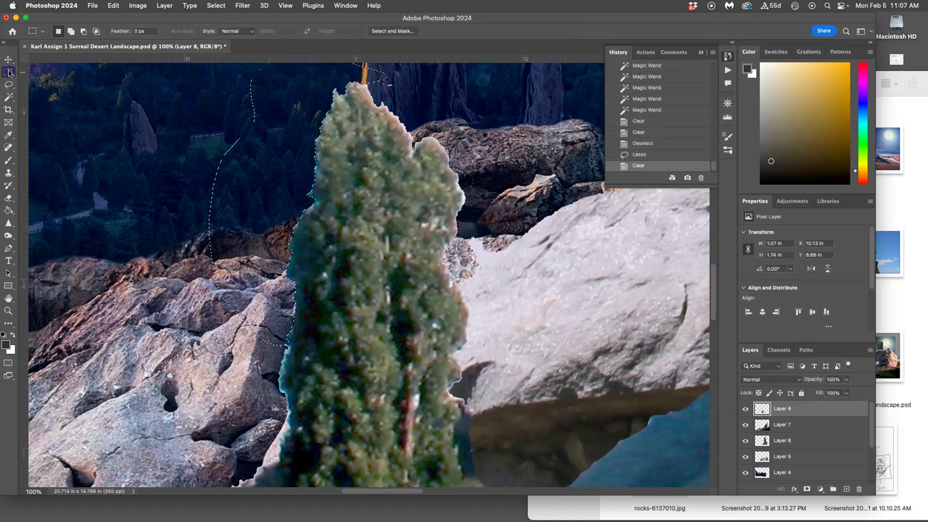
drag(159, 182, 163, 187)
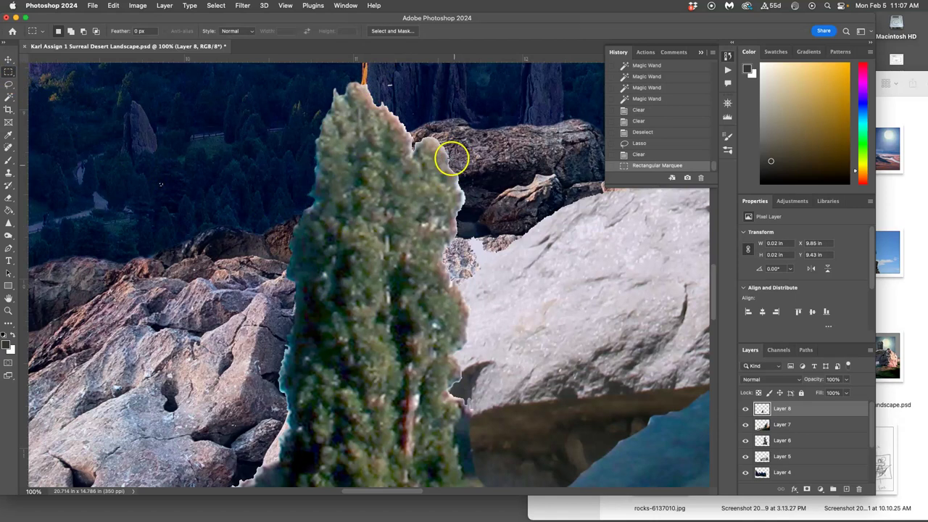
drag(441, 124, 496, 262)
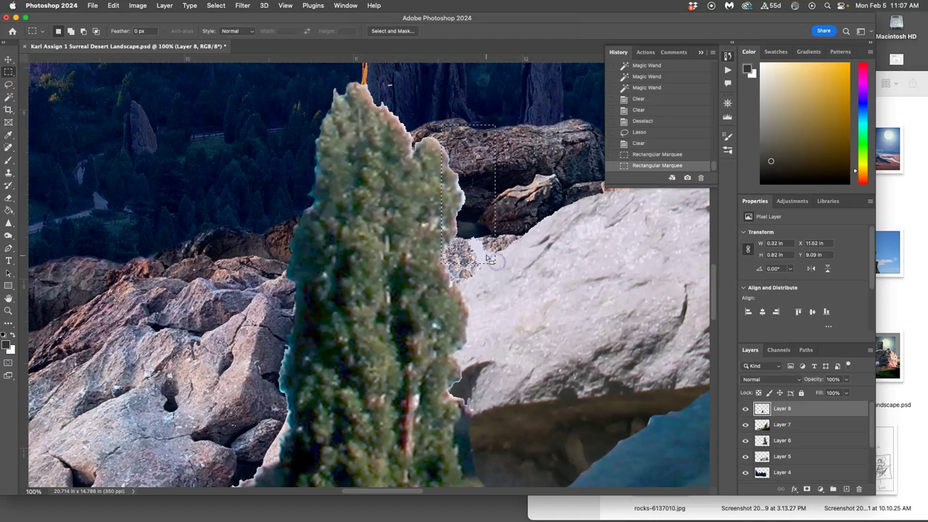
key(Delete)
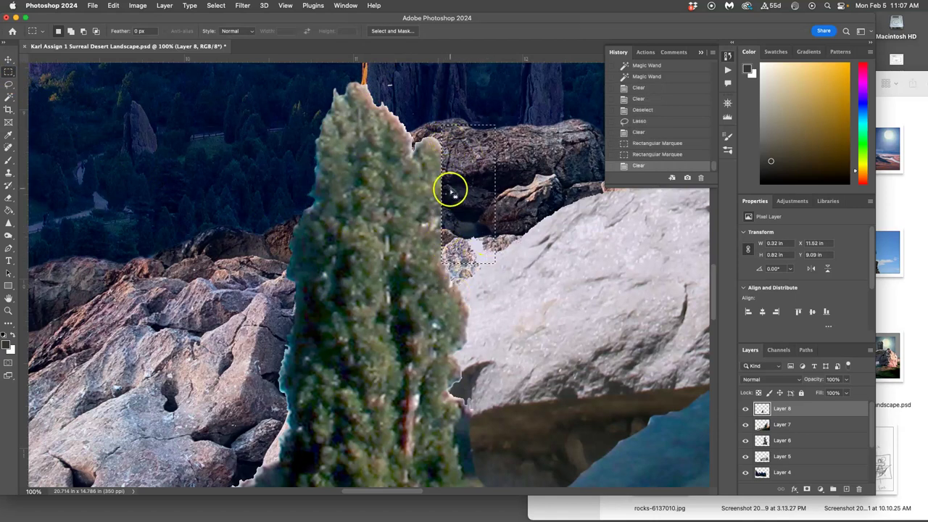
key(ctrl+z)
key(ctrl+d)
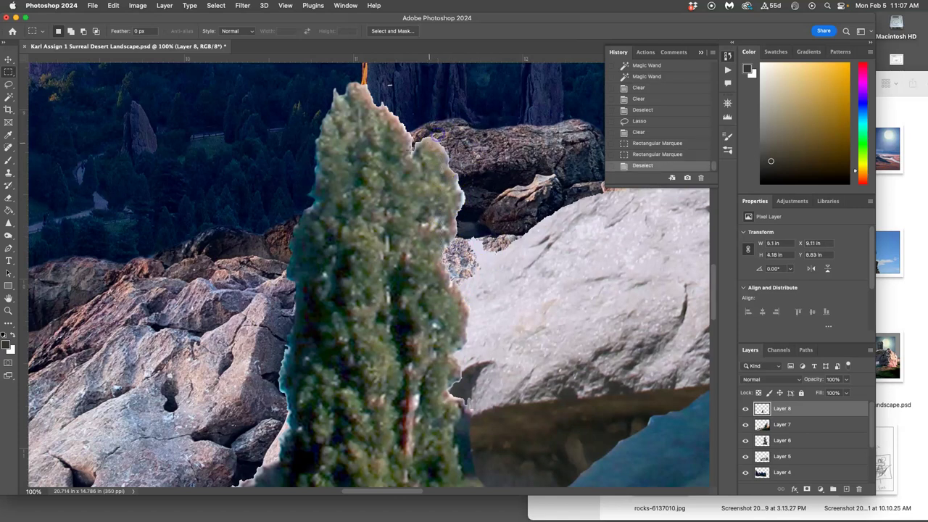
Lasso a tiny light speck inside the tree's foliage and delete it
click(9, 84)
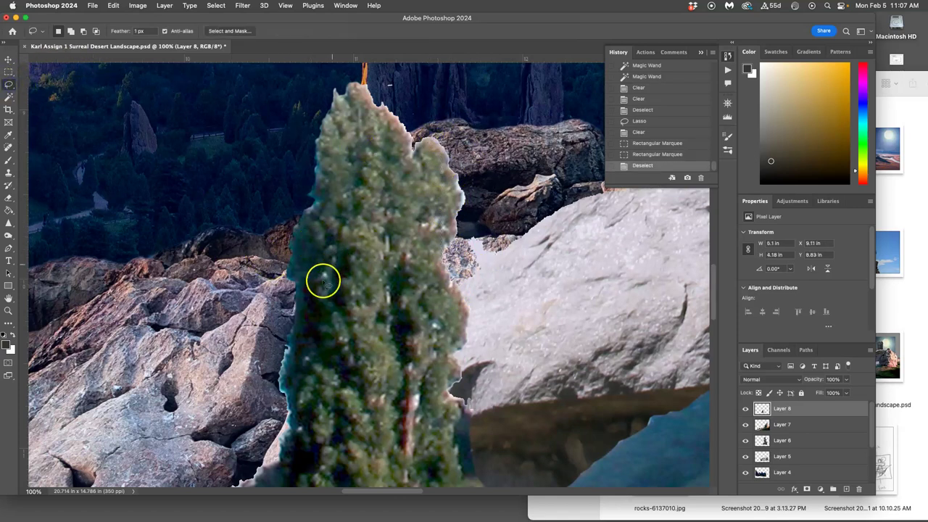
click(342, 253)
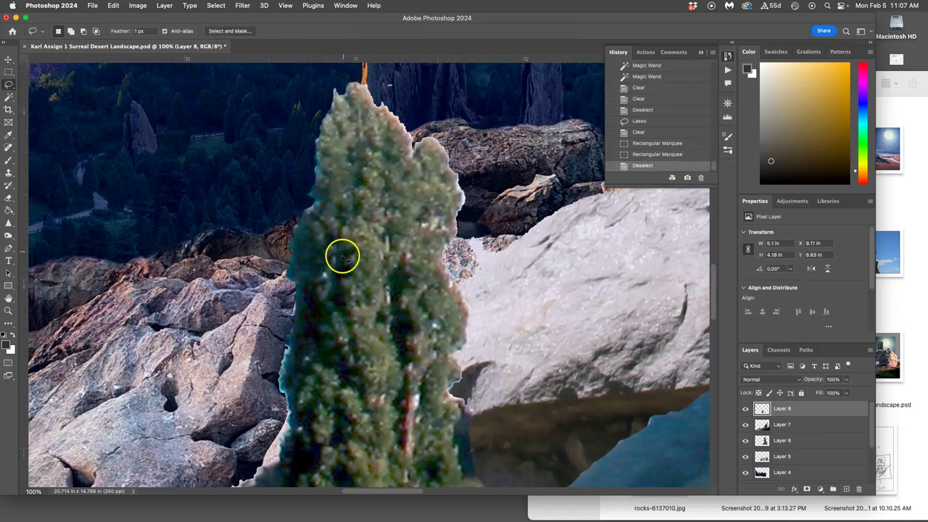
click(315, 271)
drag(325, 273, 348, 249)
key(Delete)
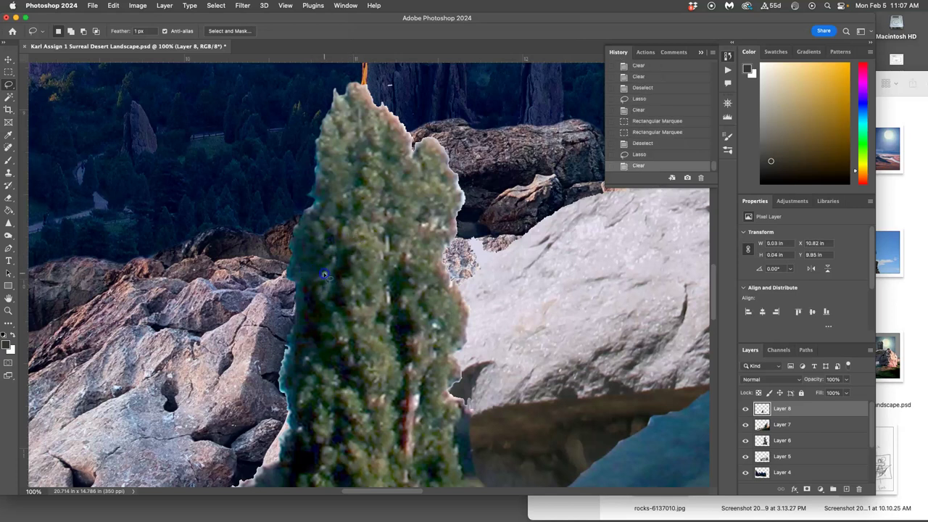
Drop the lasso selection and undo the accidental deletion of the enlarged tree's layer
click(326, 272)
key(Delete)
key(super+z)
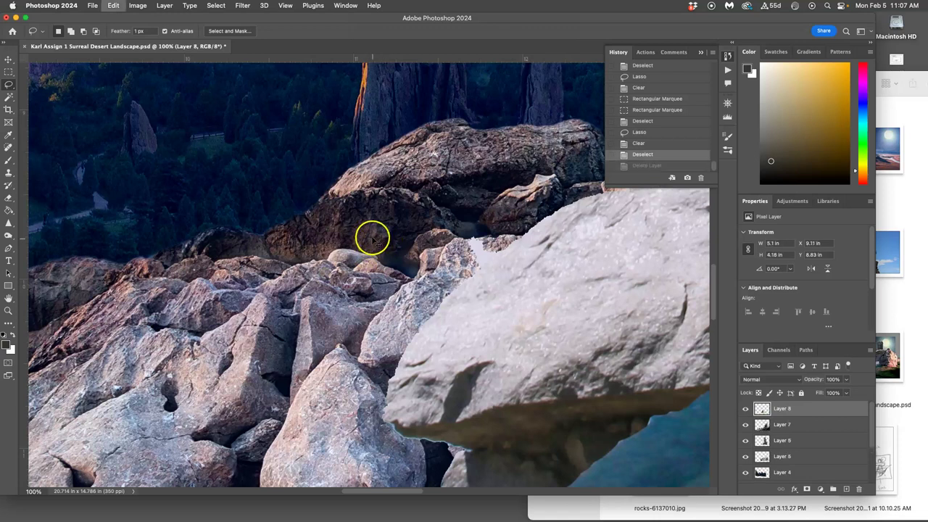
click(424, 220)
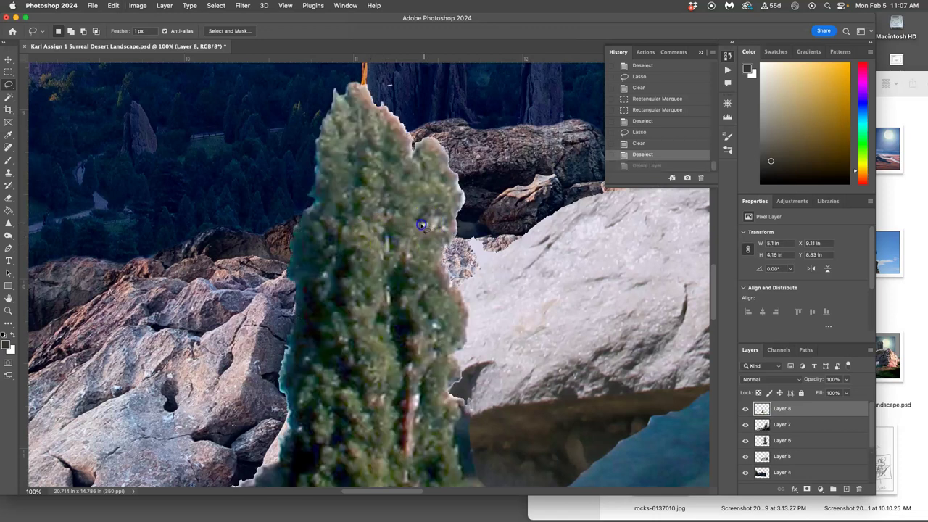
Lasso along the lower part of the enlarged tree's left edge beside the rocks
click(506, 264)
drag(485, 271, 489, 165)
drag(299, 189, 297, 194)
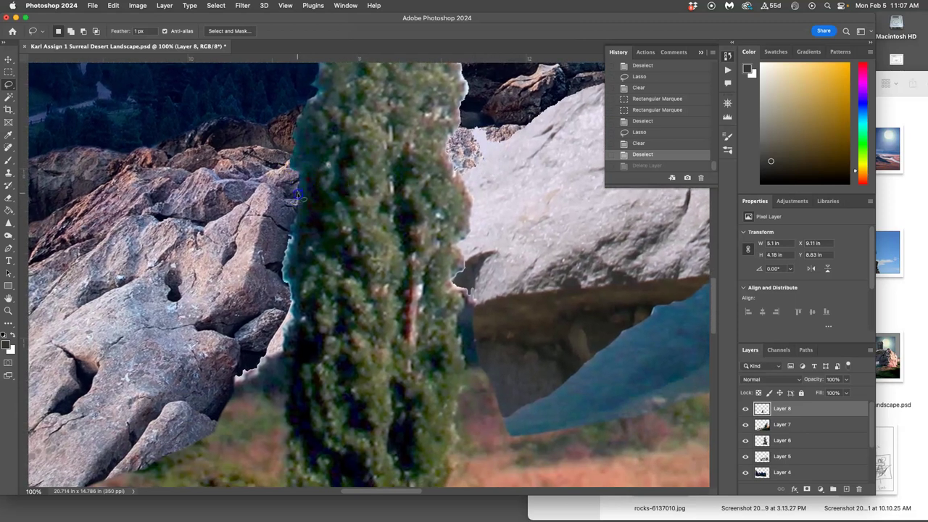